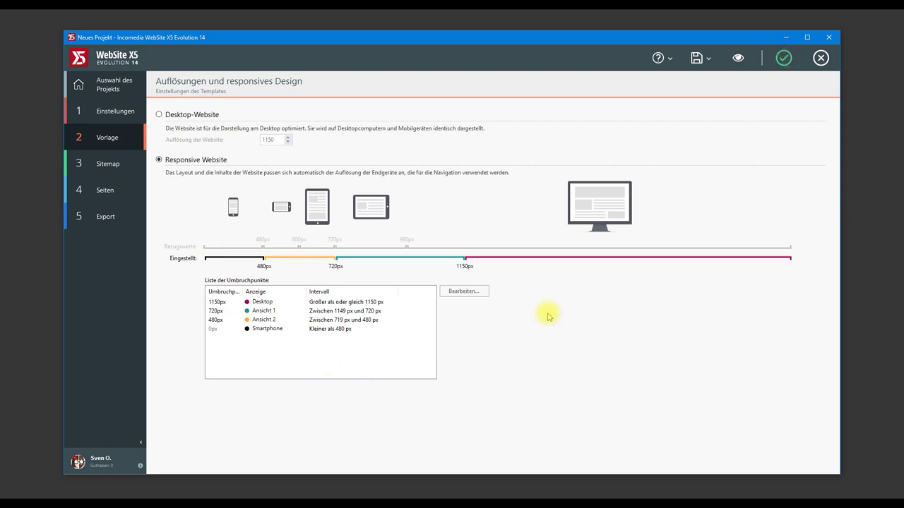
Step: Accept the responsive design settings, then open the online image library for the page background in the template structure
click(785, 63)
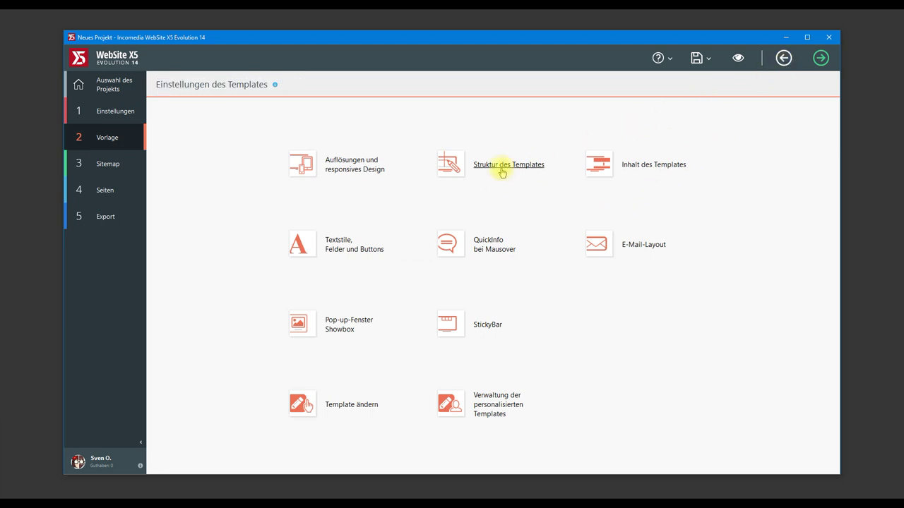
click(501, 170)
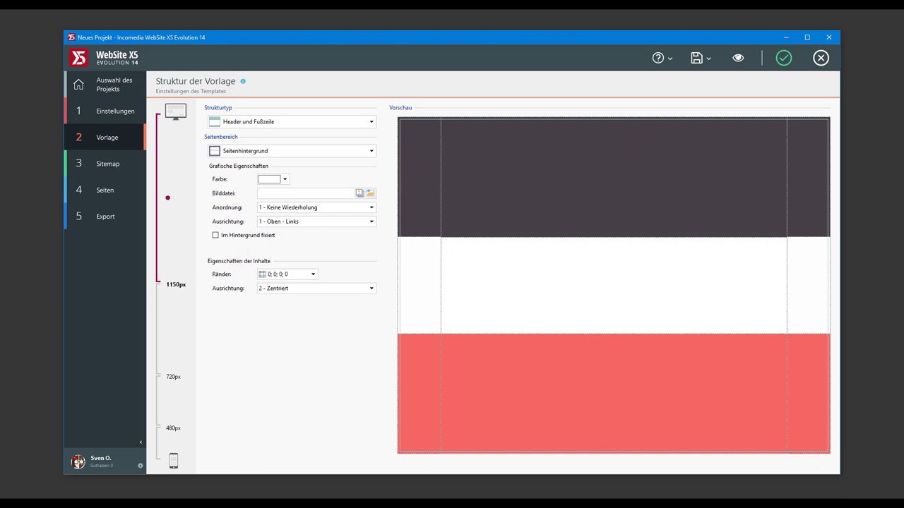
click(360, 196)
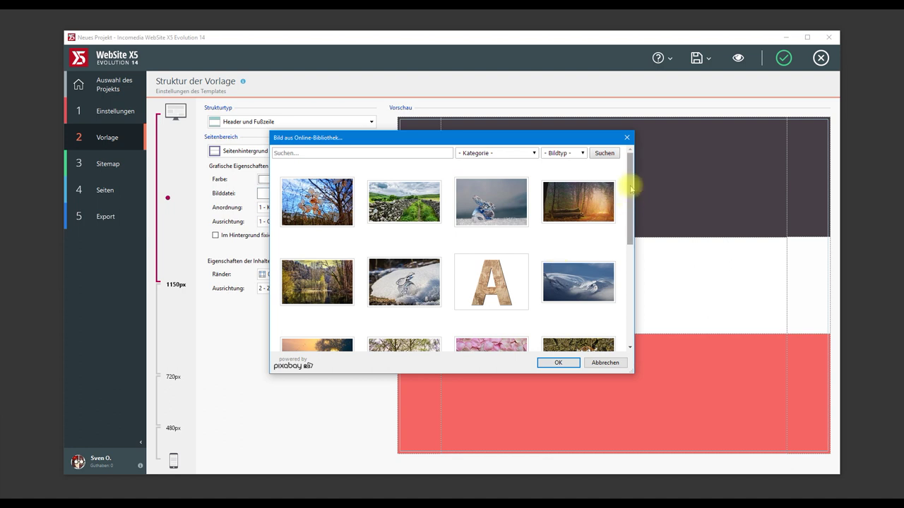
Step: Search the online library for "hund" and use the brown dog portrait on white as the page background image
click(396, 155)
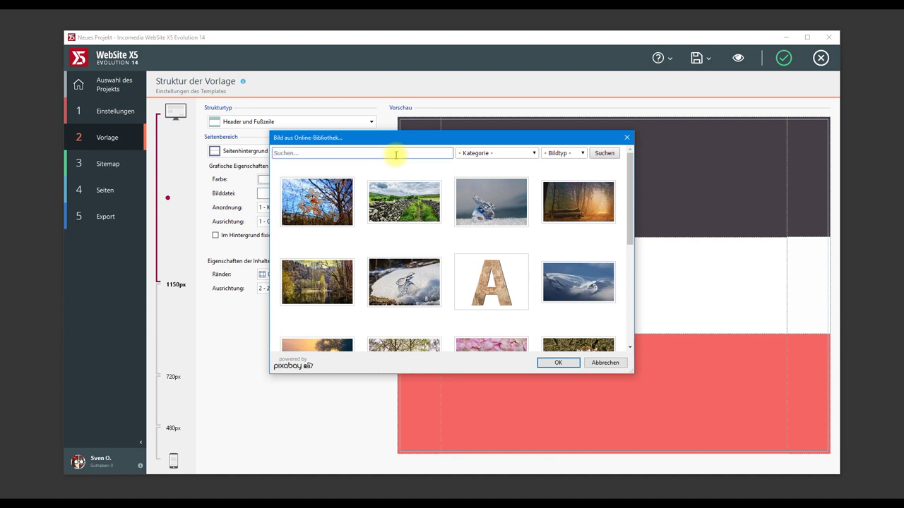
text(hund)
key(Return)
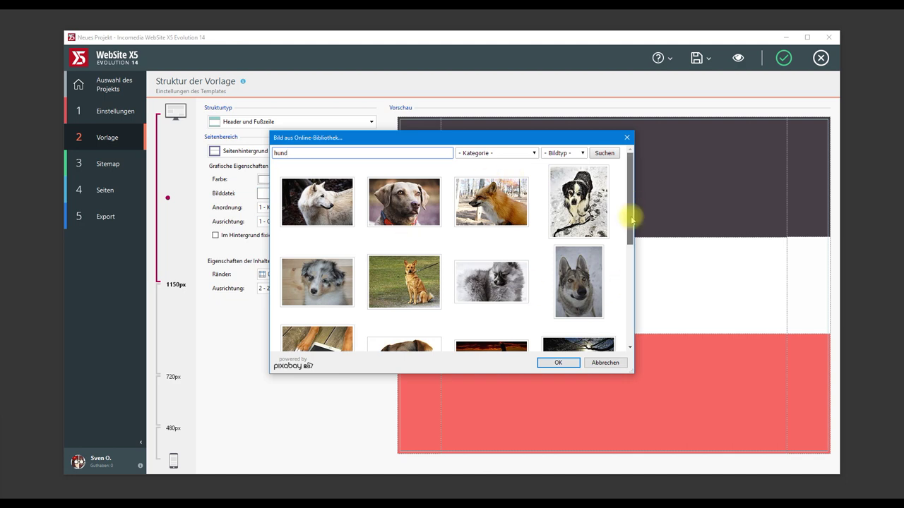
scroll(631, 212, down, 3)
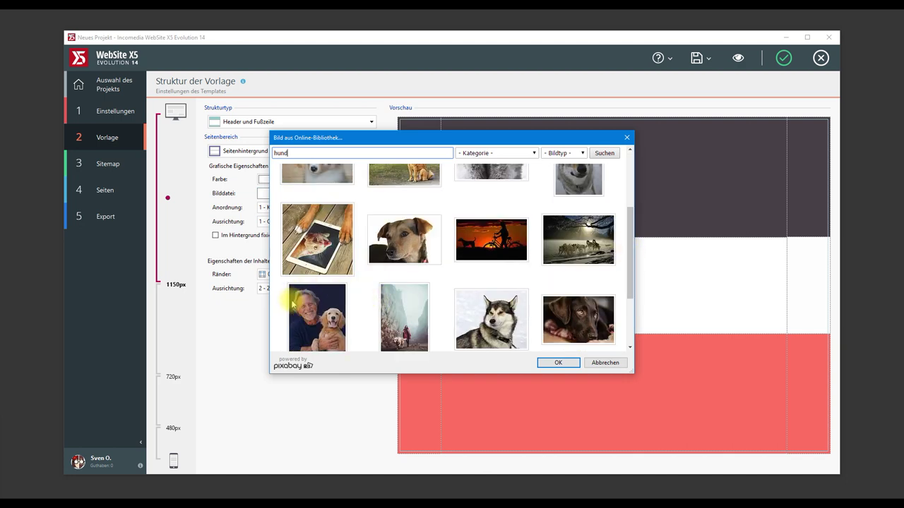
click(415, 250)
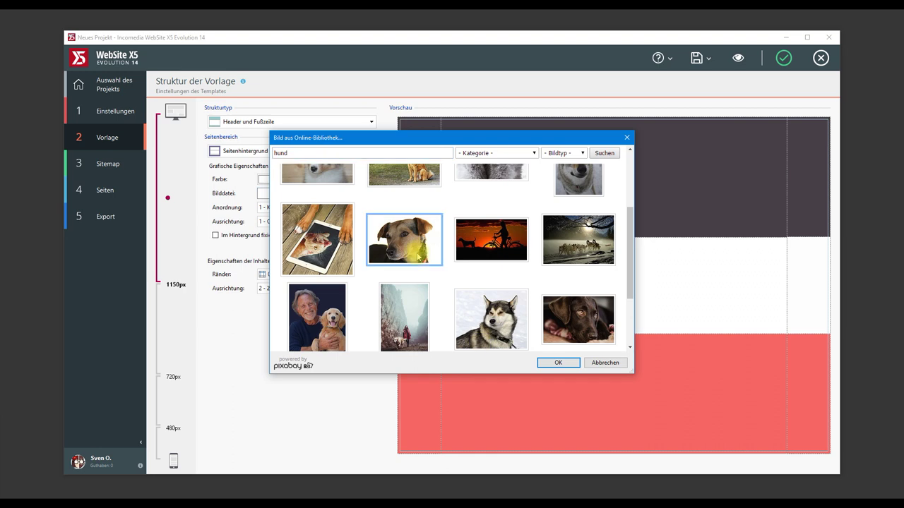
click(566, 364)
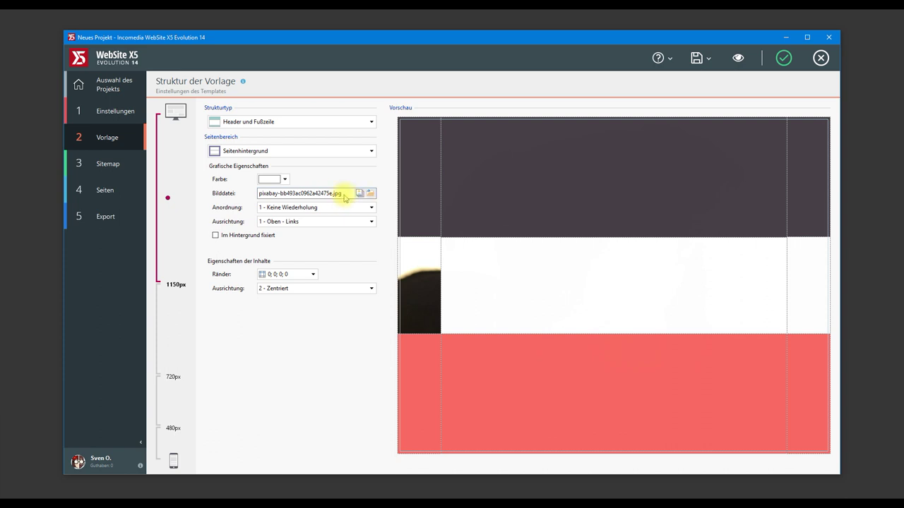
click(236, 236)
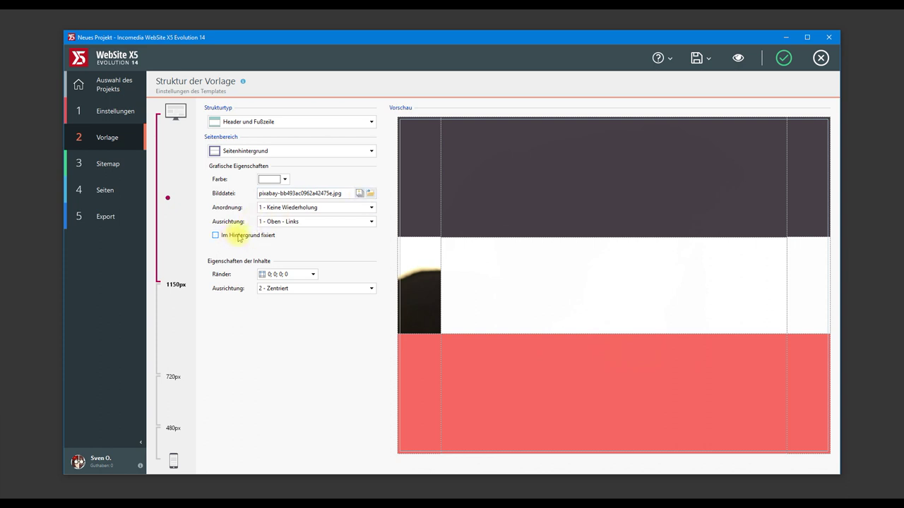
click(232, 238)
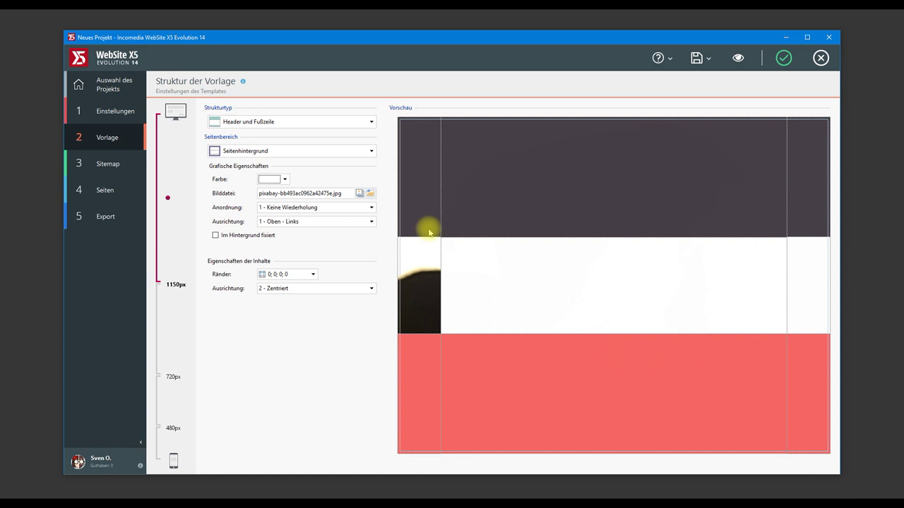
click(314, 208)
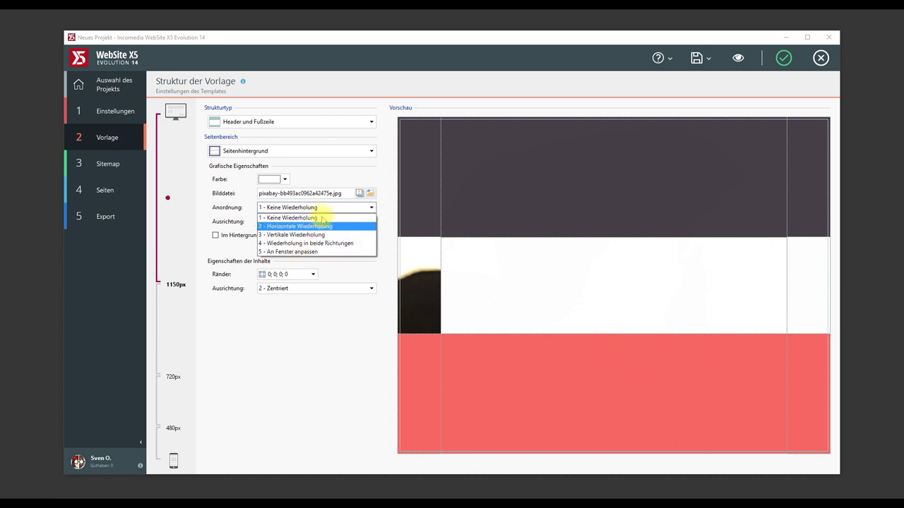
click(382, 205)
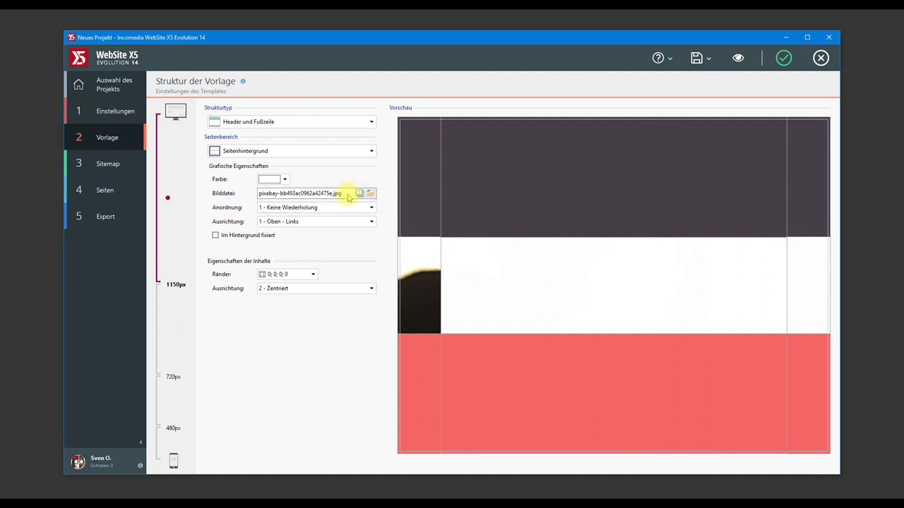
click(358, 195)
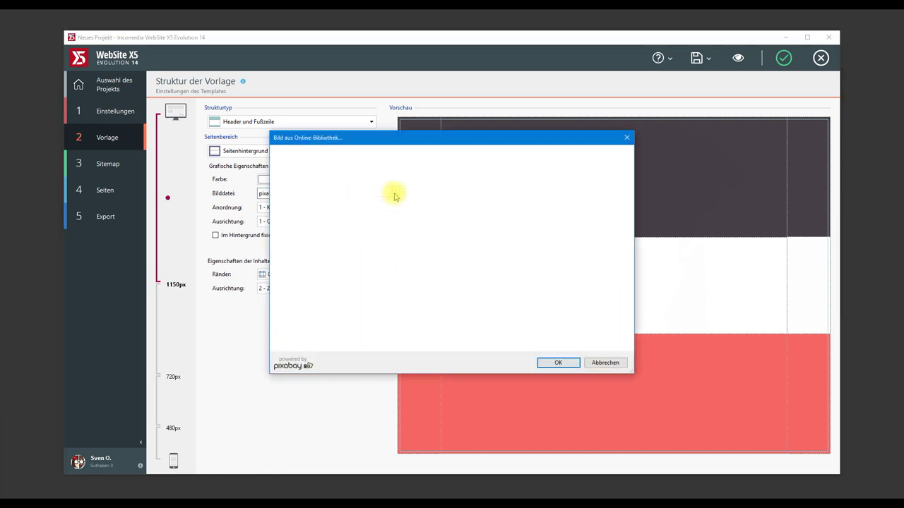
click(558, 362)
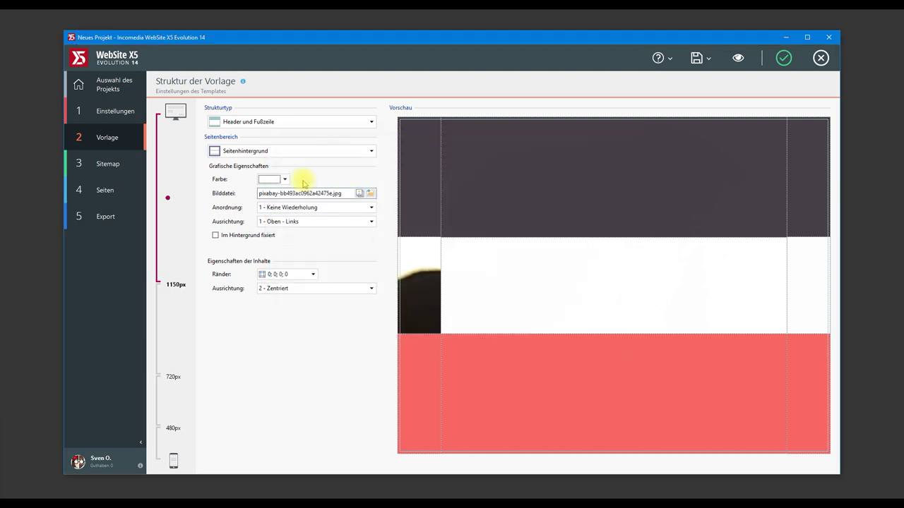
Step: Try light red as the page background colour and finish with the colour set to Transparent
click(285, 179)
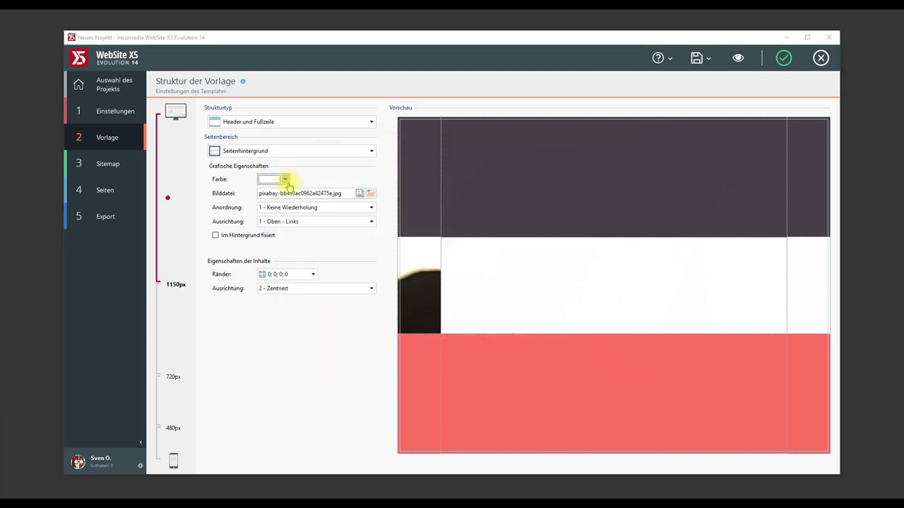
click(272, 215)
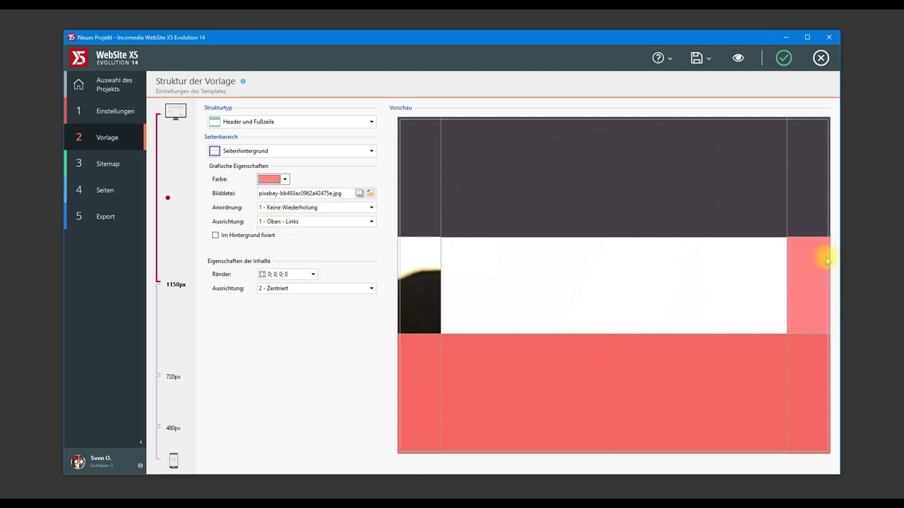
click(285, 180)
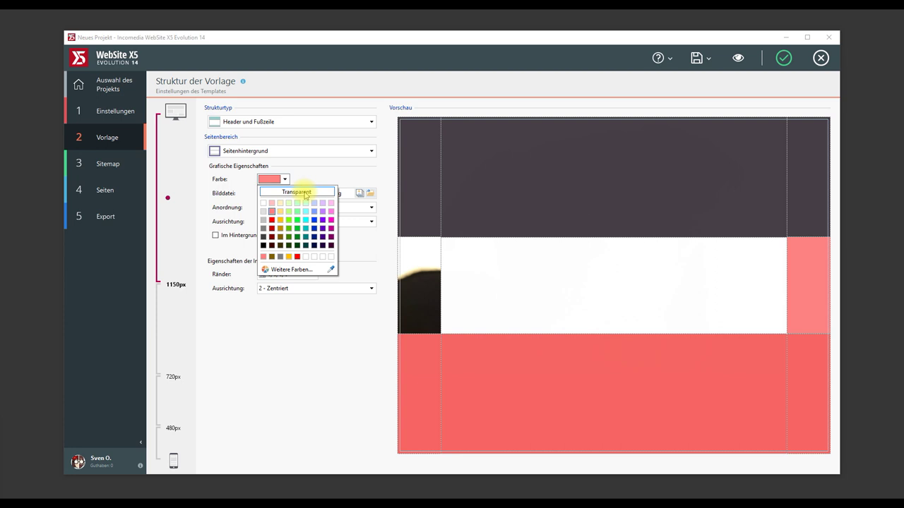
click(305, 193)
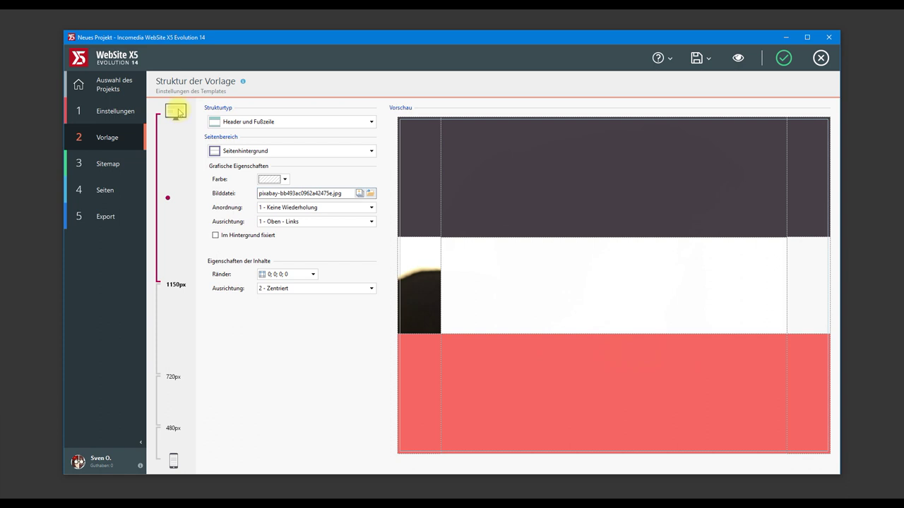
Step: Examine the template structure at the 720 px, 480 px and smartphone breakpoints, and return to the desktop view
click(184, 332)
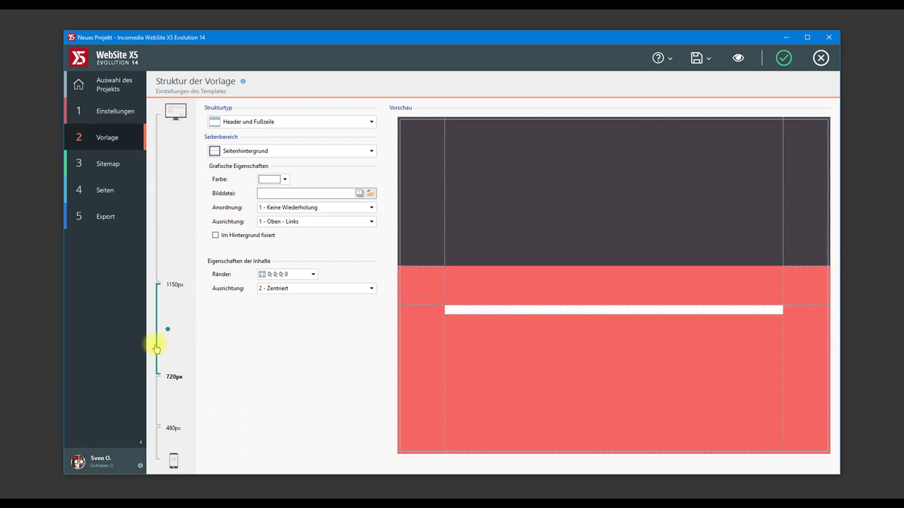
click(166, 421)
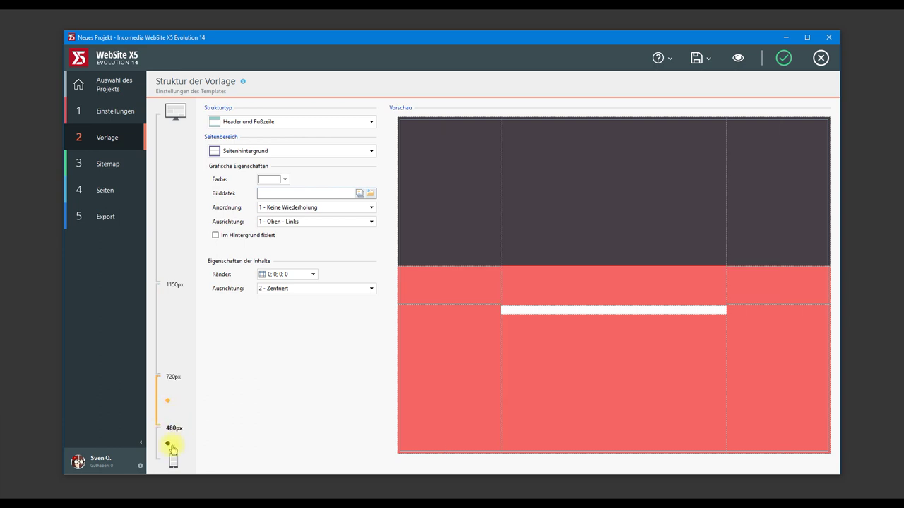
click(171, 447)
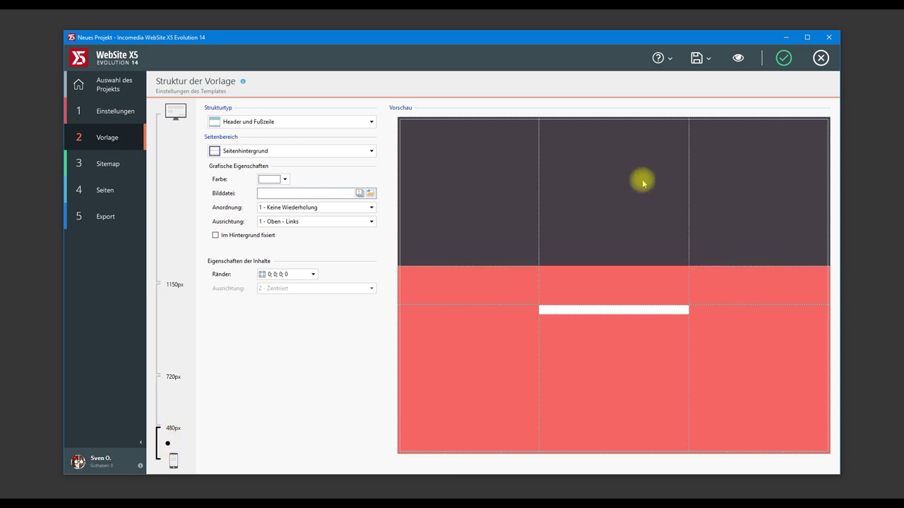
click(186, 153)
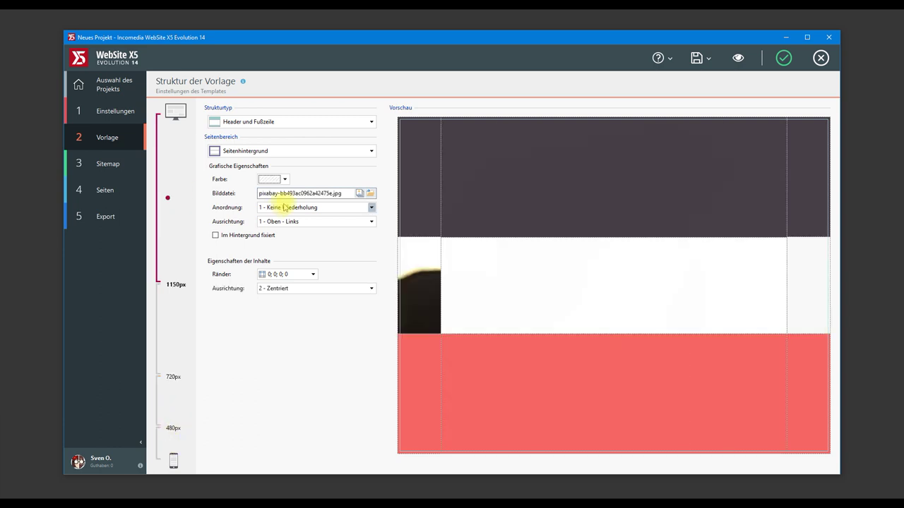
Step: Accept the template structure and open the template's header content, checking the 480 px view before switching to desktop
click(784, 59)
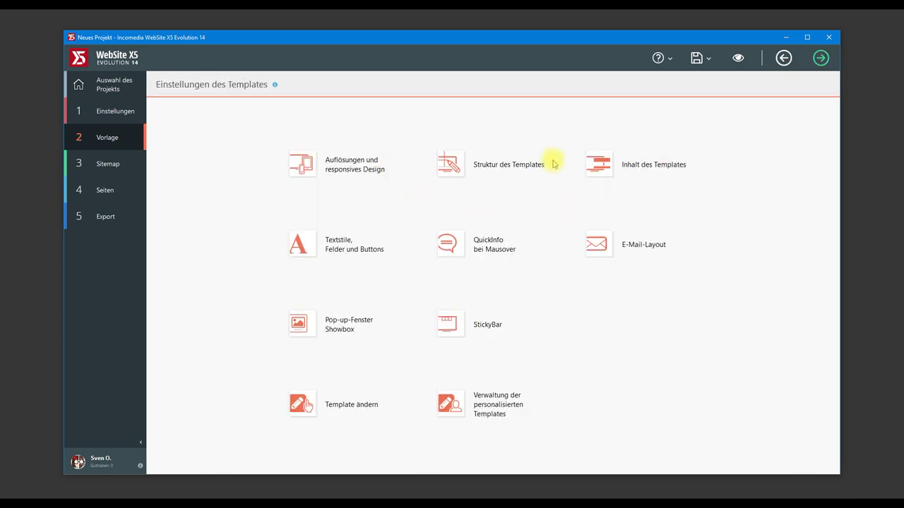
click(655, 171)
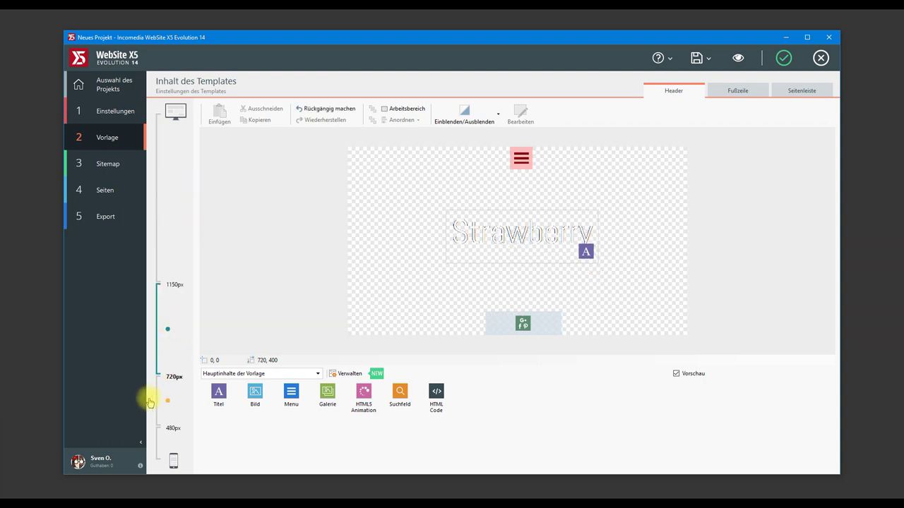
click(174, 429)
click(174, 173)
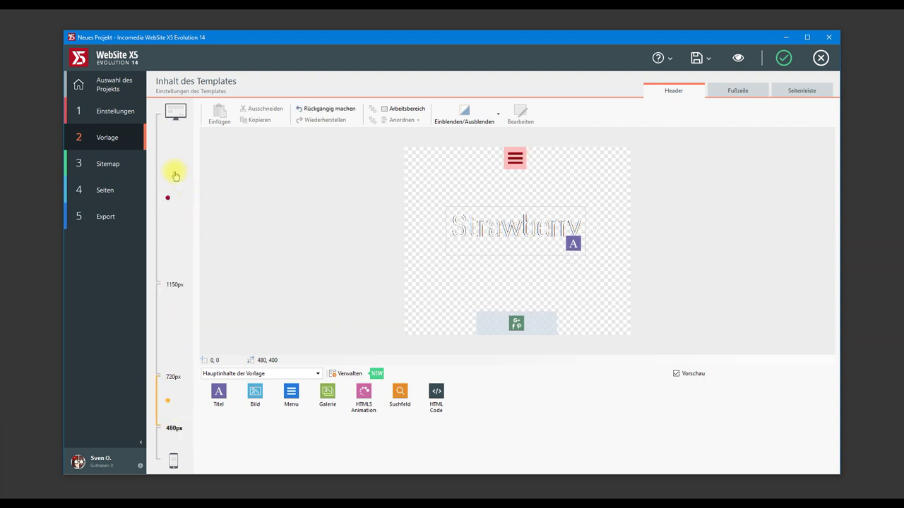
Step: Replace the header title text "Strawberry" with "Mein Hund Balu" and accept the change
click(540, 242)
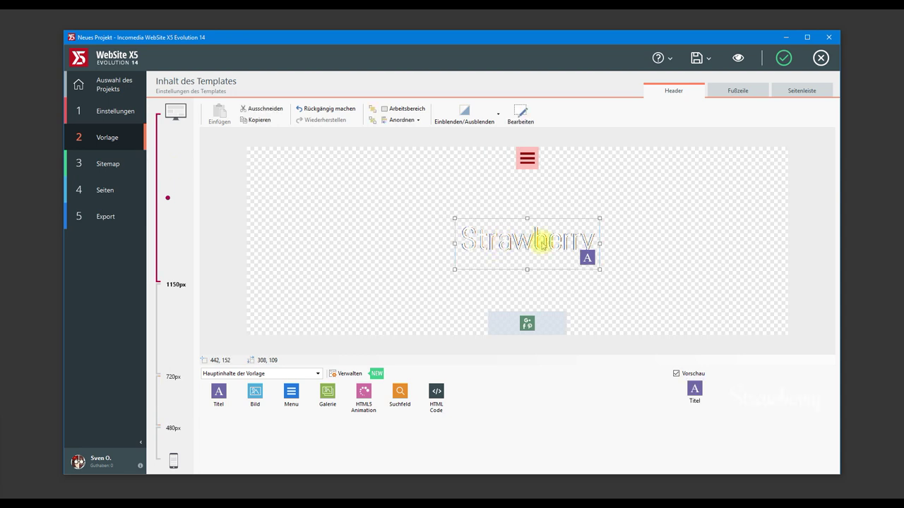
double_click(540, 241)
drag(256, 124, 185, 120)
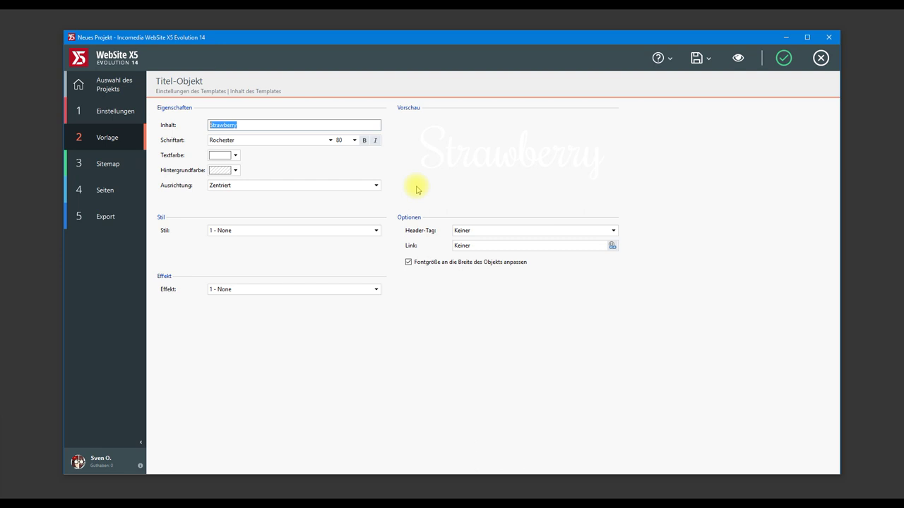
text(Mein Hund Balu)
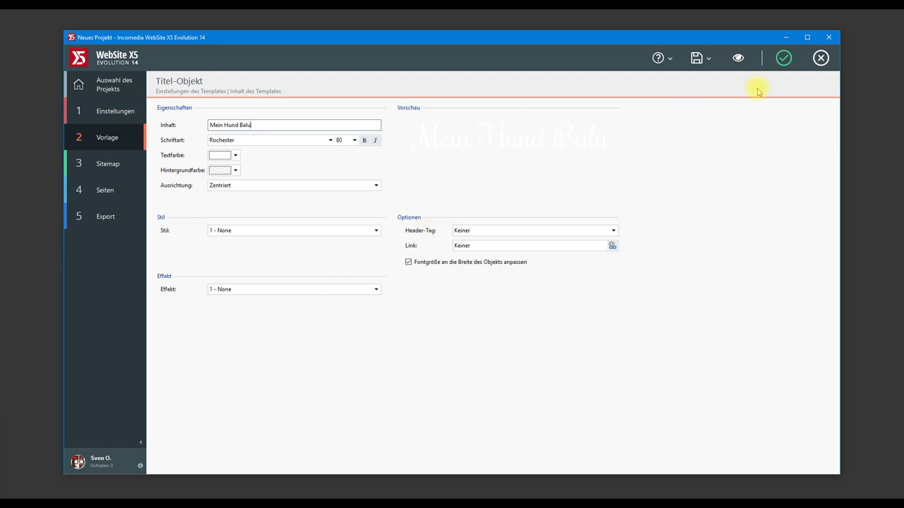
click(784, 59)
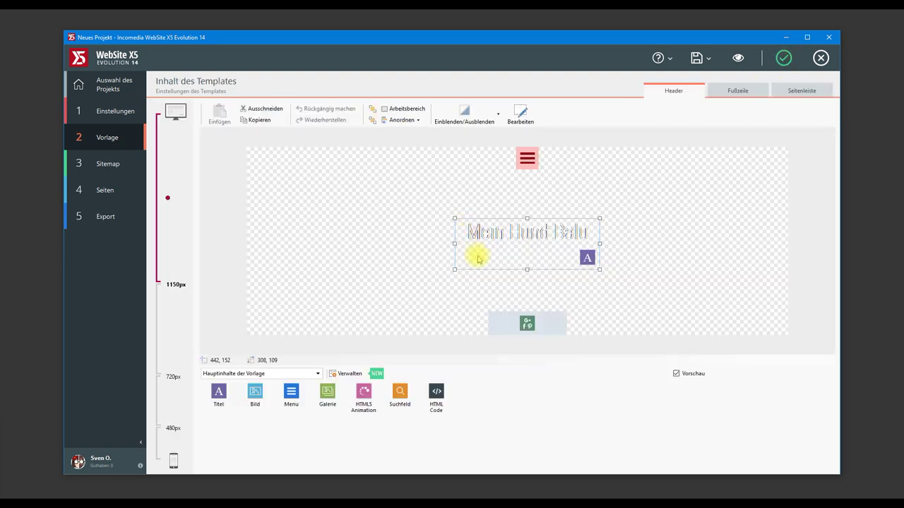
Step: Open the header title object for editing and apply the LongShadow style
double_click(543, 240)
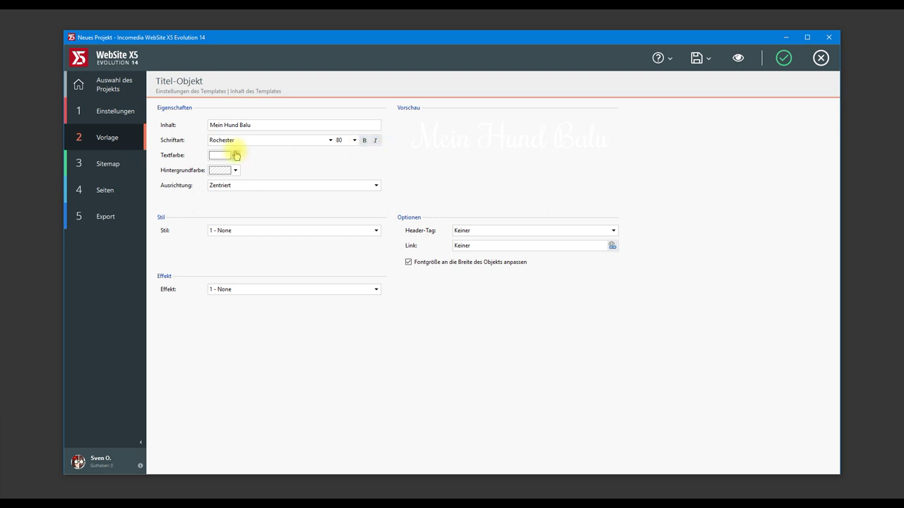
click(239, 231)
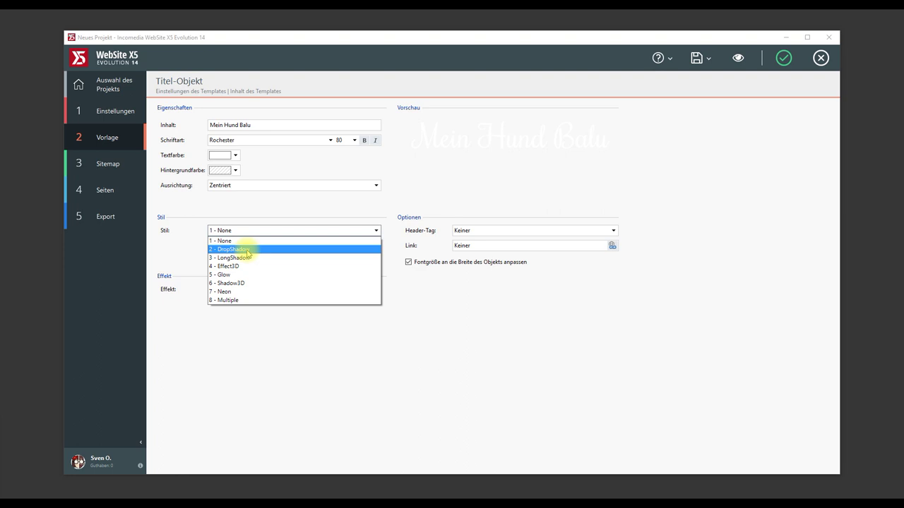
click(242, 257)
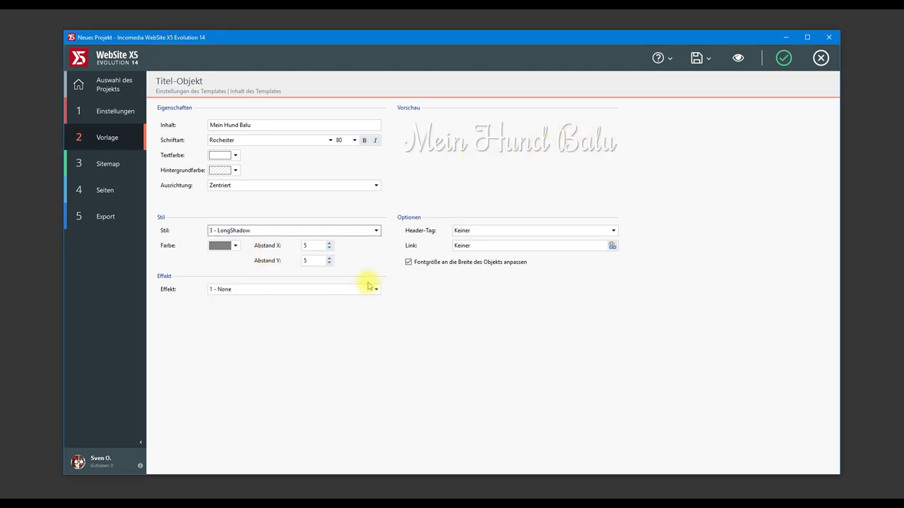
Step: Try the Rotation effect on the header title and replace it with the Perspective effect
click(334, 289)
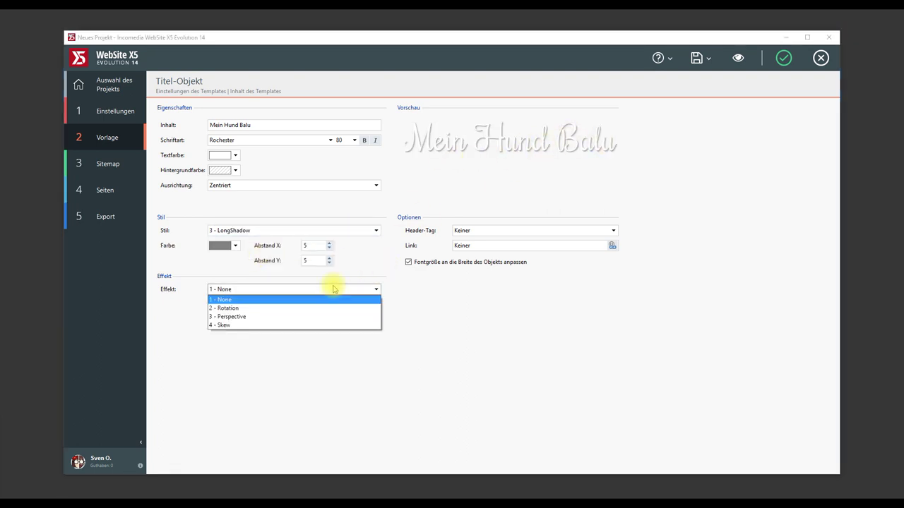
click(281, 309)
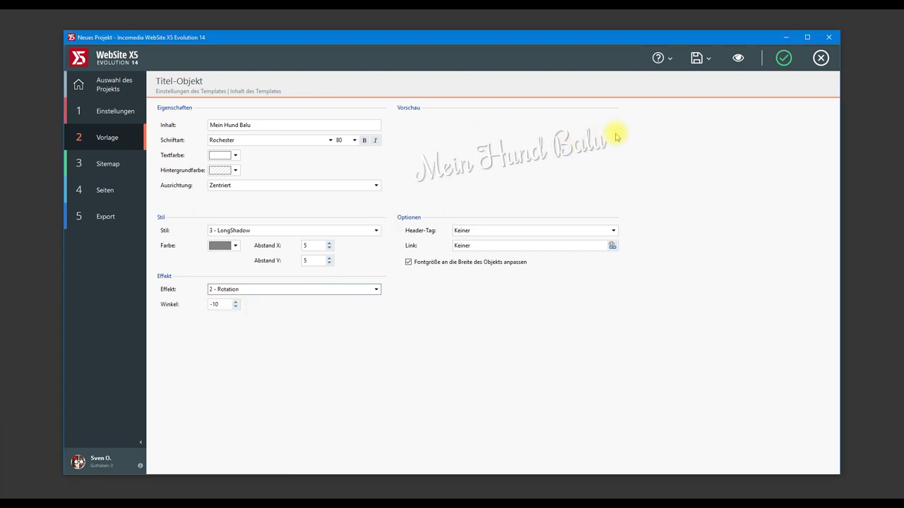
click(329, 289)
click(279, 316)
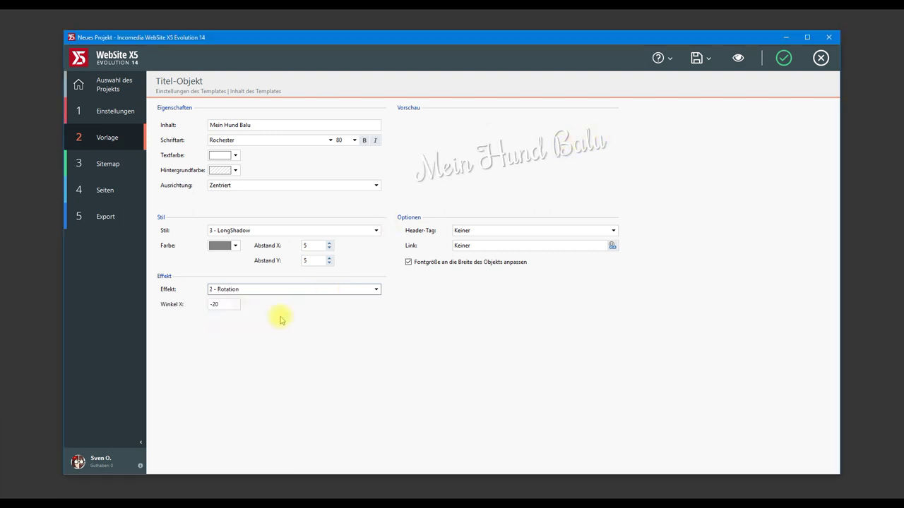
Step: Try the Skew effect on the header title and set the effect back to None
click(293, 289)
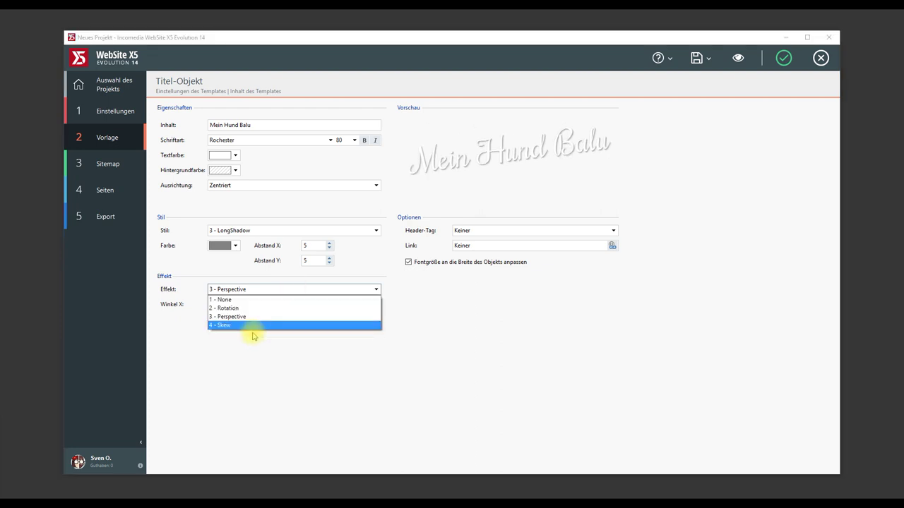
click(255, 326)
click(280, 290)
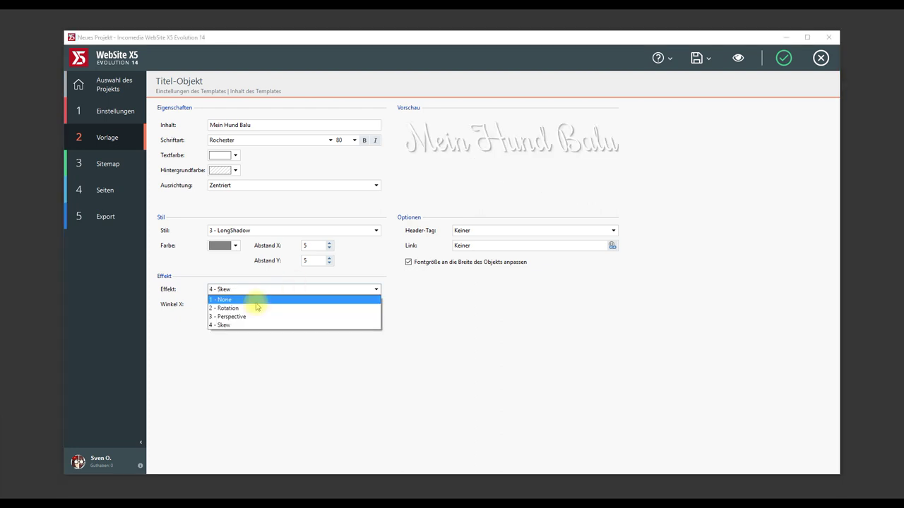
click(256, 302)
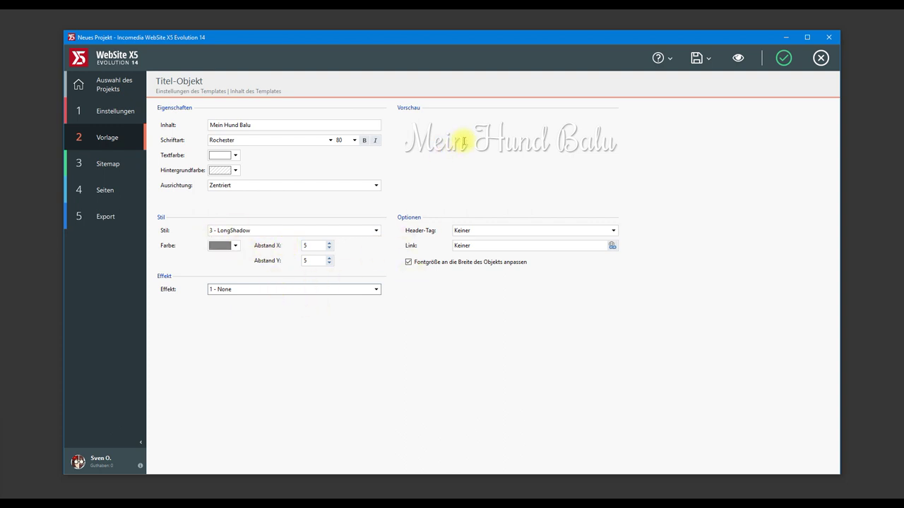
Step: Raise the horizontal distance (Abstand X) of the header title's LongShadow style to 19
click(329, 244)
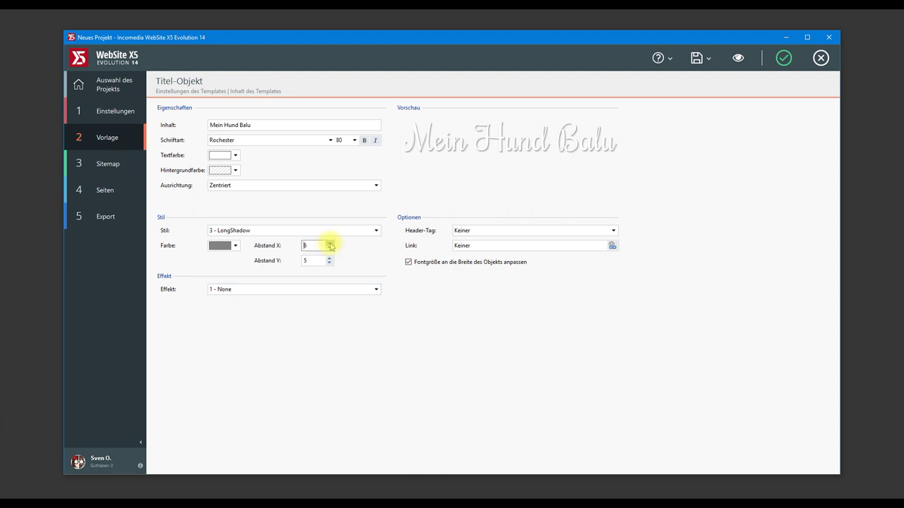
click(329, 243)
click(329, 244)
click(329, 243)
click(330, 244)
click(329, 244)
click(329, 244)
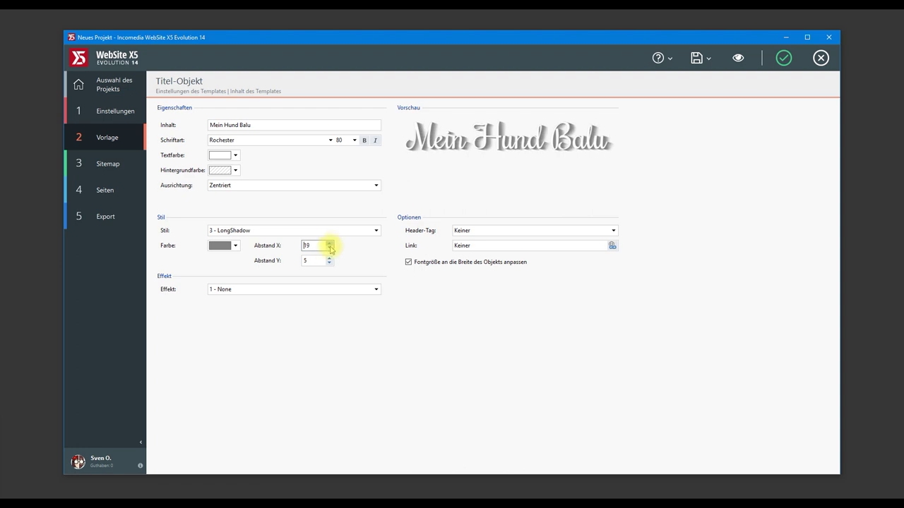
Step: Raise the shadow's vertical distance (Abstand Y) to 19 and accept the header title settings
click(329, 258)
click(329, 259)
click(329, 259)
click(329, 259)
click(329, 258)
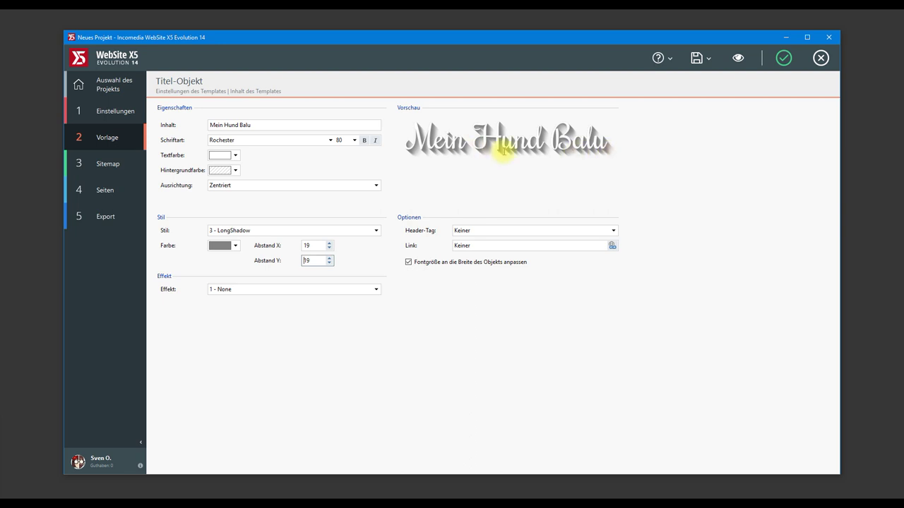
click(785, 58)
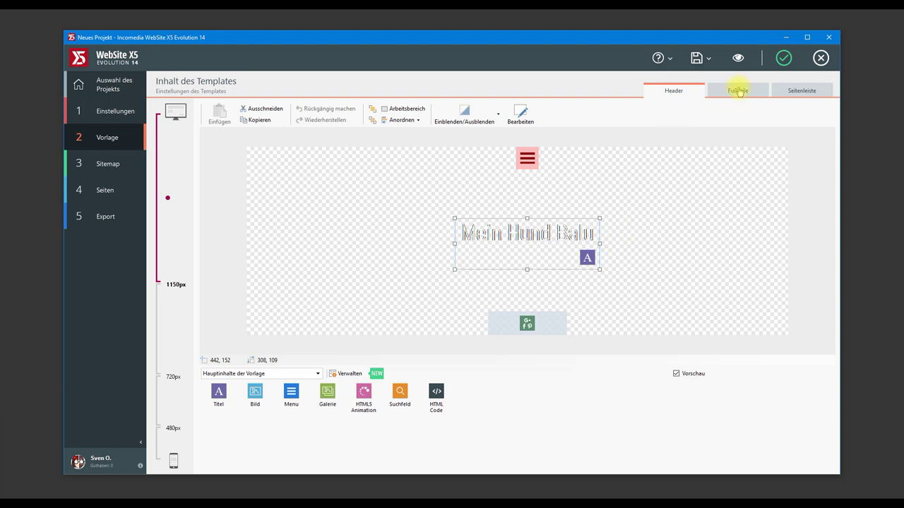
Step: Check how the header title looks in the smaller resolution views and return to the desktop view
click(178, 330)
click(173, 400)
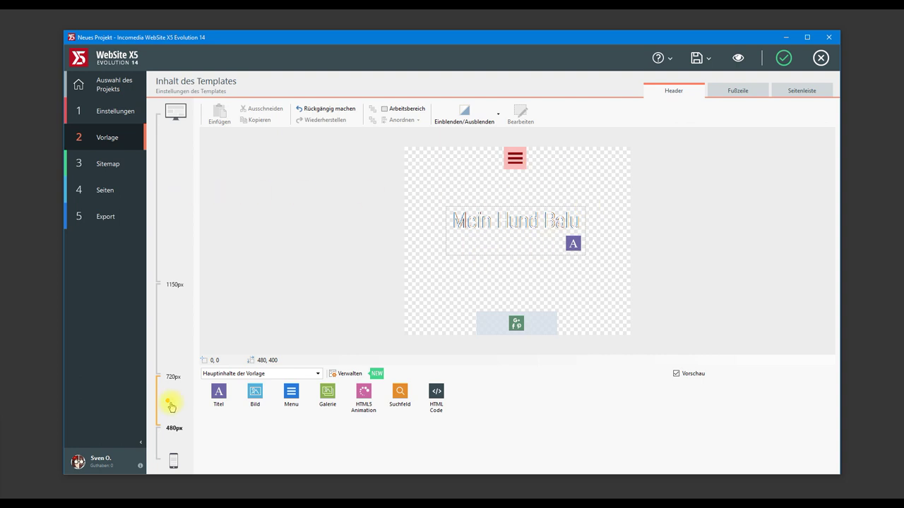
click(181, 373)
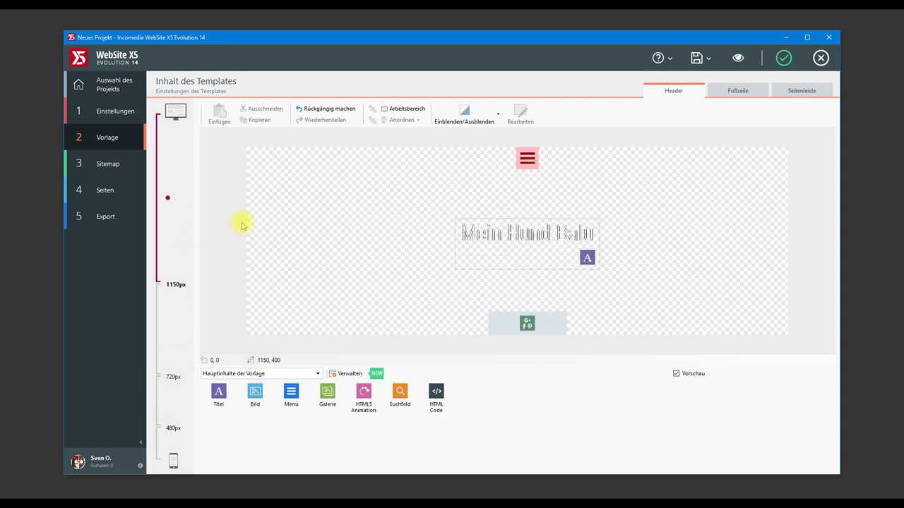
Step: Replace the footer title text "Strawberry" with "Mein Hund Balu" and accept the change
click(738, 92)
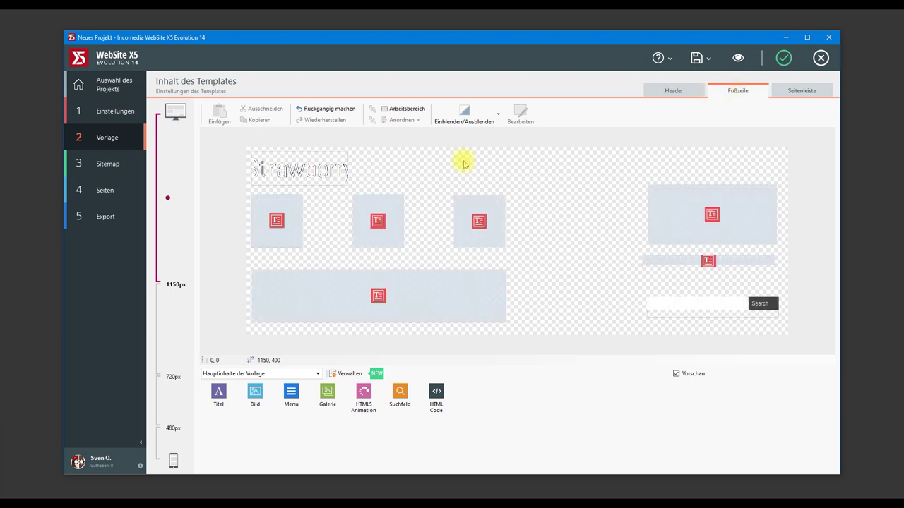
double_click(325, 176)
double_click(261, 122)
text(Mein Hund Balu)
click(782, 57)
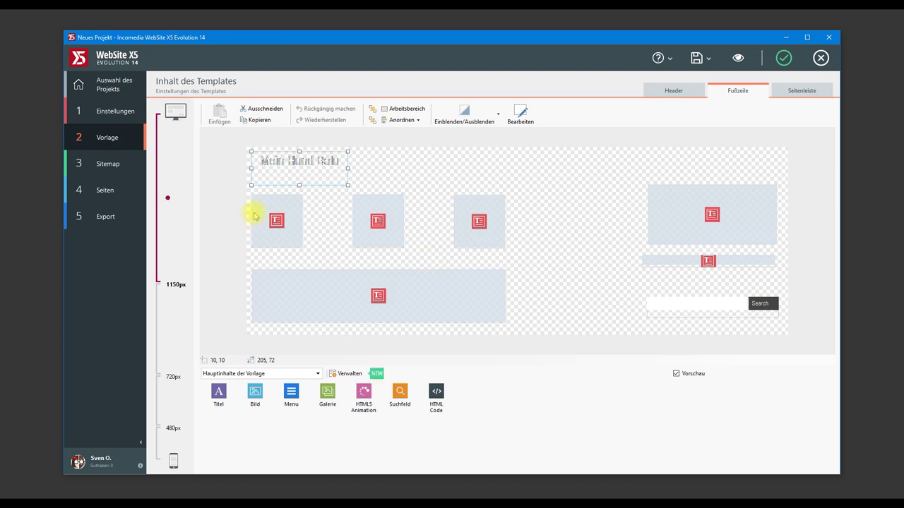
Step: View the first small footer text object and the sidebar content, and accept the template content
click(281, 221)
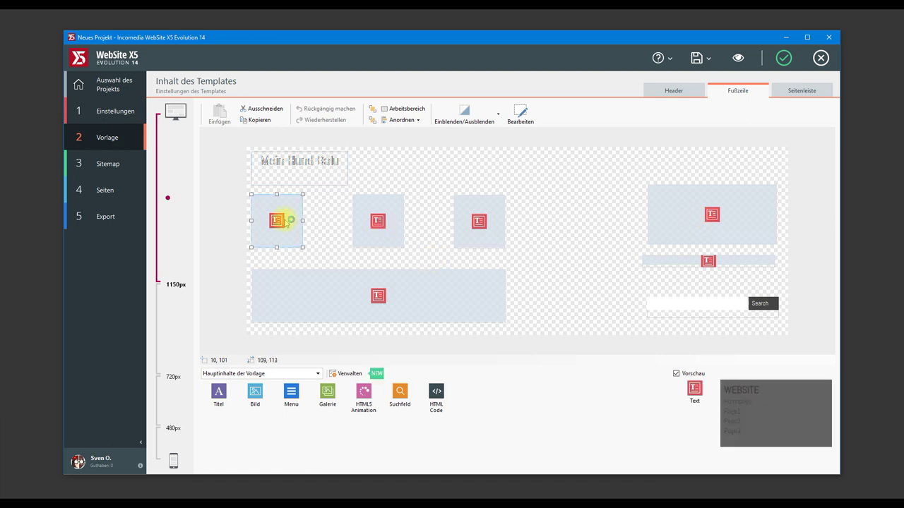
double_click(281, 220)
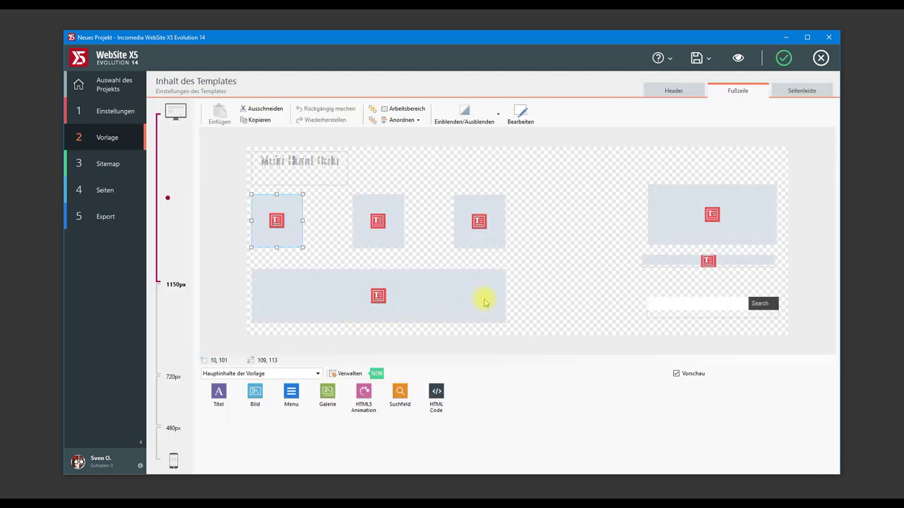
click(813, 96)
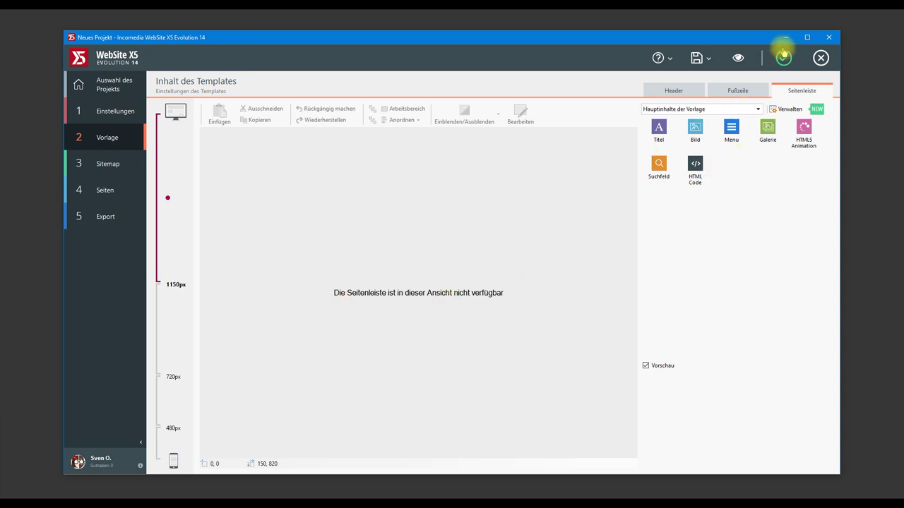
click(785, 58)
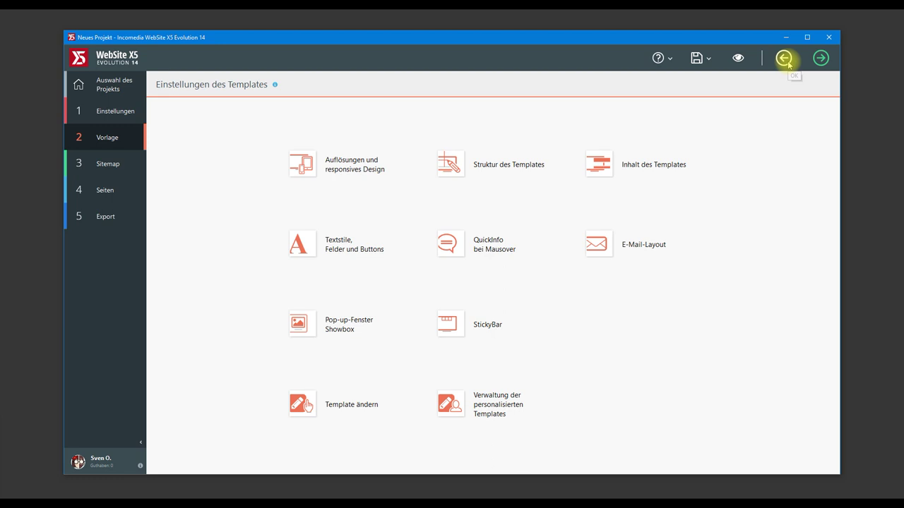
Step: Open the template's text styles and set the page title (Seitentitel) font to Arial at size 16
click(353, 250)
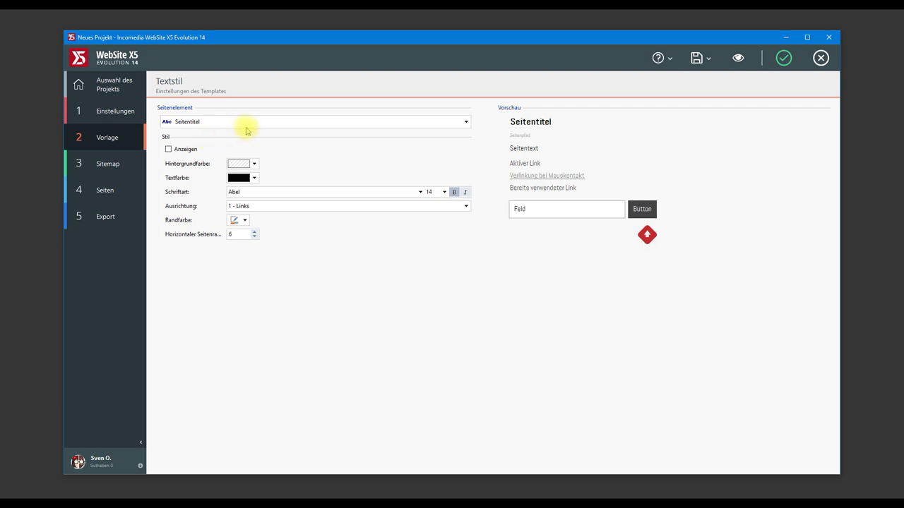
click(420, 192)
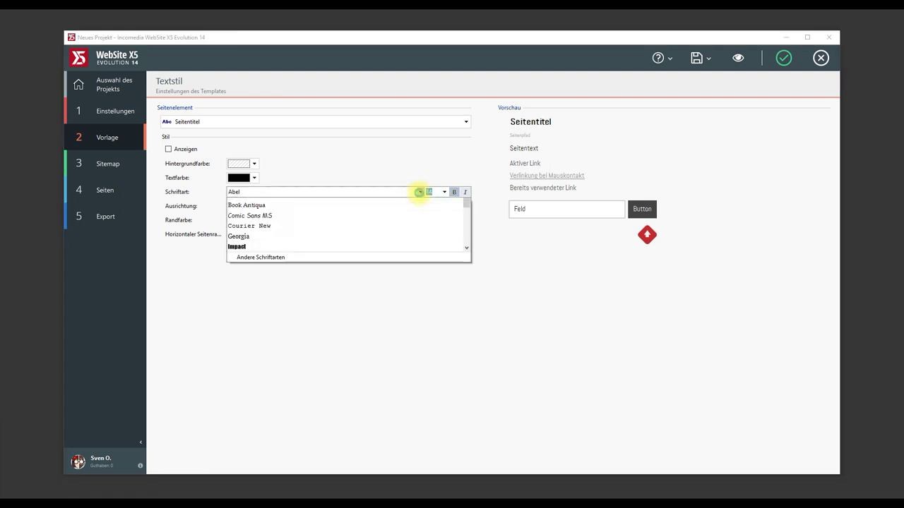
scroll(410, 263, down, 3)
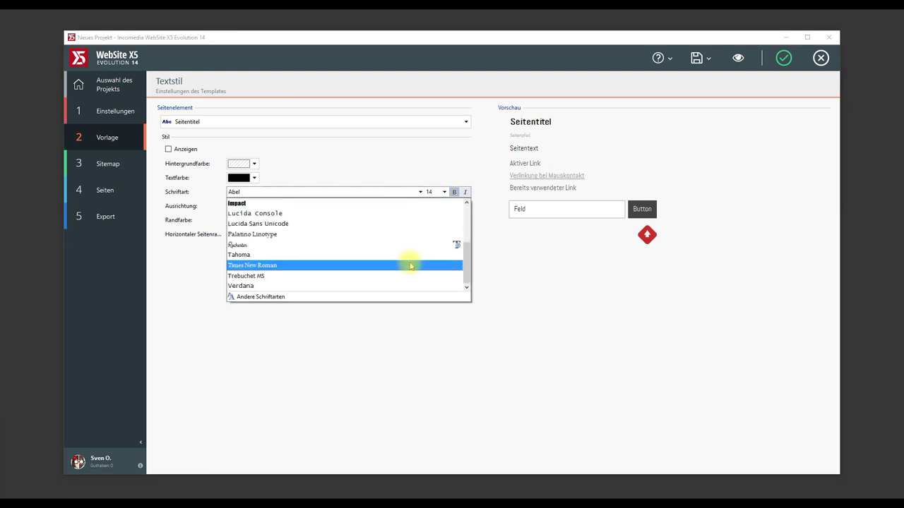
scroll(411, 266, up, 3)
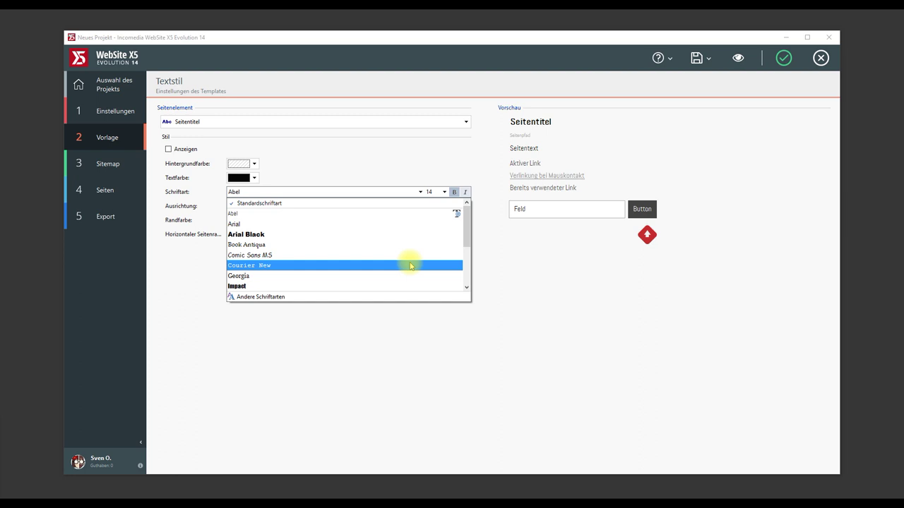
scroll(410, 265, down, 3)
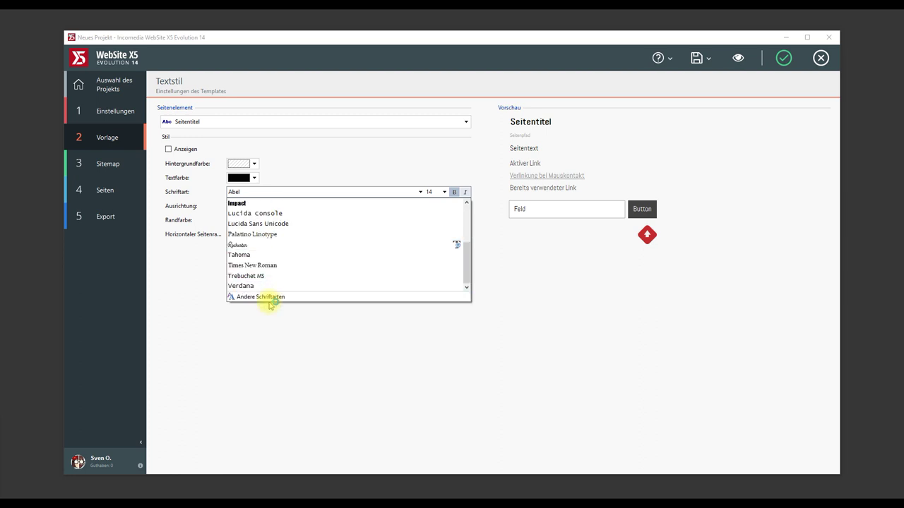
scroll(290, 279, up, 2)
scroll(290, 280, up, 2)
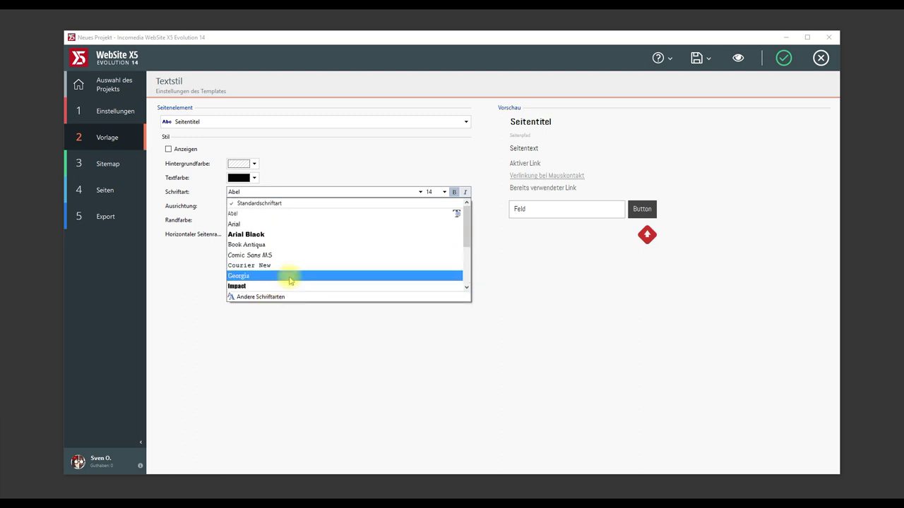
scroll(289, 269, down, 2)
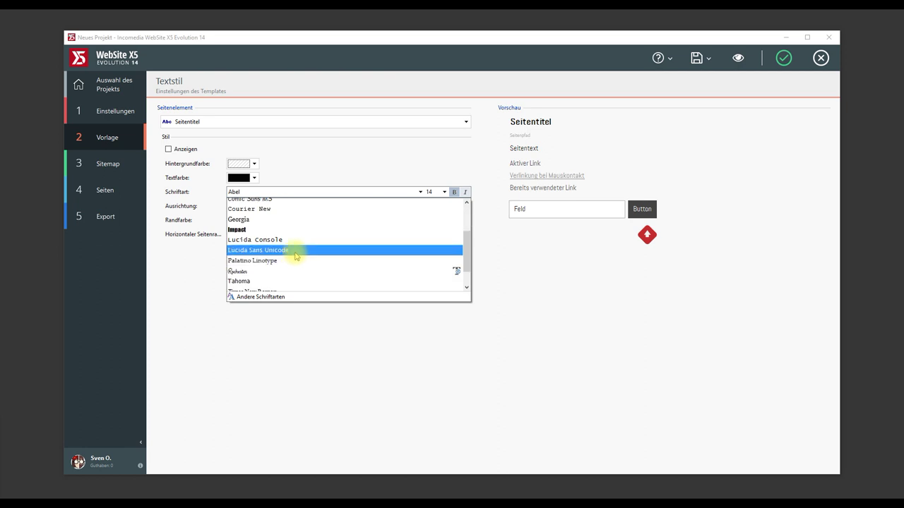
scroll(296, 255, up, 2)
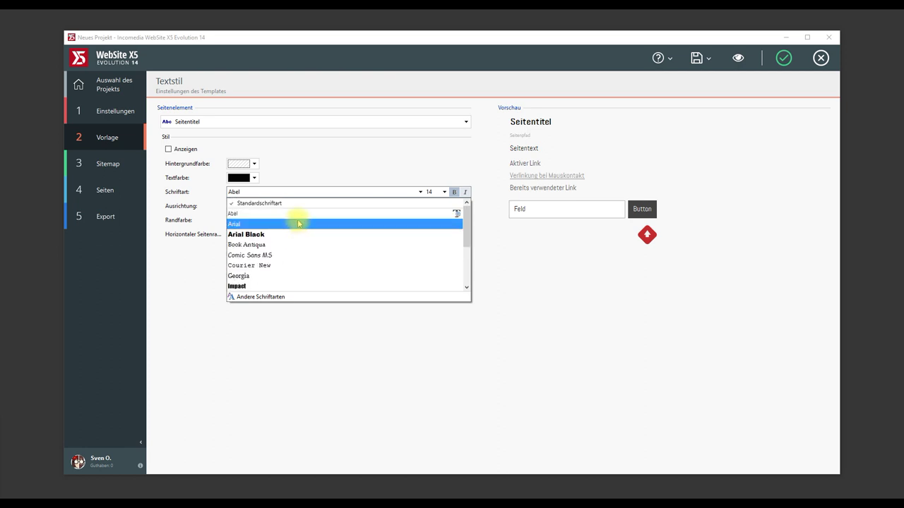
click(298, 223)
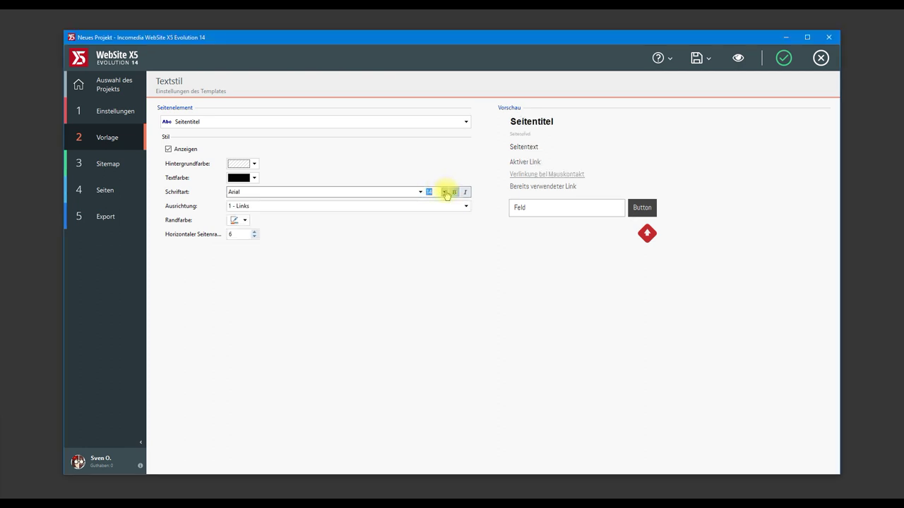
click(445, 192)
click(430, 253)
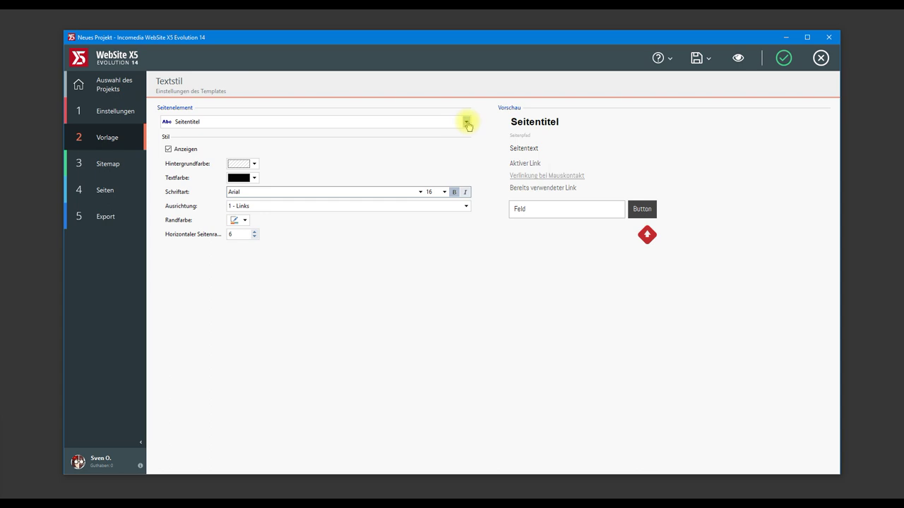
Step: Set the page text (Seitentext) font to Arial and try size 14
click(466, 123)
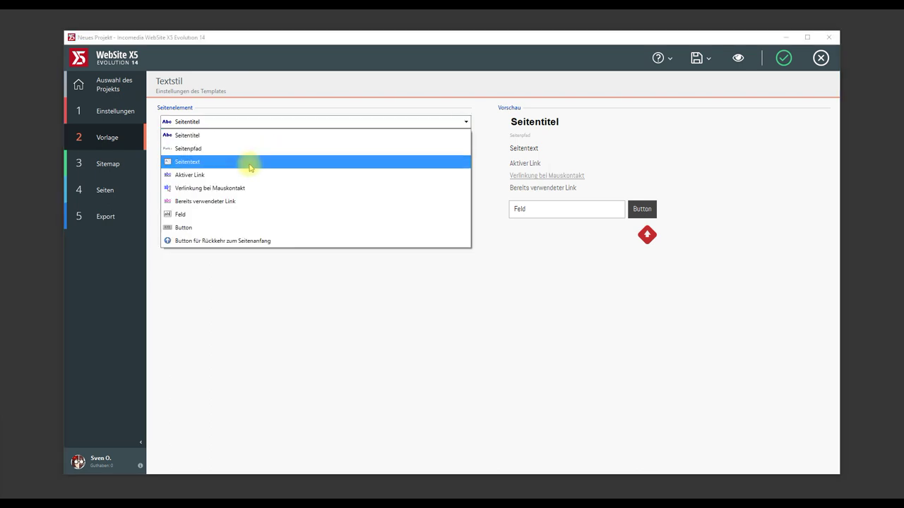
click(178, 162)
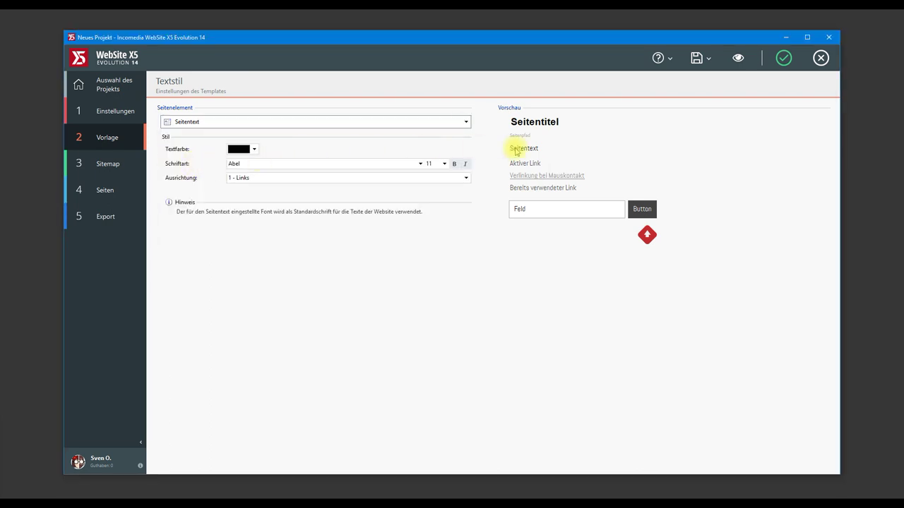
click(420, 164)
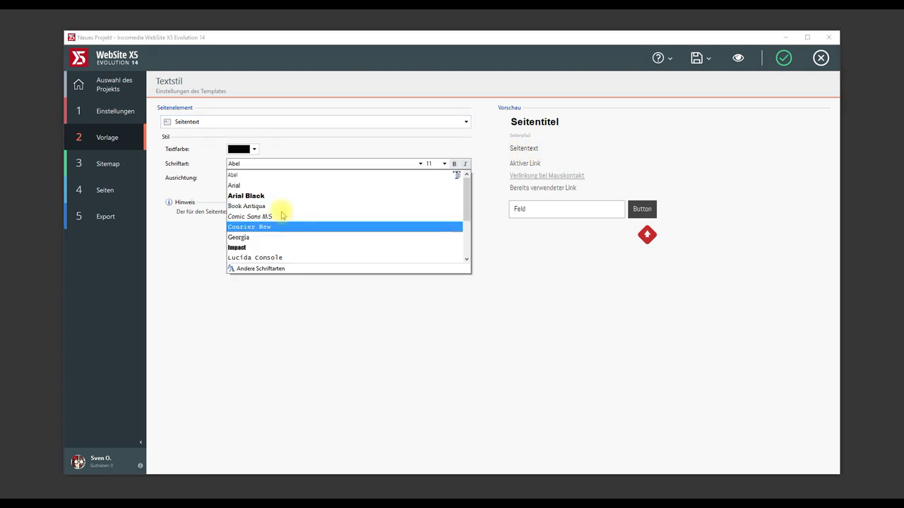
click(258, 184)
click(444, 164)
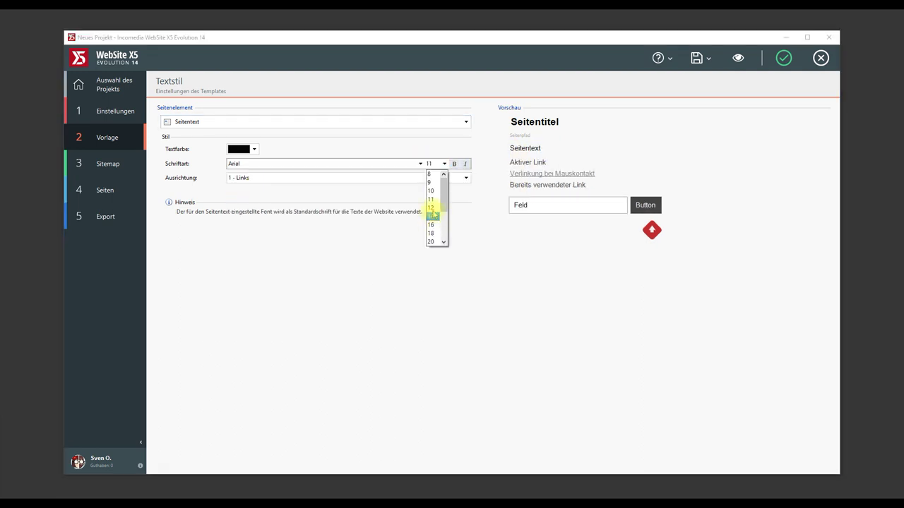
click(430, 217)
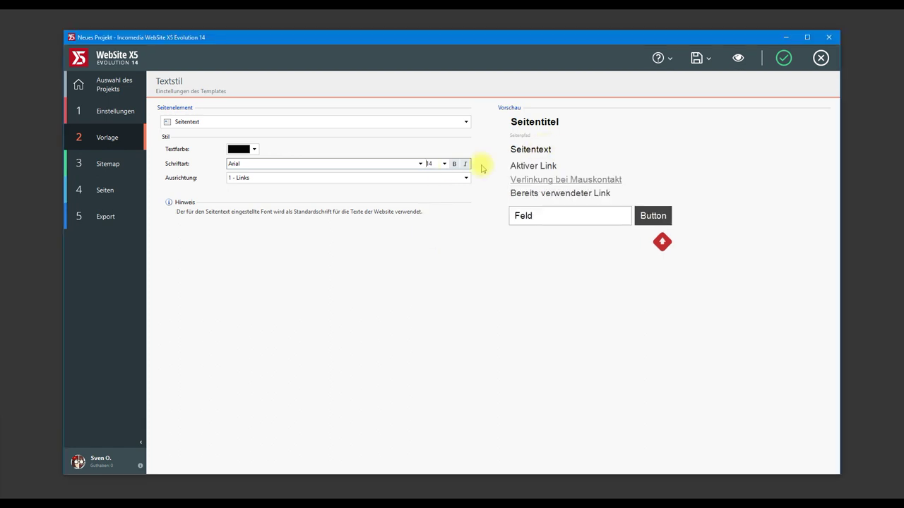
Step: Try size 11 for the page text and set its font size to 12
click(445, 164)
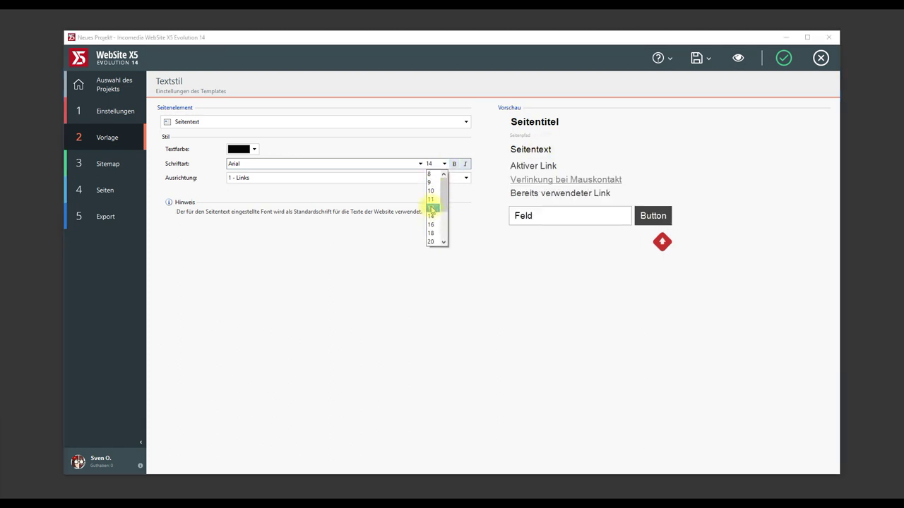
click(431, 199)
click(445, 164)
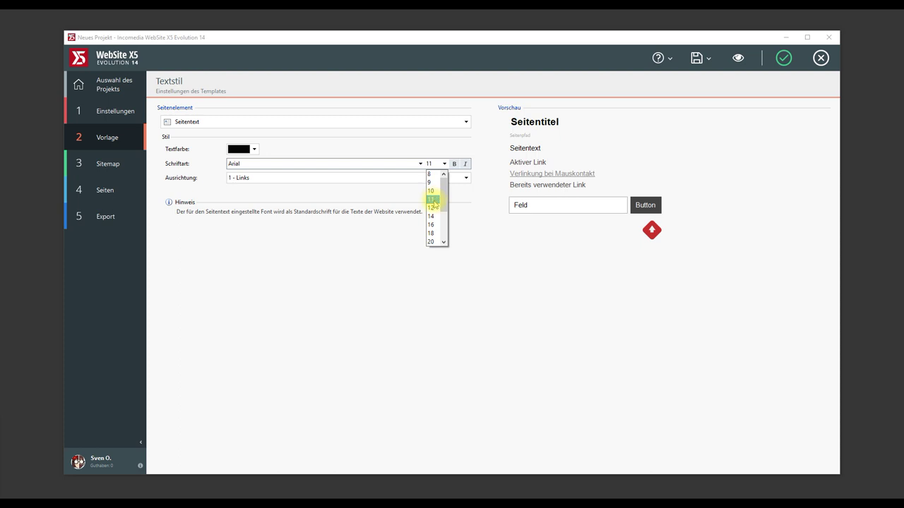
click(431, 206)
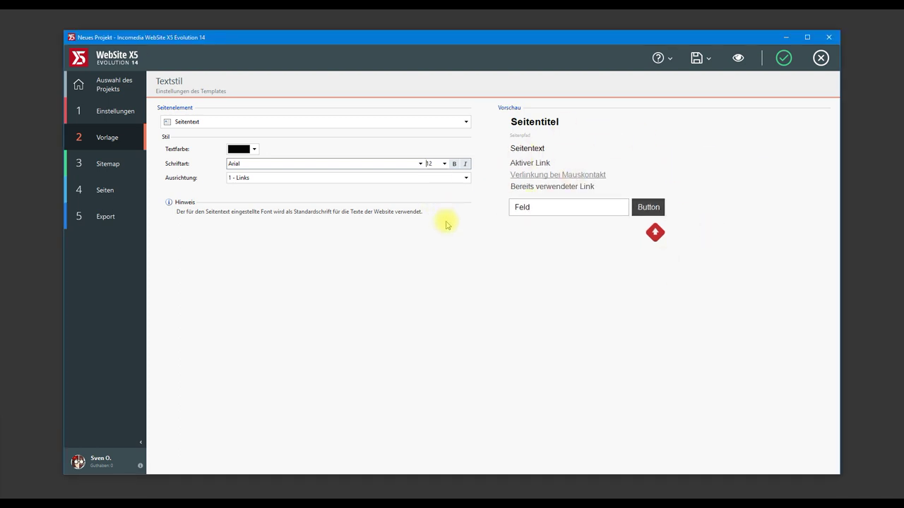
Step: For the active link (Aktiver Link), try the underlined text style, return it to 1 - Normal and set the text colour to magenta
click(248, 122)
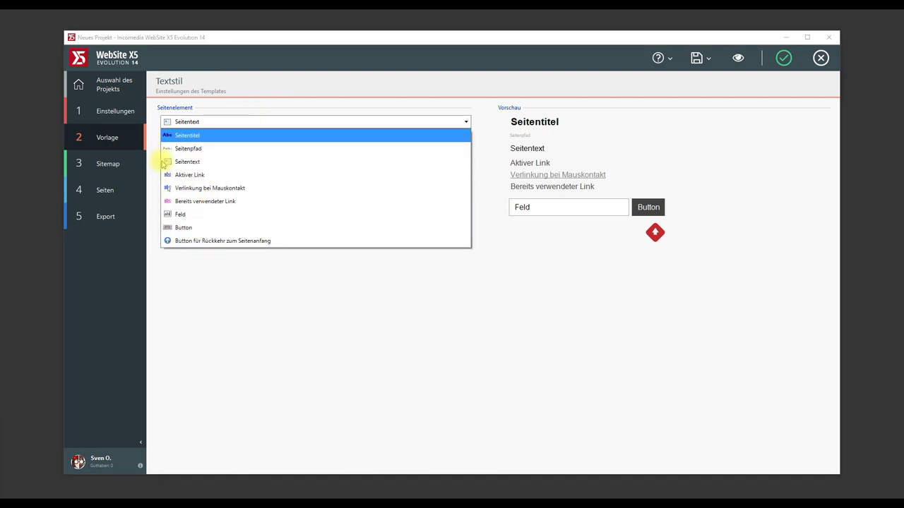
click(209, 177)
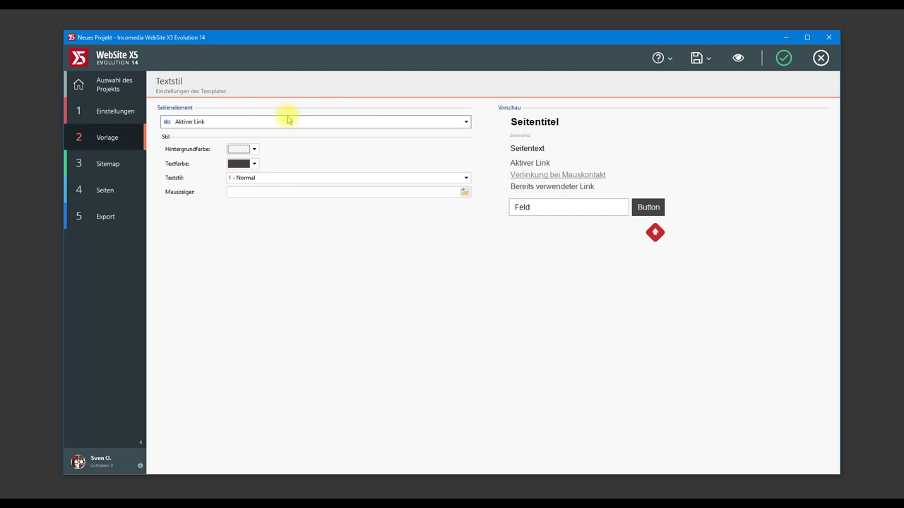
click(268, 180)
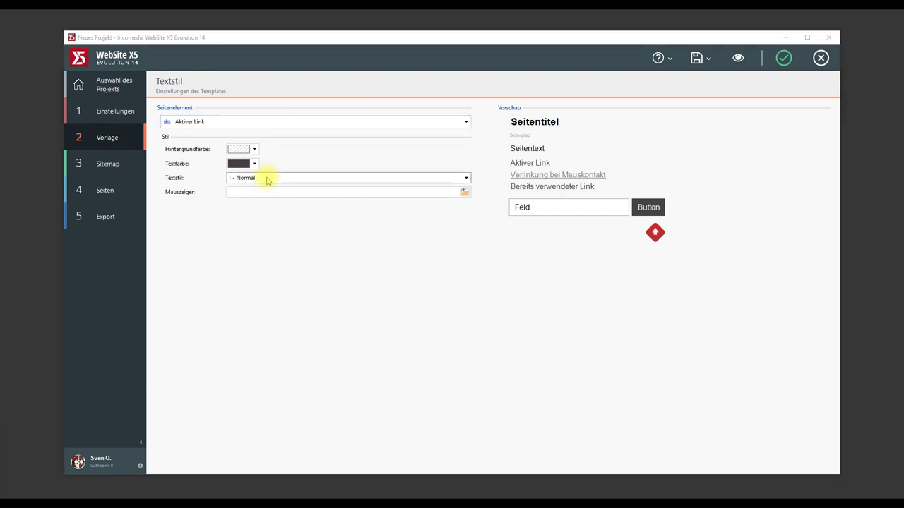
click(255, 196)
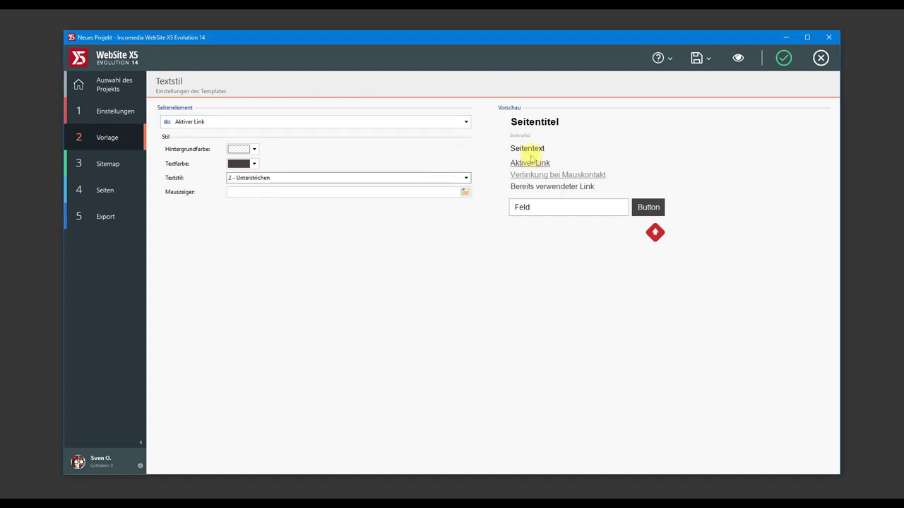
click(342, 180)
click(272, 185)
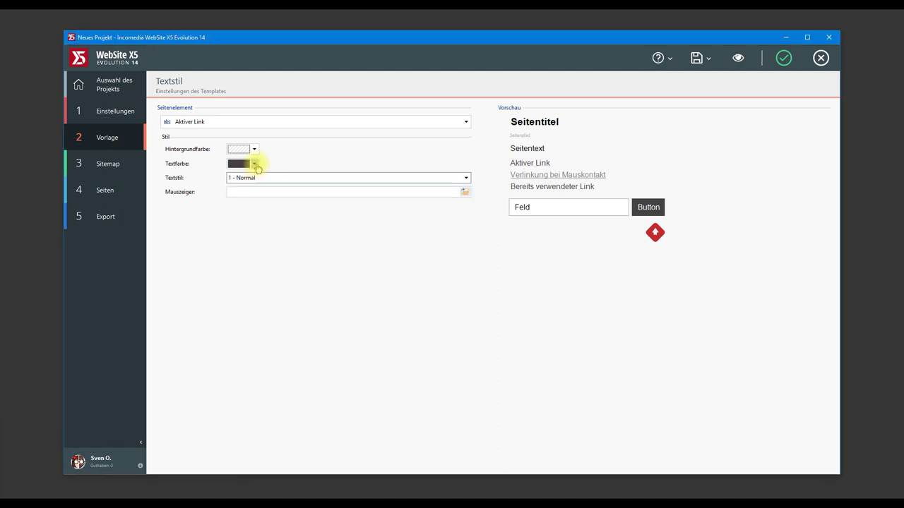
click(254, 164)
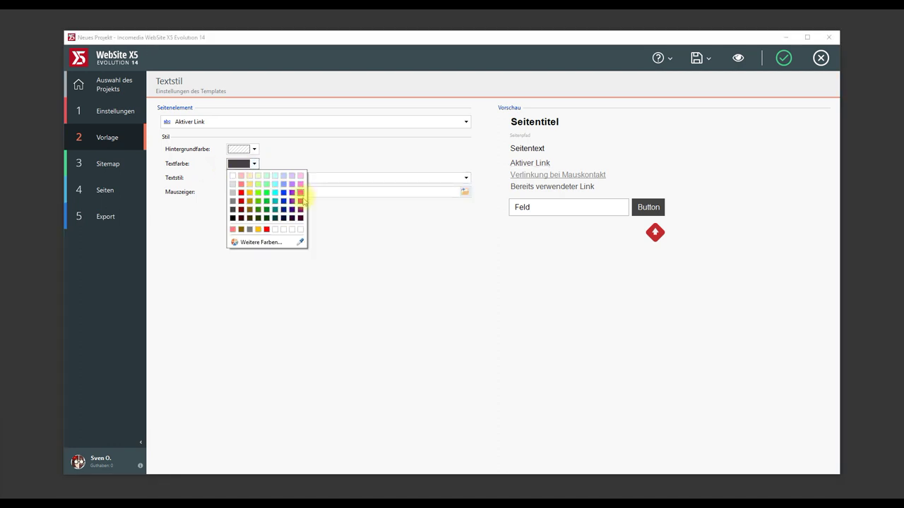
click(300, 202)
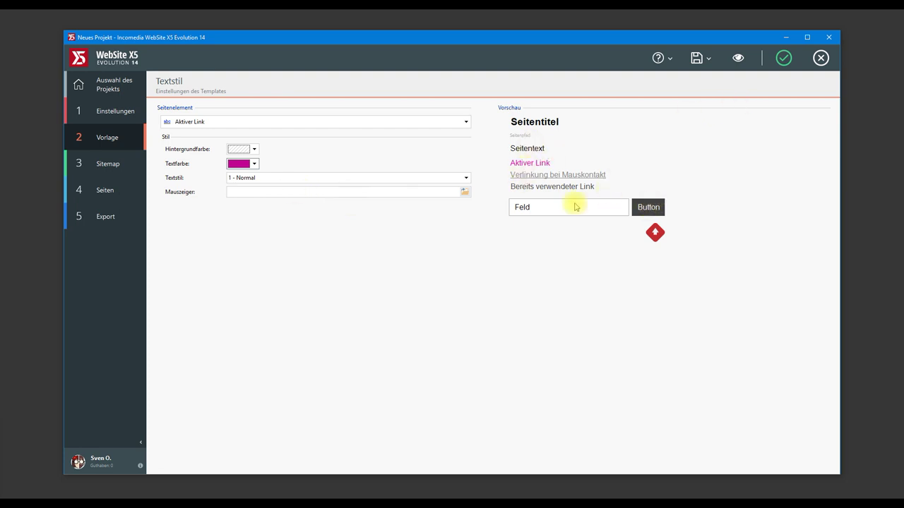
Step: Give the Button element the same magenta as its background colour and round all of its corners
click(282, 123)
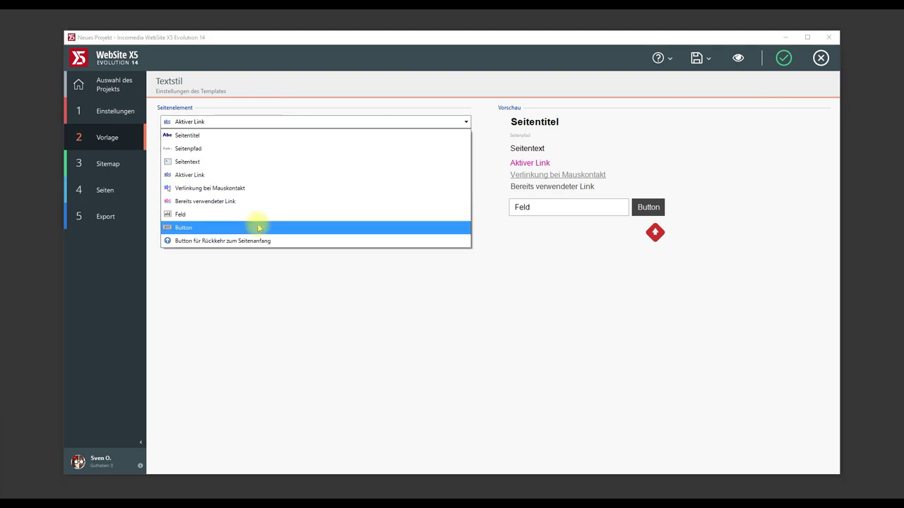
click(260, 228)
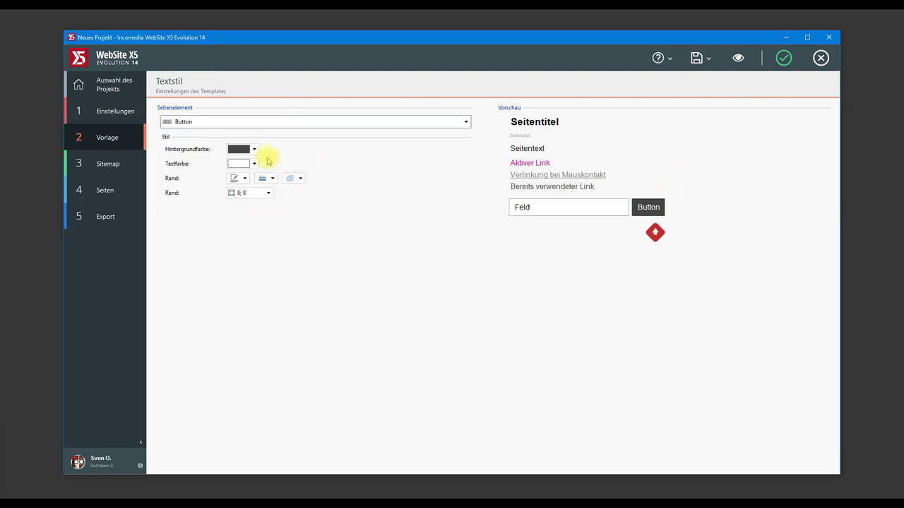
click(253, 149)
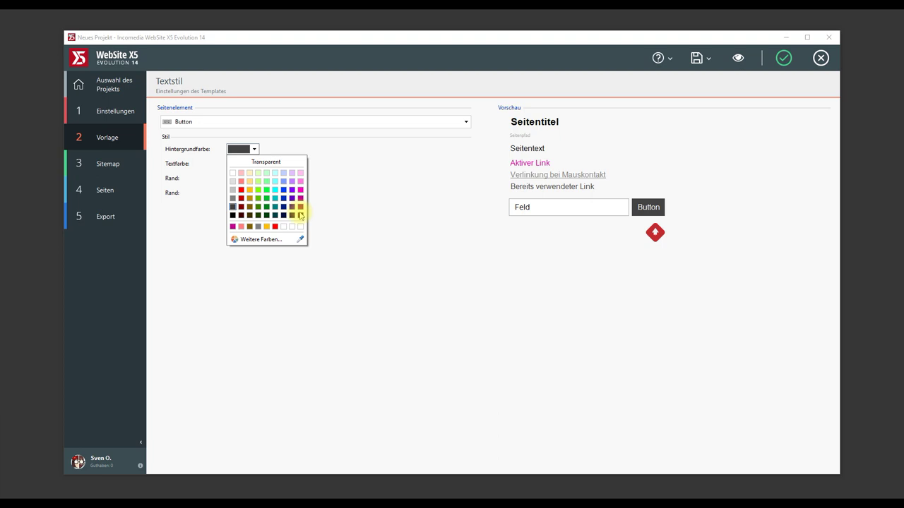
click(233, 226)
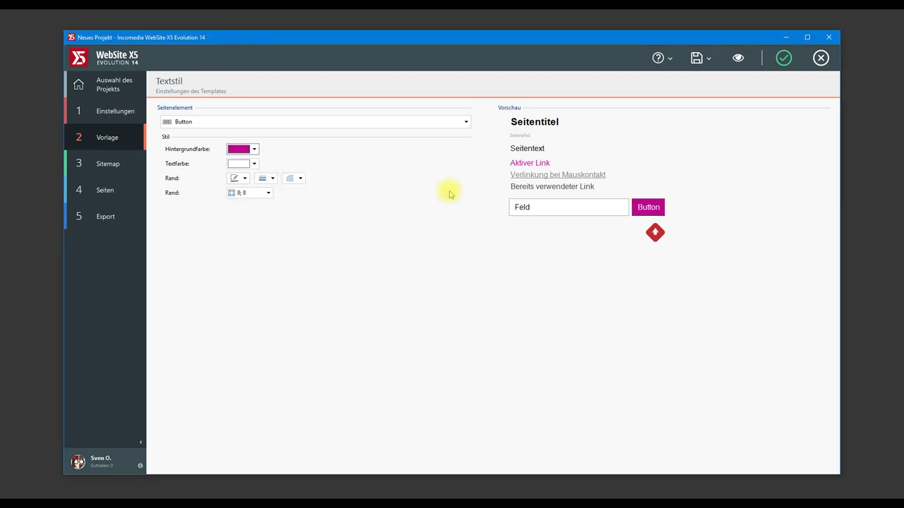
click(300, 181)
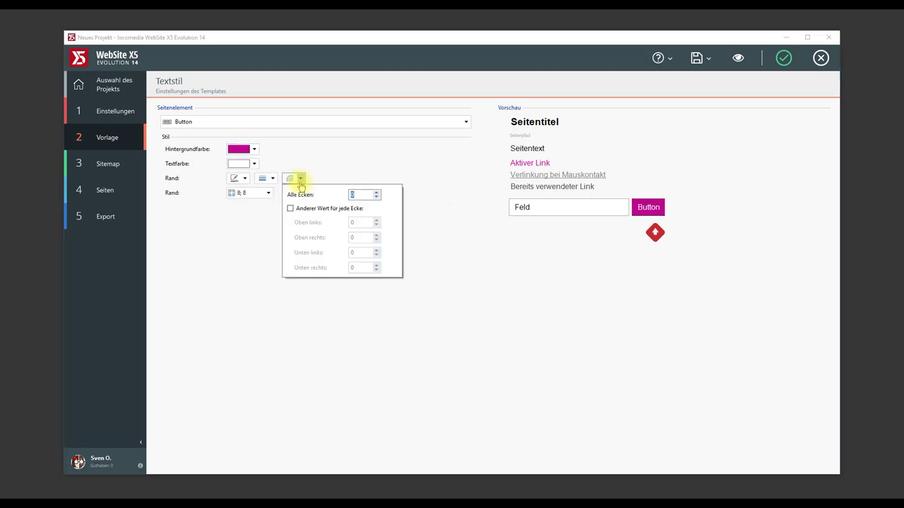
click(377, 194)
click(392, 157)
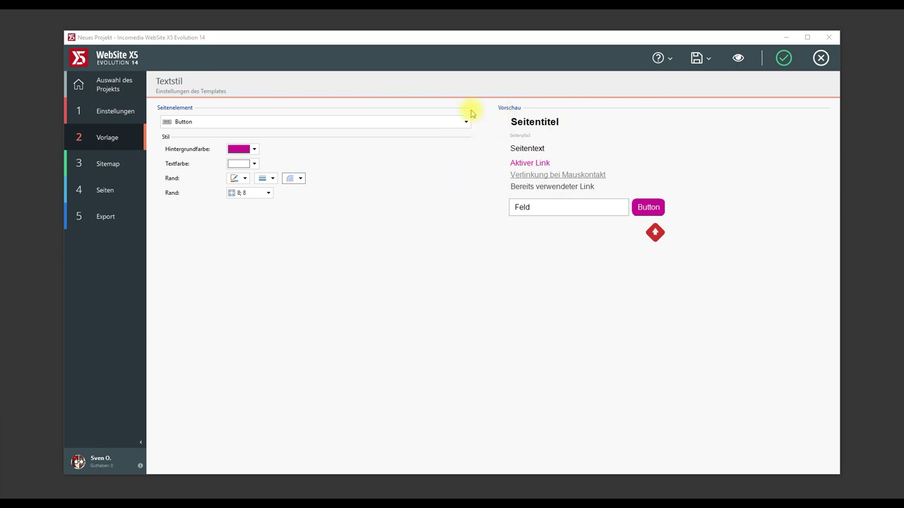
Step: Accept the text style settings and save the project, acknowledging the save message
click(785, 58)
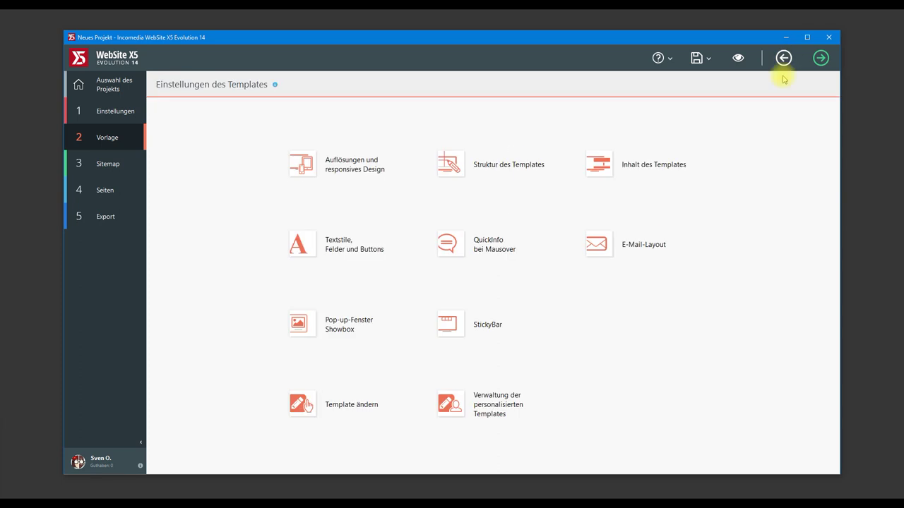
click(697, 56)
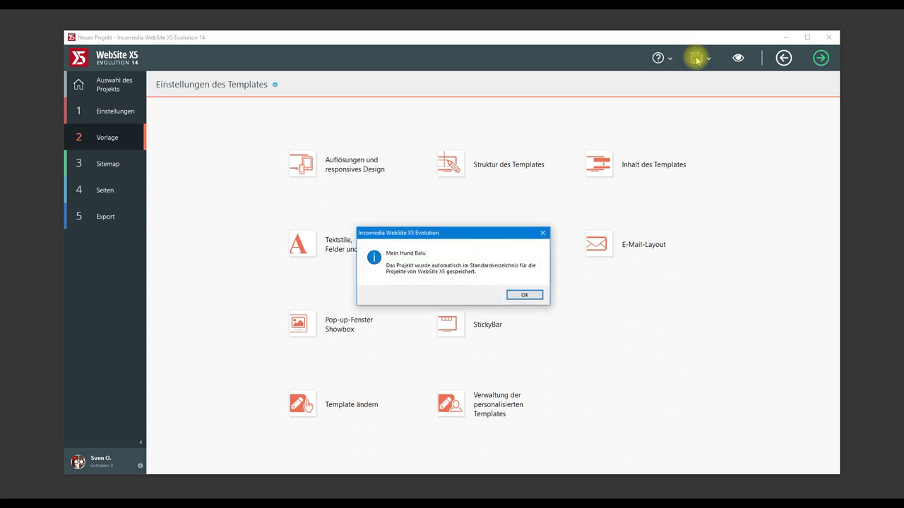
click(524, 296)
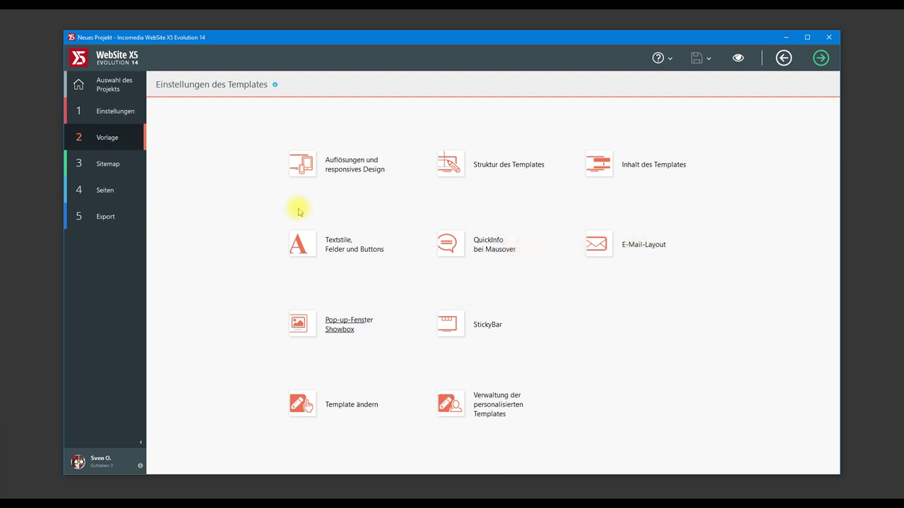
Step: View the template's e-mail layout settings and its Bild/Firmenlogo element, and leave them without applying changes
click(651, 249)
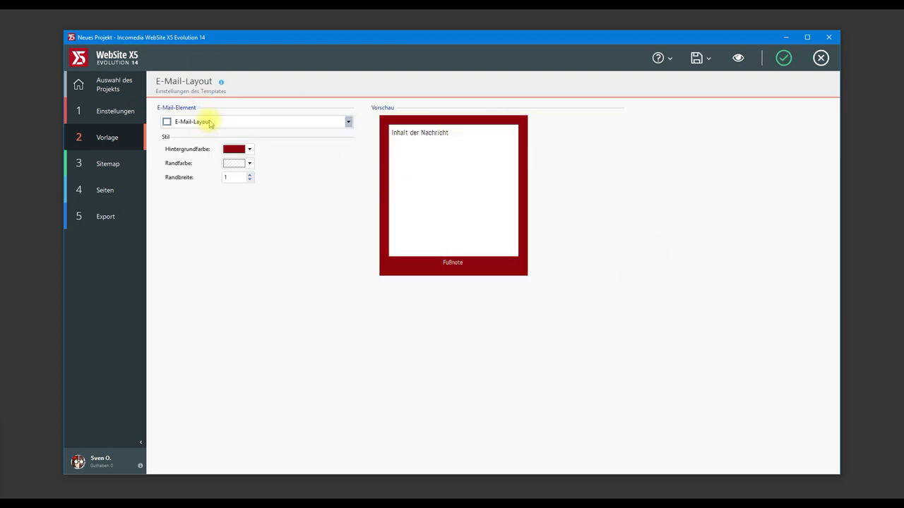
click(238, 123)
click(215, 147)
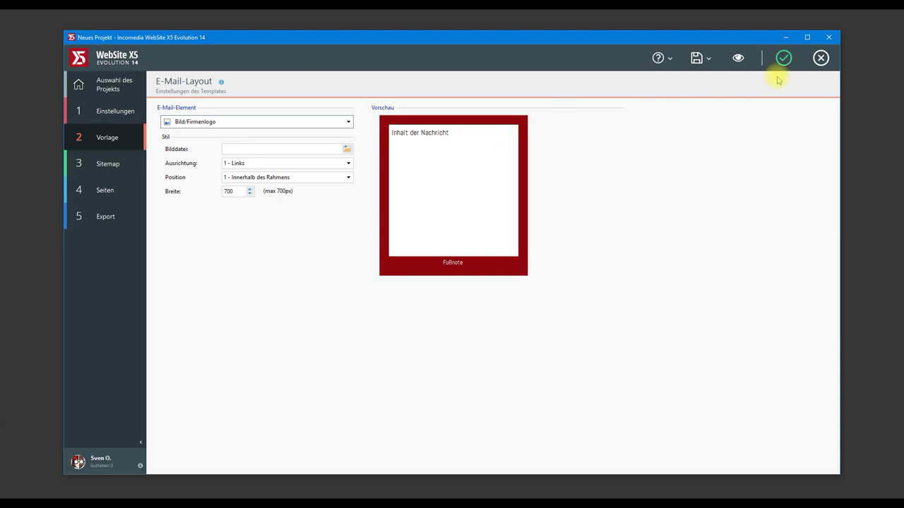
click(823, 58)
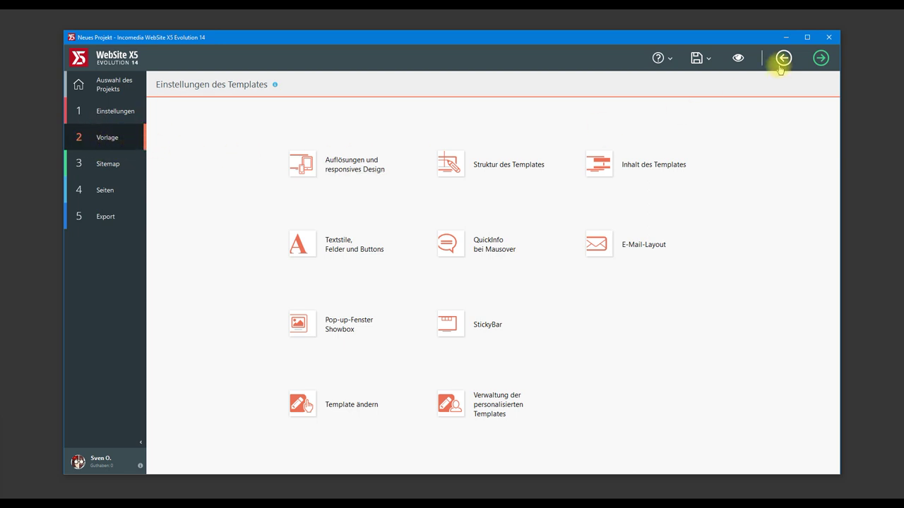
Step: Continue to the sitemap and delete the pages Seite 1, Seite 2 and Seite 3 from the menu
click(821, 60)
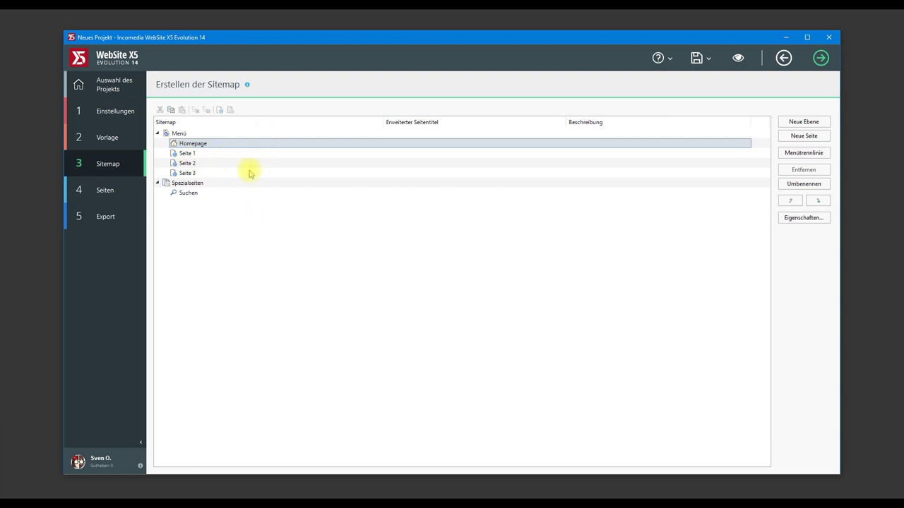
click(186, 153)
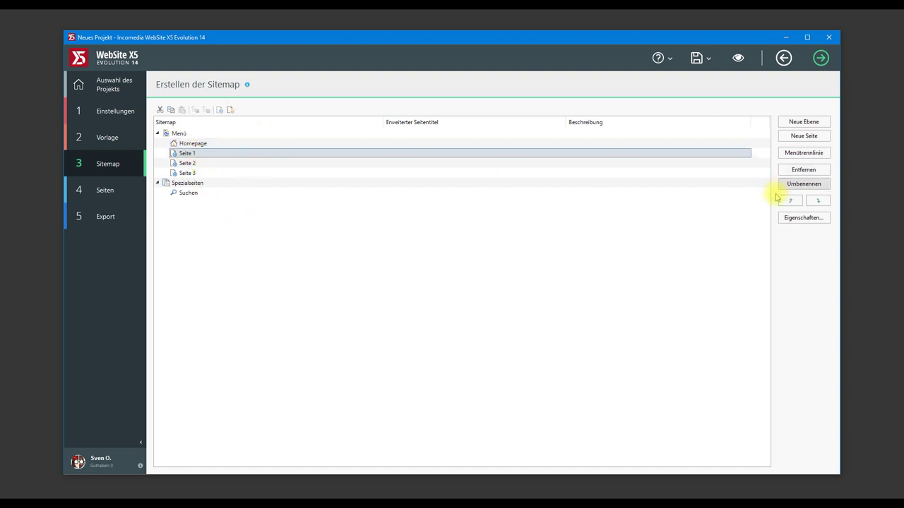
click(805, 171)
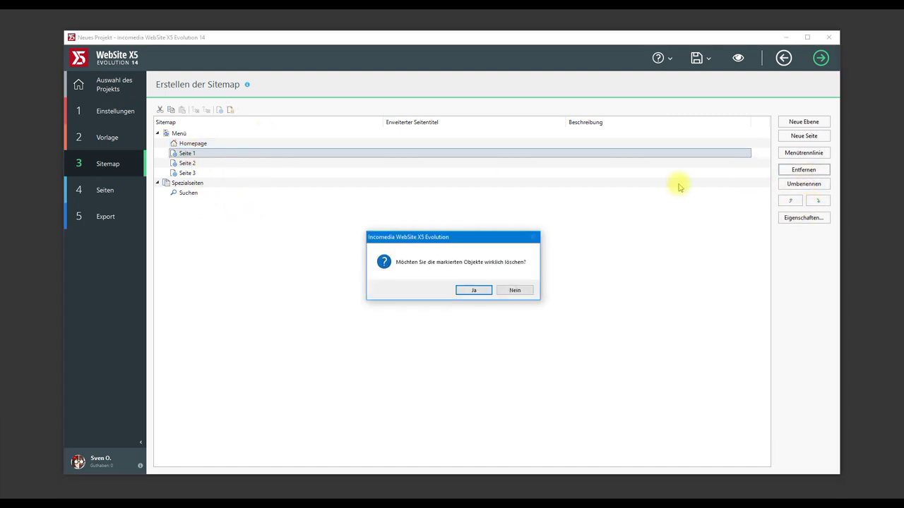
click(473, 292)
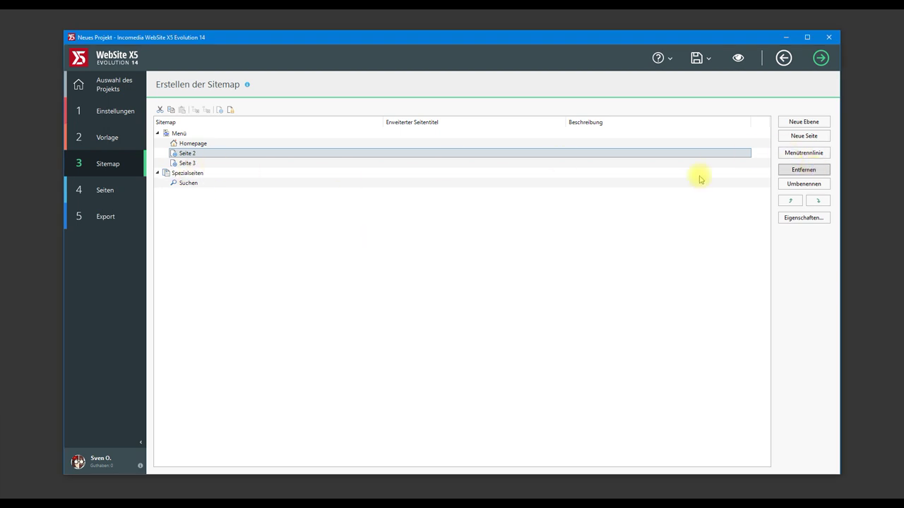
click(802, 170)
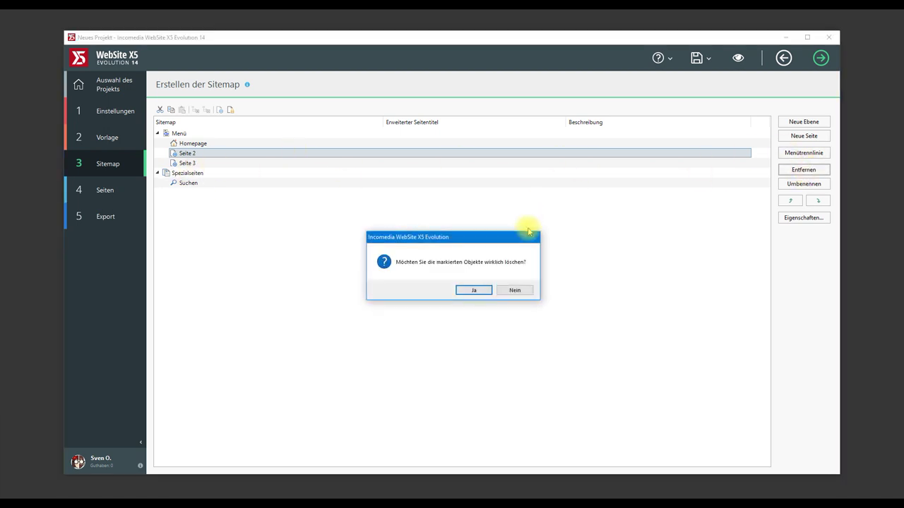
click(476, 290)
click(800, 173)
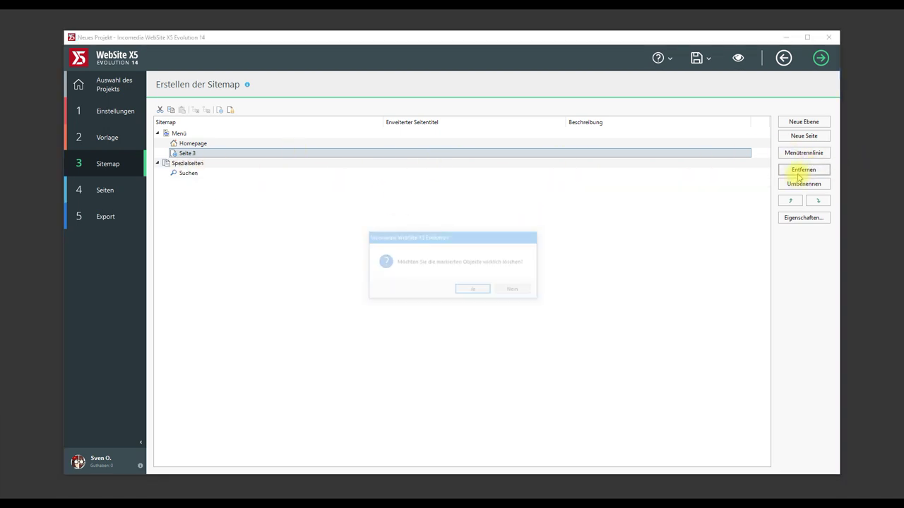
click(481, 291)
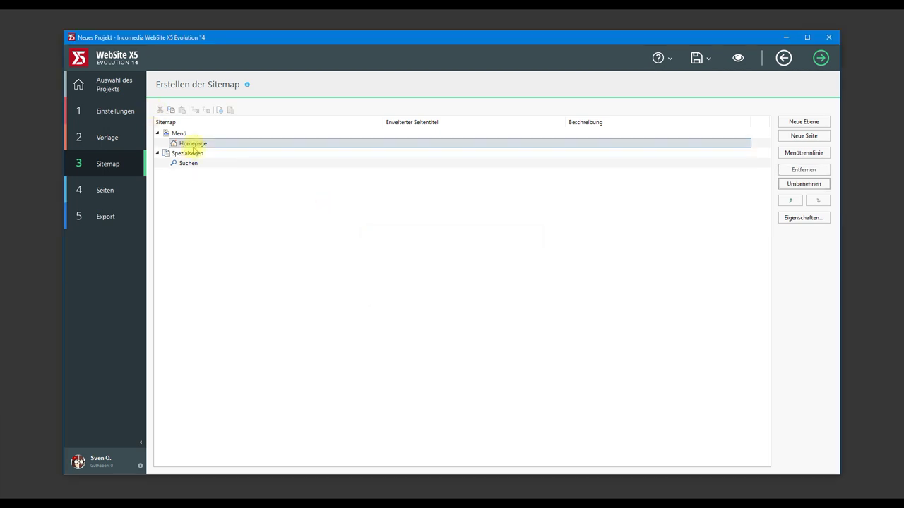
Step: Add two new pages below Homepage in the menu, named Über Balu and Bilder
click(194, 146)
click(238, 164)
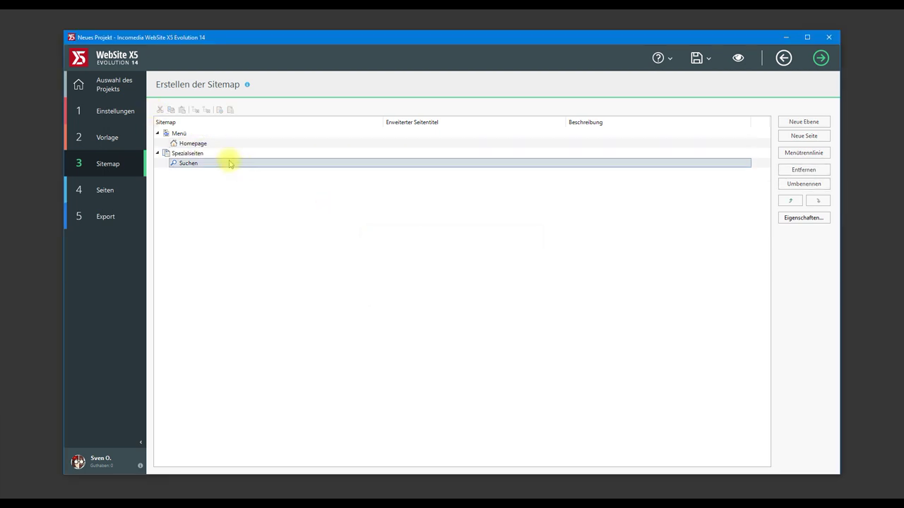
click(201, 145)
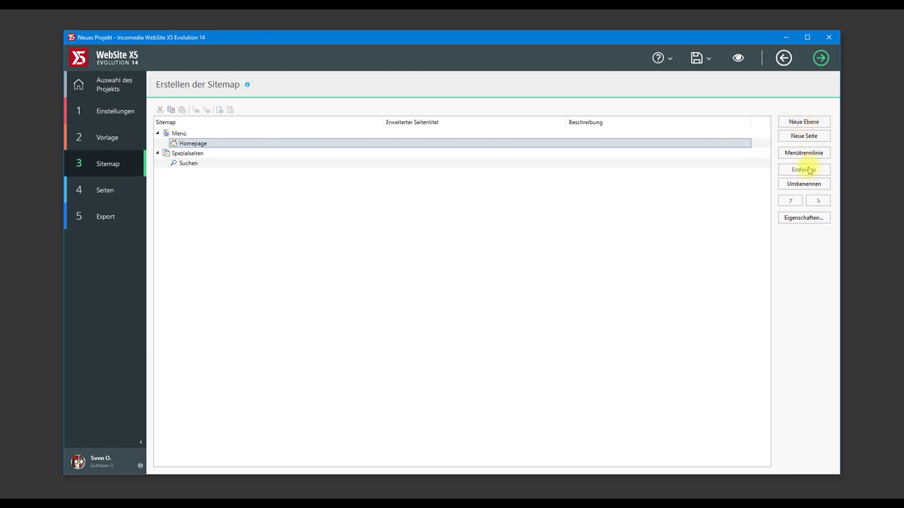
click(805, 137)
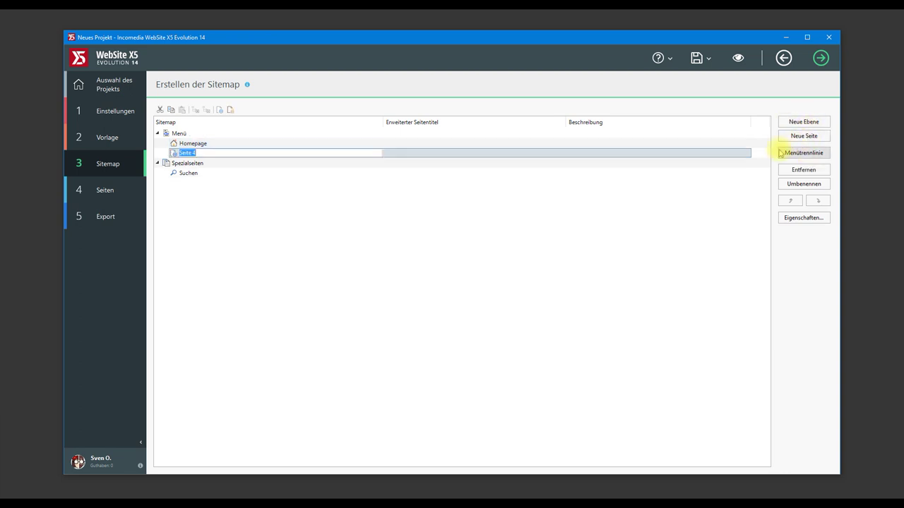
text(Üb)
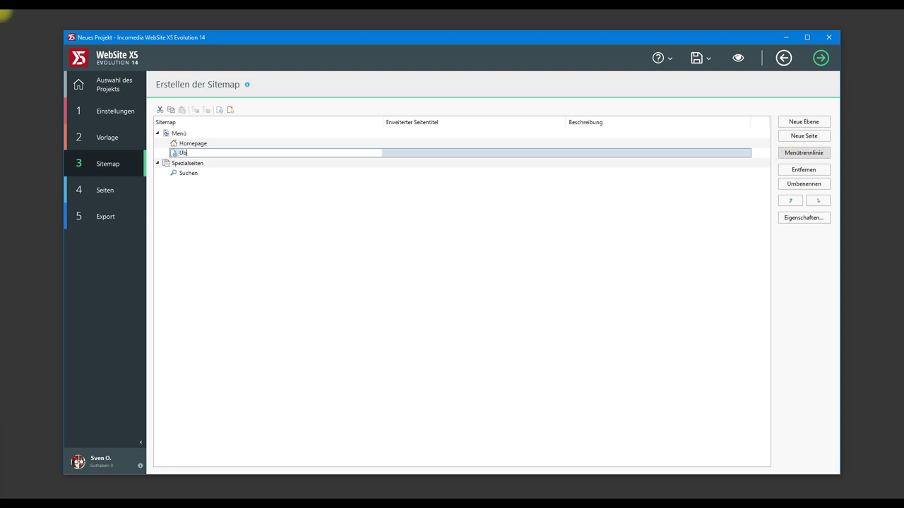
key(Return)
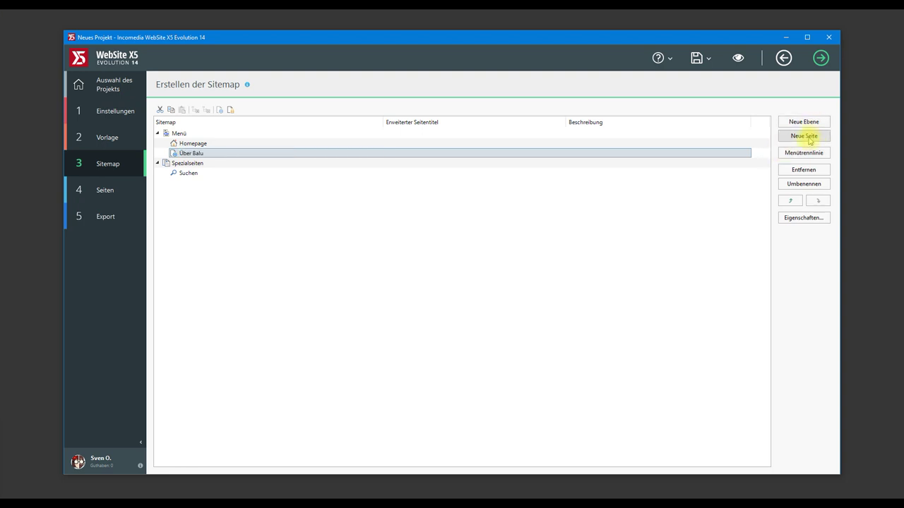
click(810, 139)
text(Bilder)
key(Return)
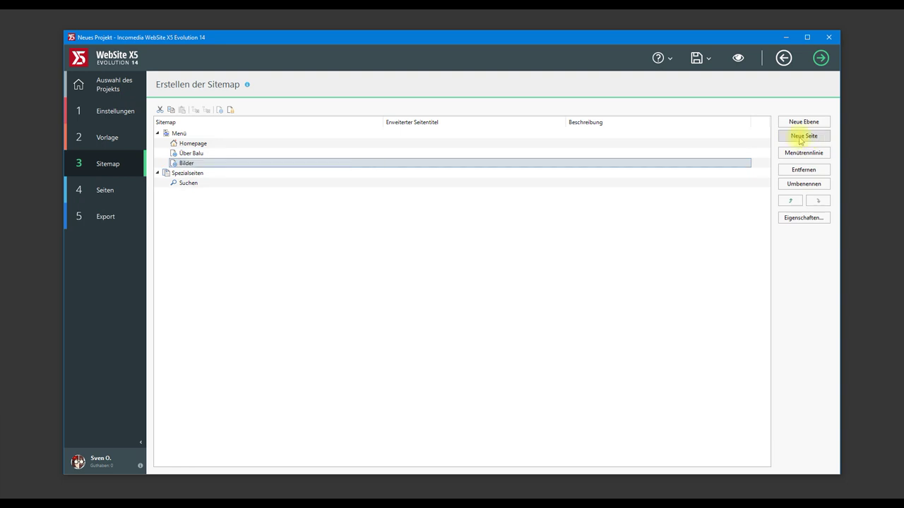
Step: Add two more pages below Bilder in the menu, named Kontakt and Impressum
click(801, 138)
text(K)
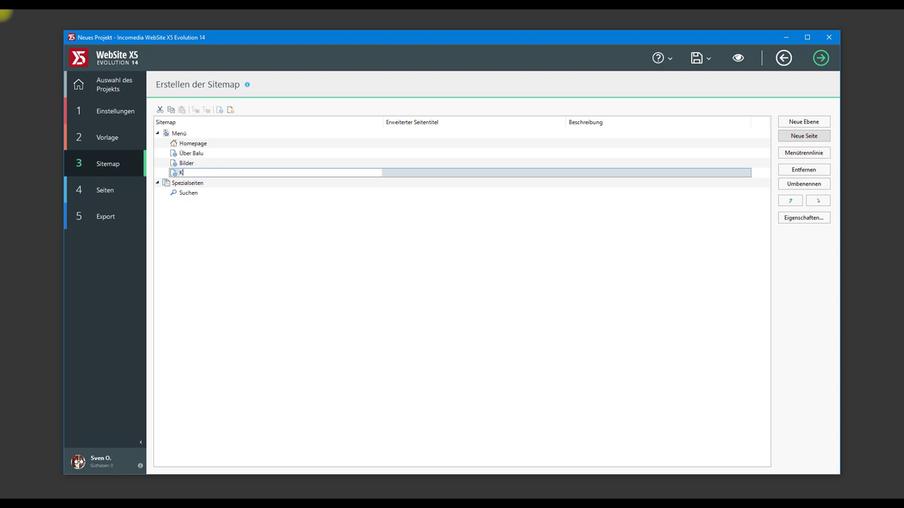
text(ontakt)
key(Return)
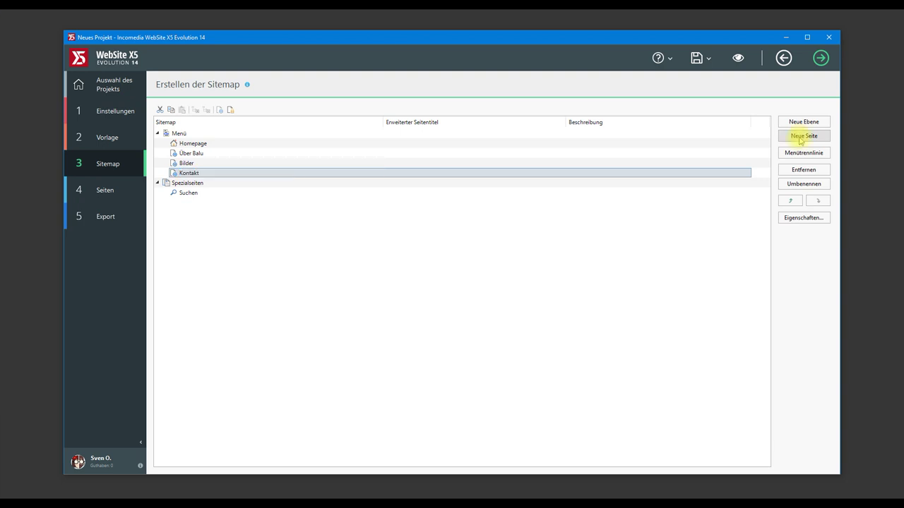
click(801, 138)
text(Impressum)
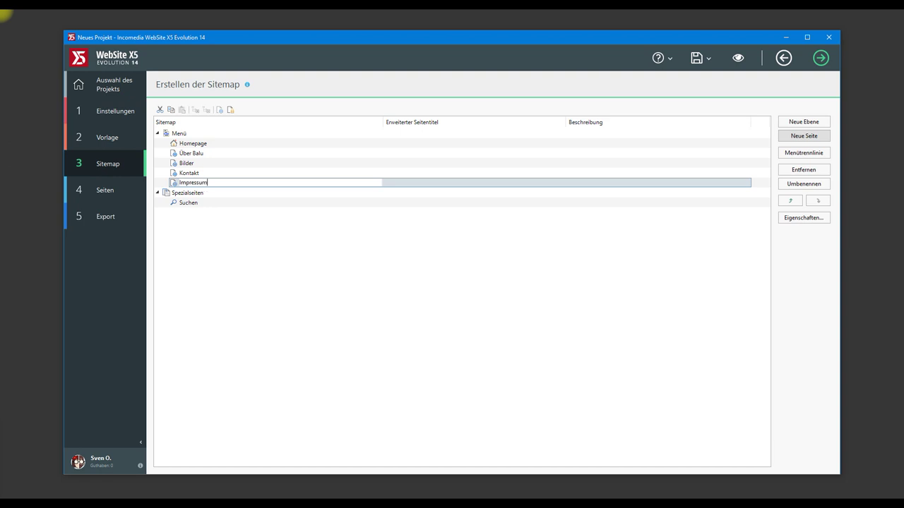
key(Return)
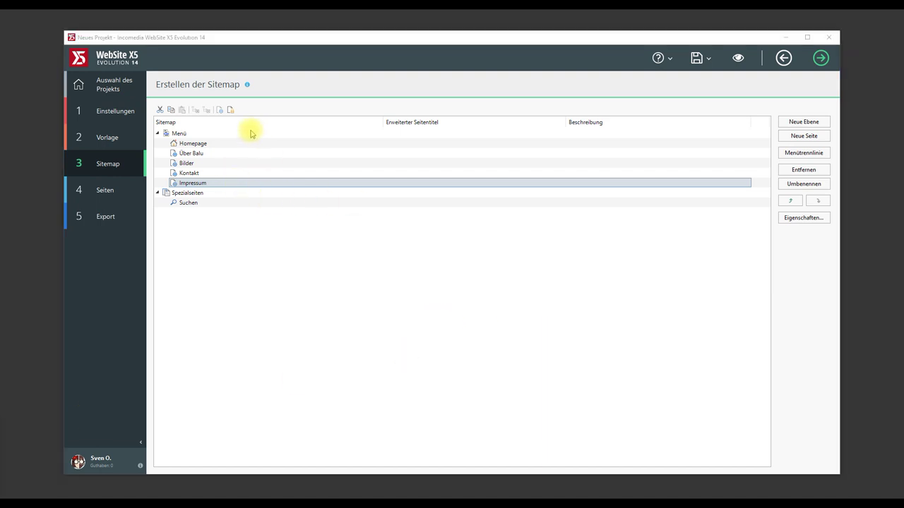
Step: Select Homepage in the sitemap, save the project and continue to that page's content layout
click(193, 143)
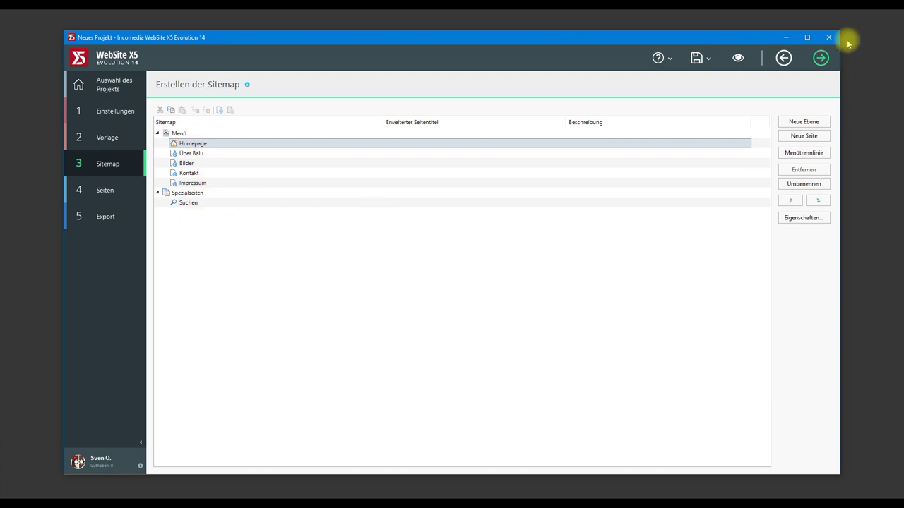
click(694, 61)
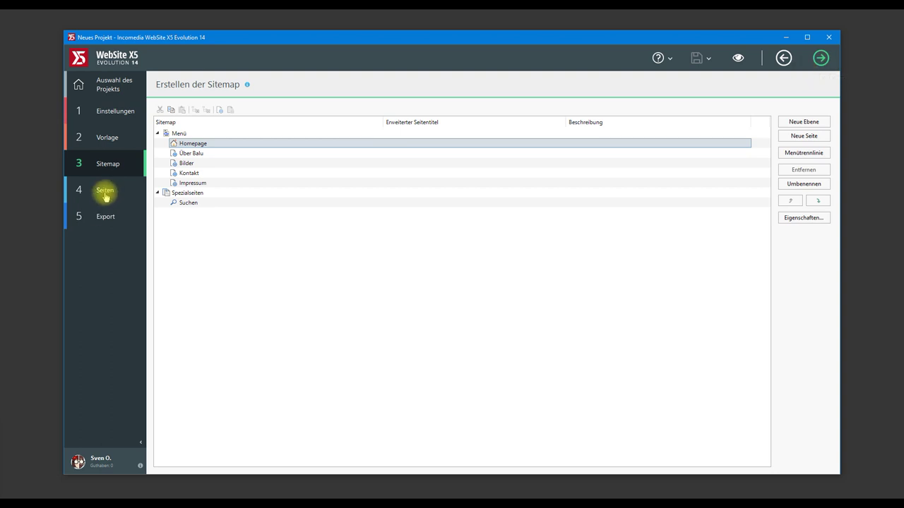
click(821, 57)
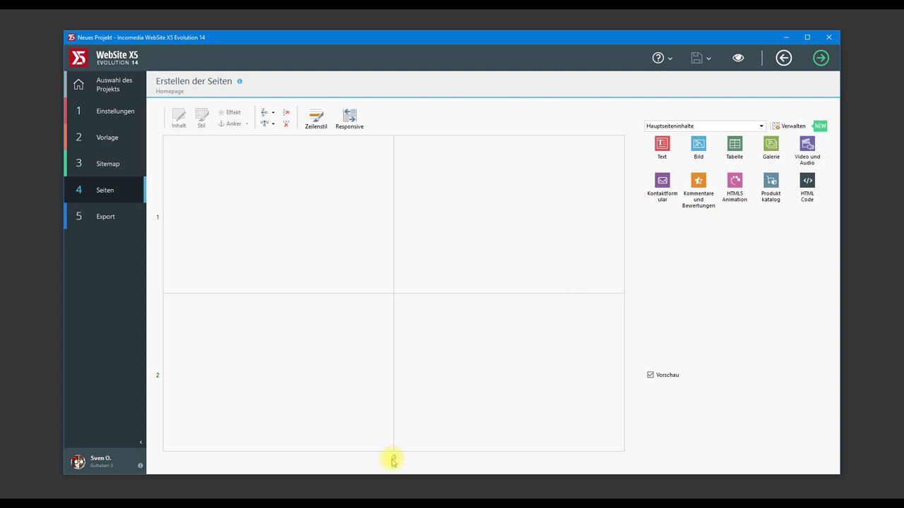
Step: Place a Text object in the first cell of row 1, a Bild object beside it and a Tabelle object across row 2
mouse_move(394, 457)
mouse_down()
mouse_move(382, 457)
mouse_move(394, 456)
mouse_up()
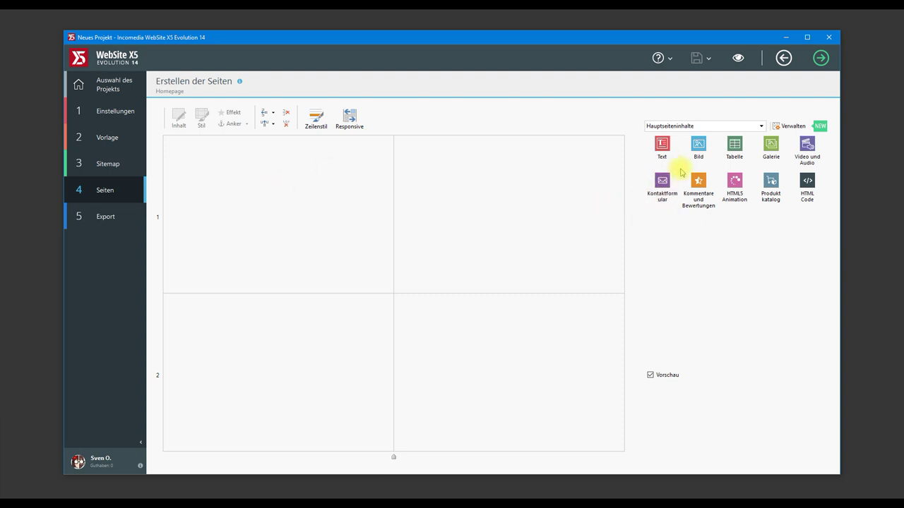
drag(662, 146, 240, 180)
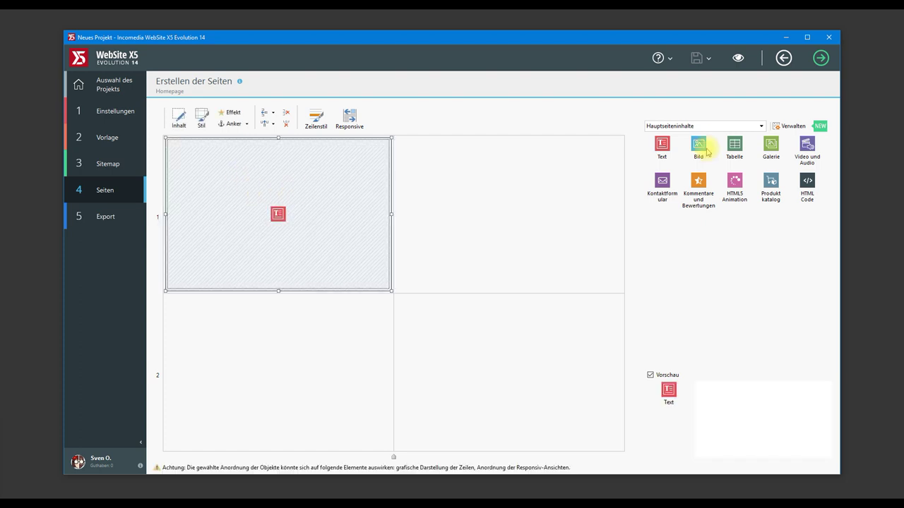
drag(702, 140, 514, 204)
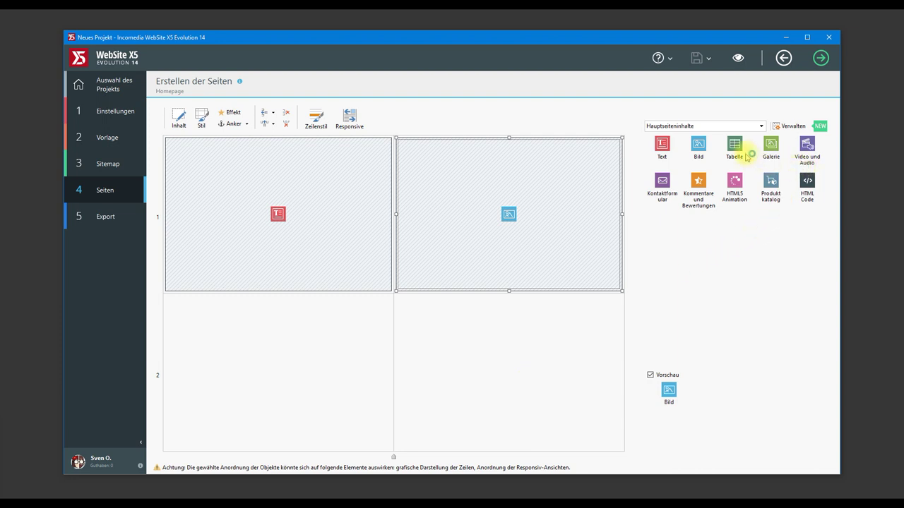
drag(735, 150, 387, 368)
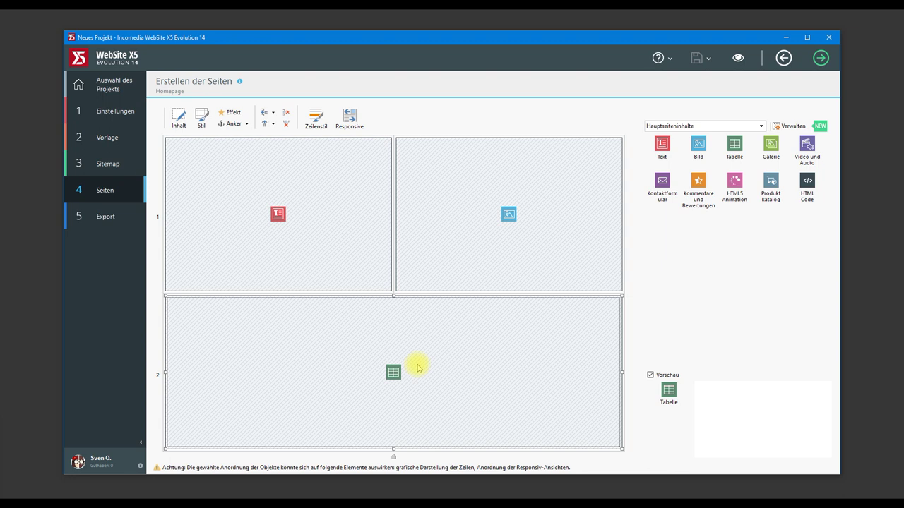
Step: Open the Text object and enter the bold greeting "Herzlich willkommen auf meiner Seite!"
click(257, 200)
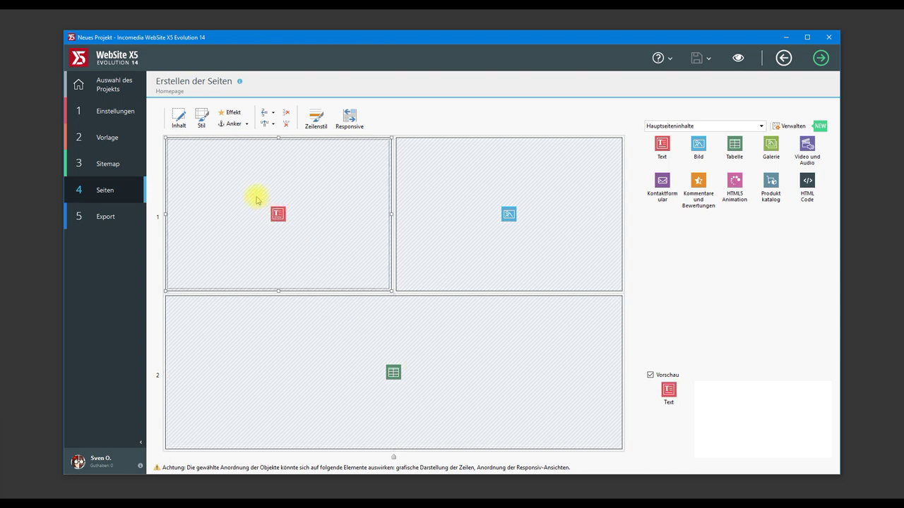
double_click(321, 211)
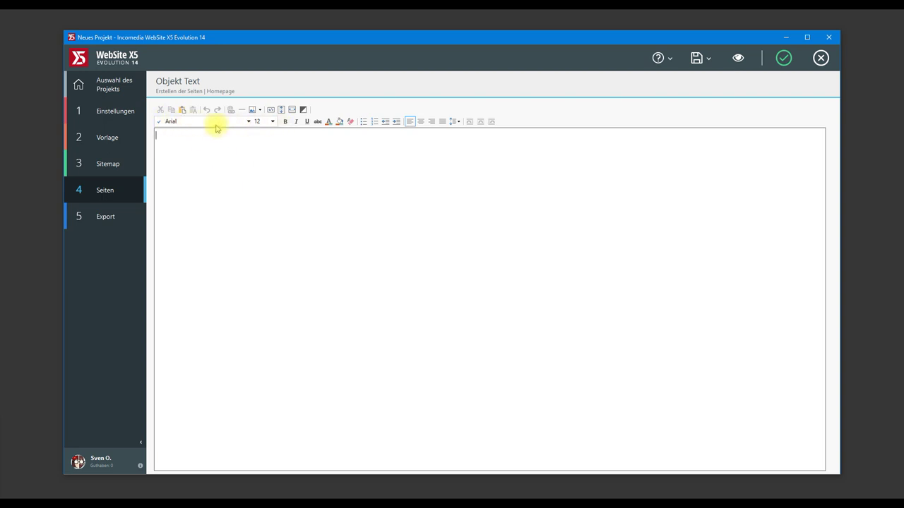
text(Herzlich willkommen auf meiner Seite!)
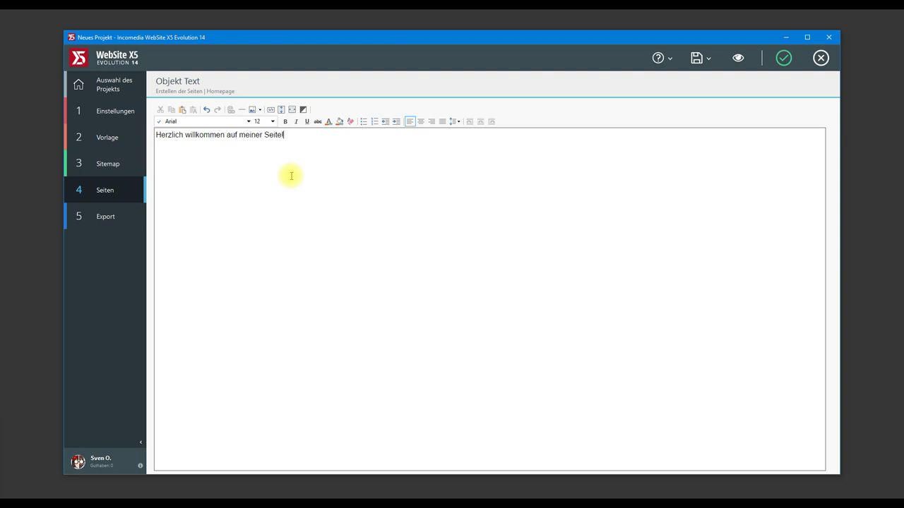
key(ctrl+a)
click(286, 121)
click(317, 139)
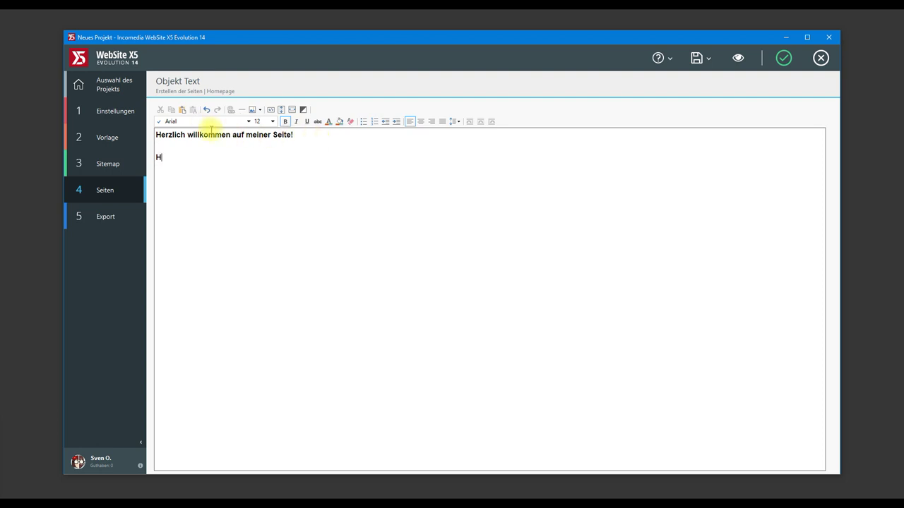
Step: Try to turn off bold and change the font size for a new line below the greeting
key(BackSpace)
key(BackSpace)
key(BackSpace)
click(286, 122)
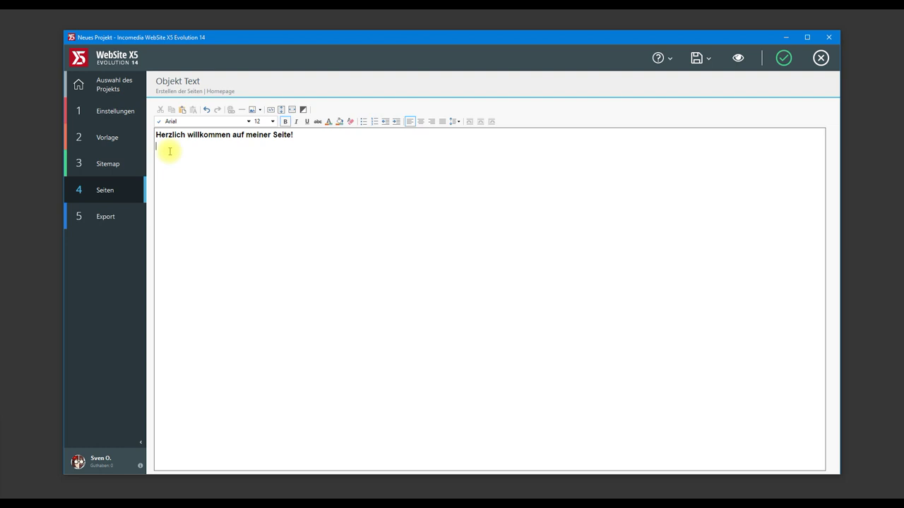
text(w)
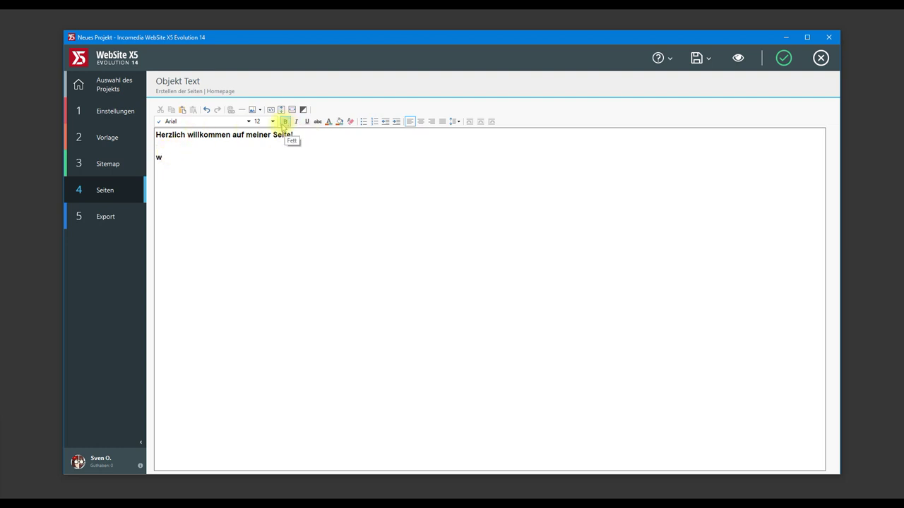
key(BackSpace)
key(shift+Home)
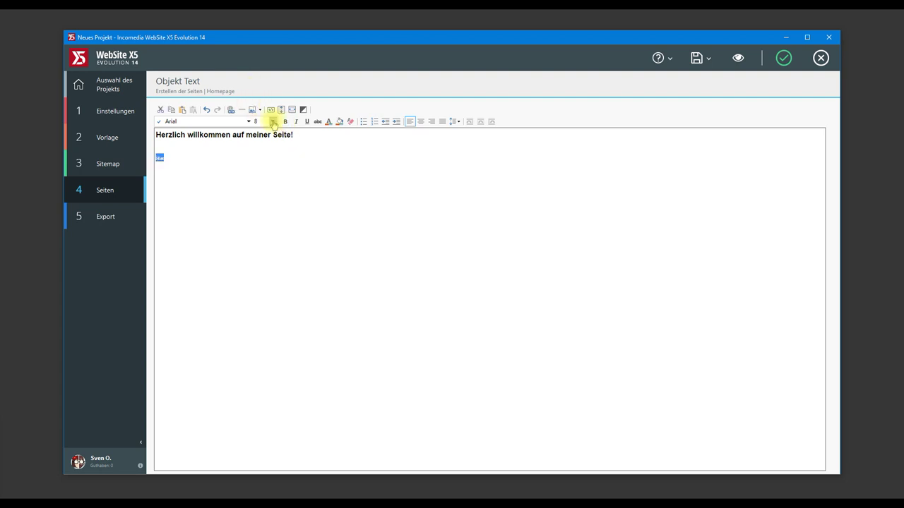
click(273, 121)
click(260, 166)
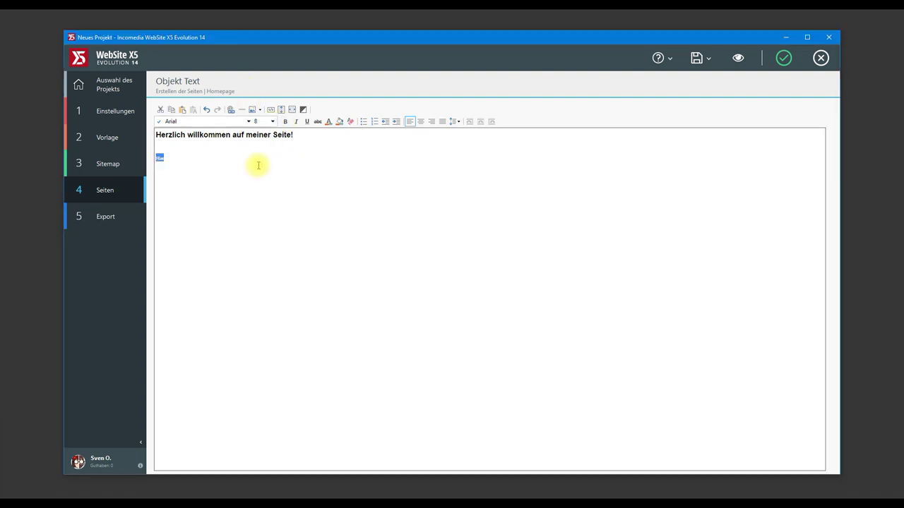
Step: Try to remove the line breaks after the greeting and continue with test characters without bold
click(327, 135)
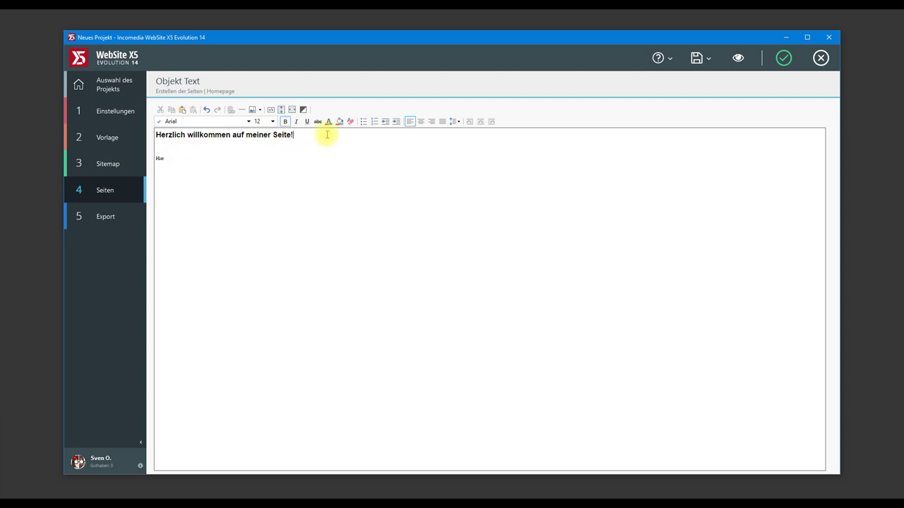
key(Delete)
key(Delete)
click(285, 122)
text(sdfsfd)
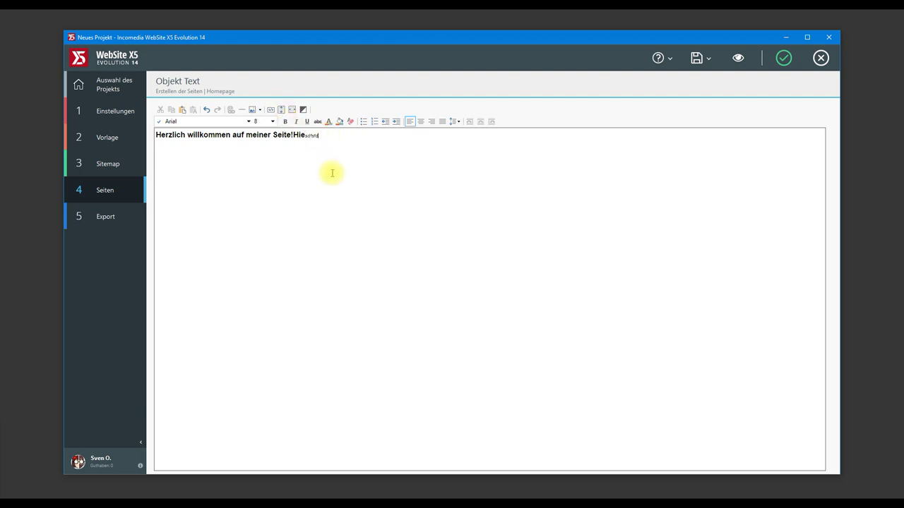
key(BackSpace)
key(BackSpace)
click(286, 122)
text(ddd)
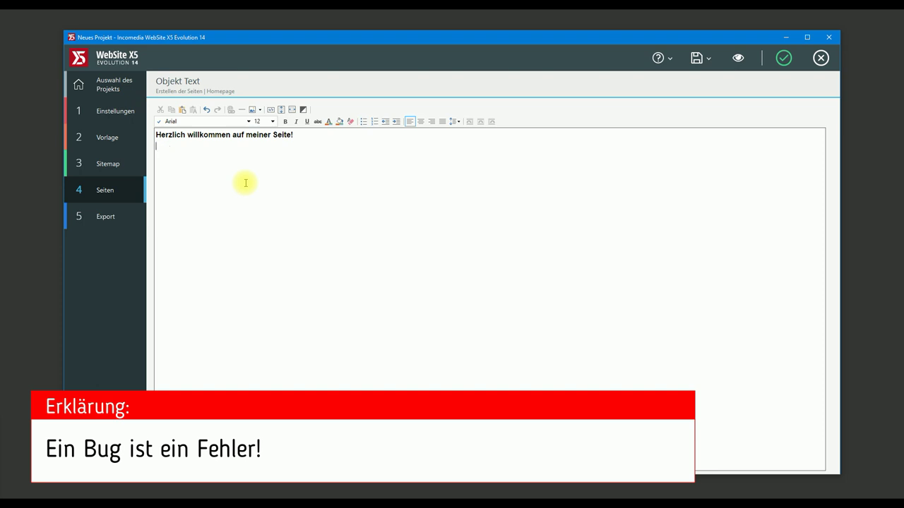
Step: Accept and reopen the Text object, add the non-bold line "Hier stellt sich Balu vor." below the greeting, and accept the text
click(791, 61)
click(315, 208)
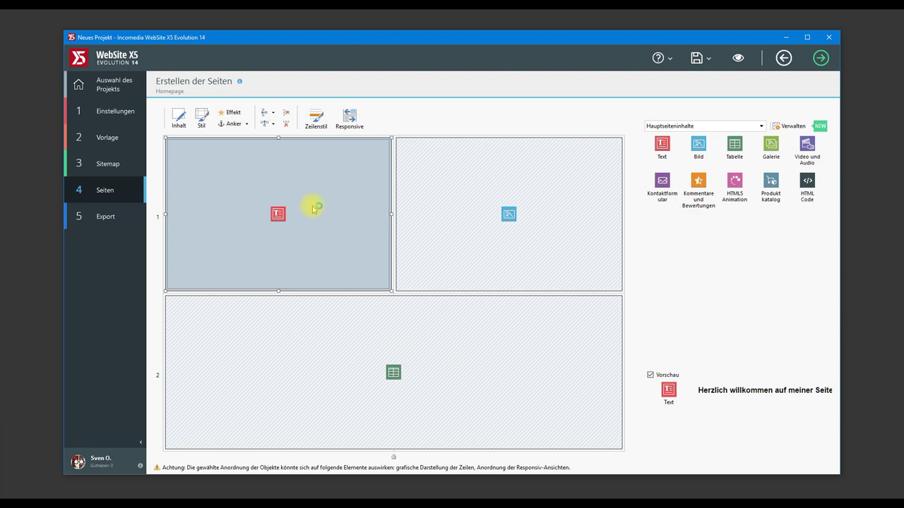
double_click(315, 209)
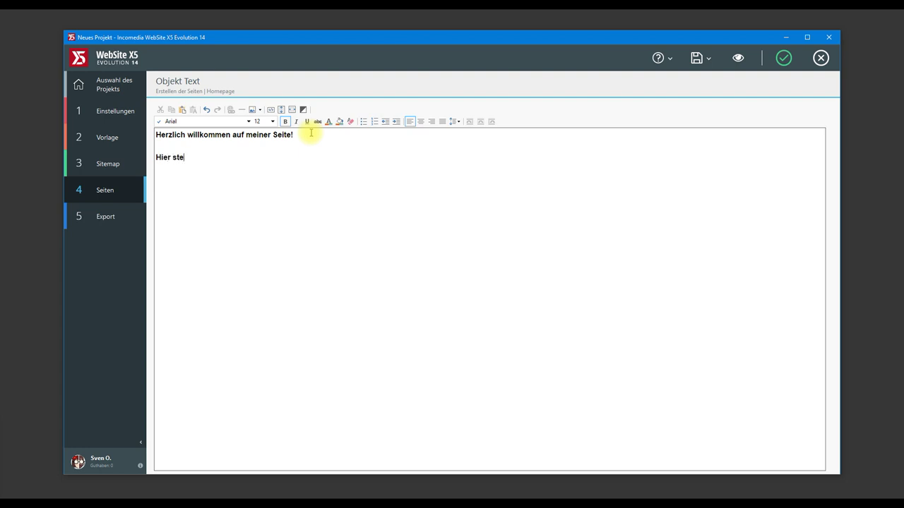
text(Hier stellt sich Balu vor)
key(shift+Home)
click(287, 124)
click(254, 161)
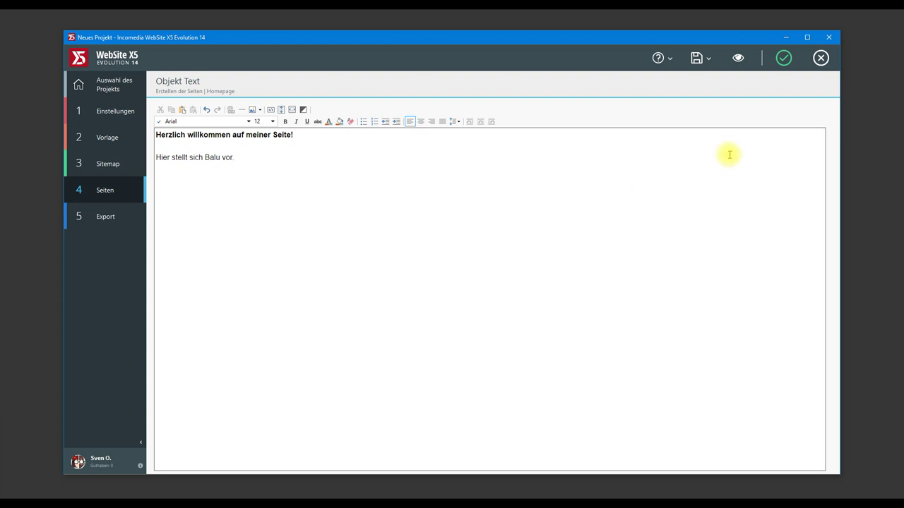
click(784, 57)
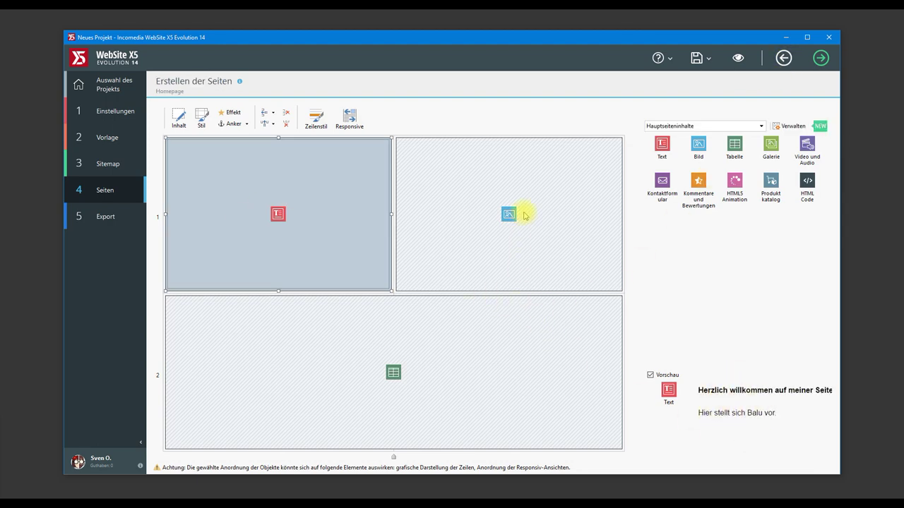
Step: Open the Bild object and view the online library's images for "hund", closing the library without choosing one
click(524, 215)
double_click(525, 215)
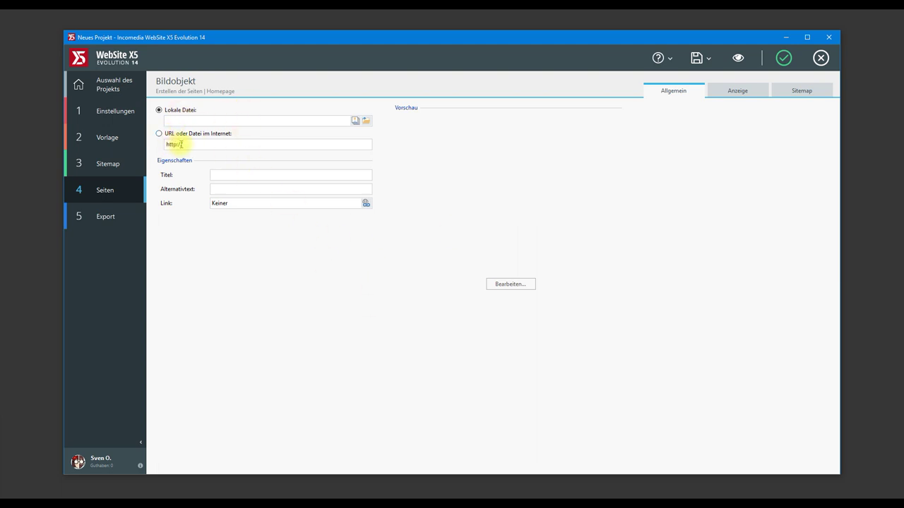
click(356, 122)
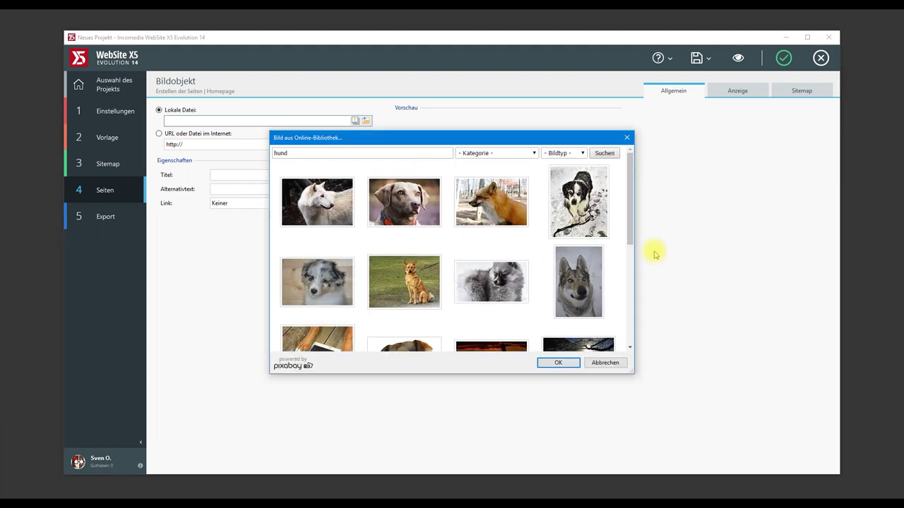
mouse_move(634, 197)
mouse_down()
mouse_move(632, 188)
mouse_move(634, 250)
mouse_move(632, 179)
mouse_up()
click(626, 138)
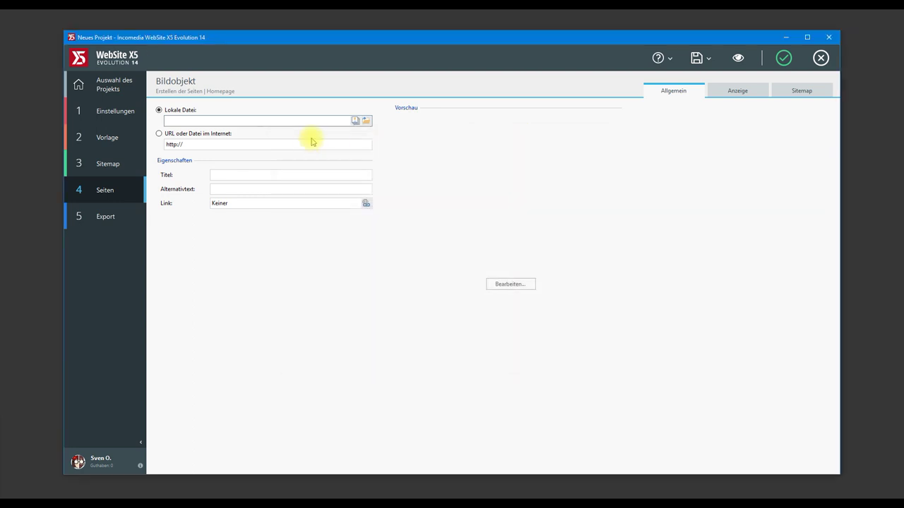
Step: Load the local file IMG_0449.jpg into the image object and set both its title and alternative text to Balu
click(366, 121)
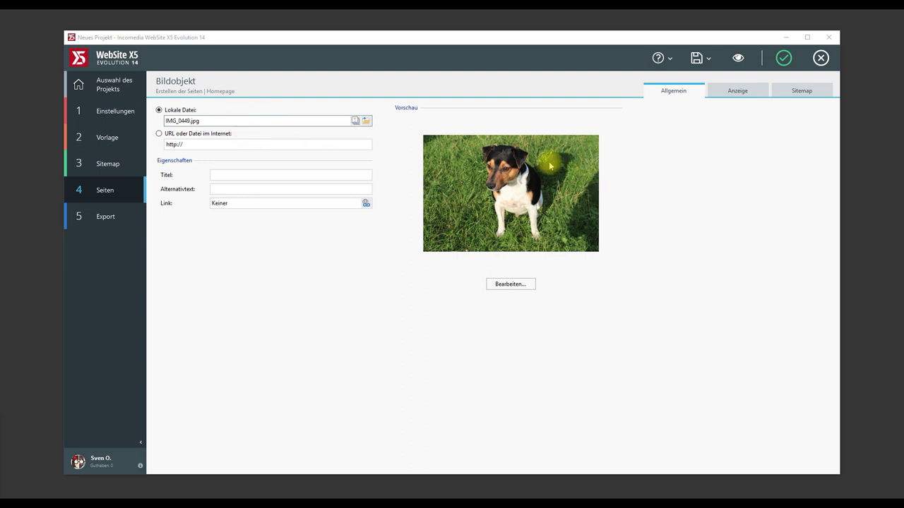
click(230, 174)
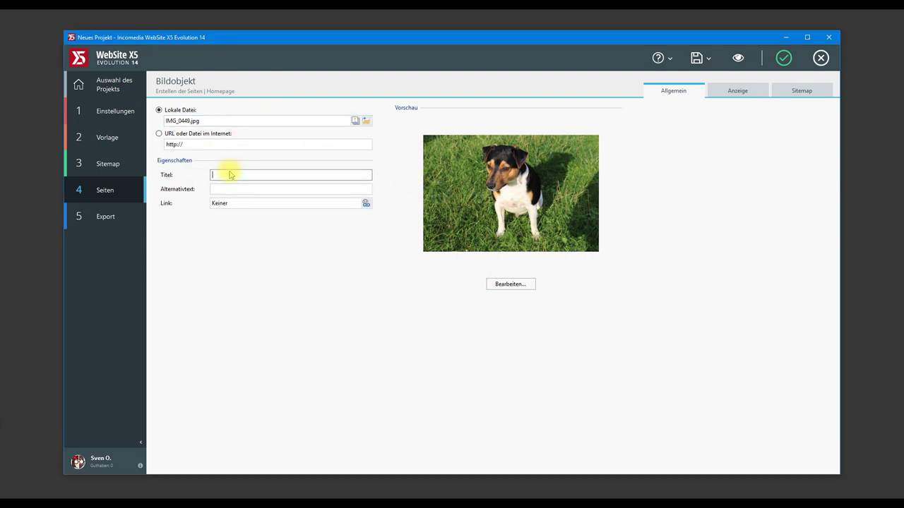
text(Balu)
key(Tab)
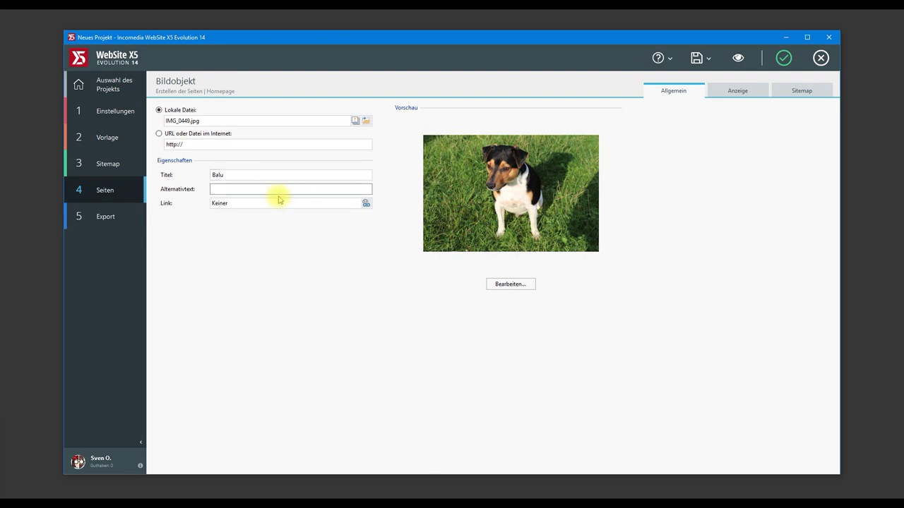
text(Balu)
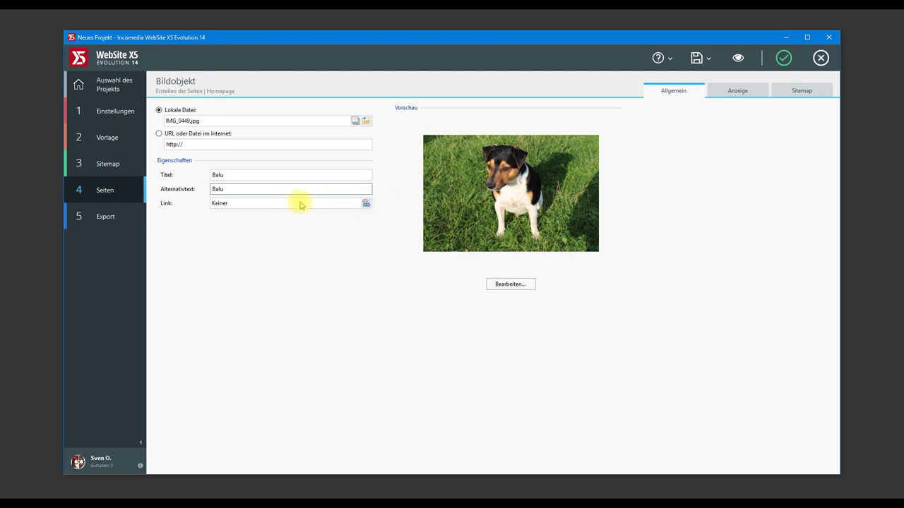
Step: Open the Balu picture in the graphics editor and try the Sepia filter, leaving it switched off
click(514, 288)
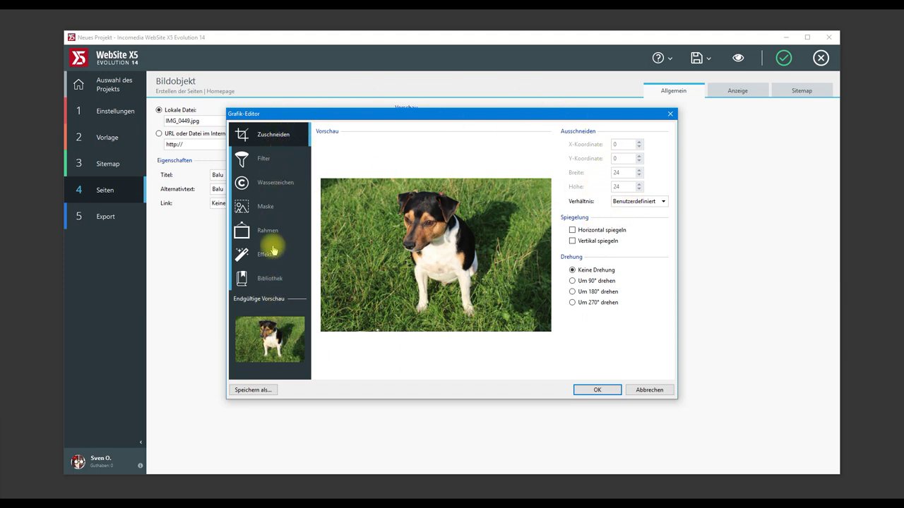
click(265, 160)
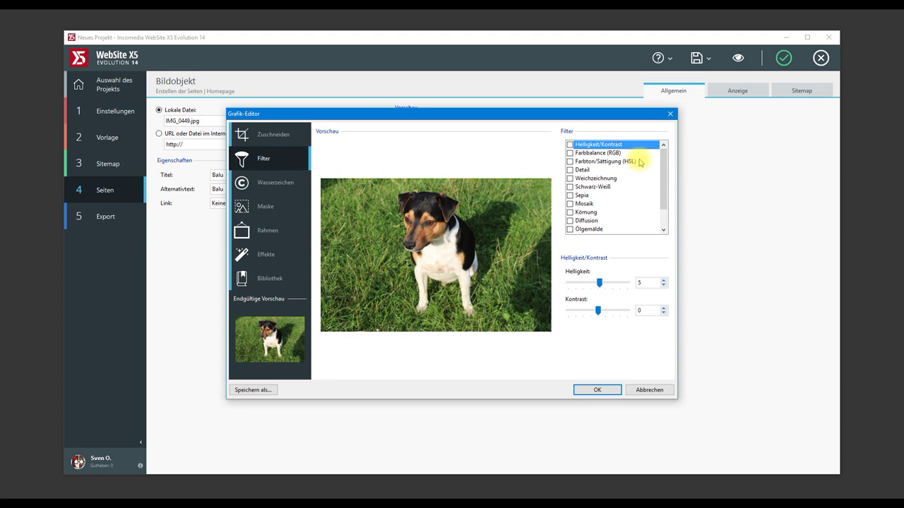
click(583, 179)
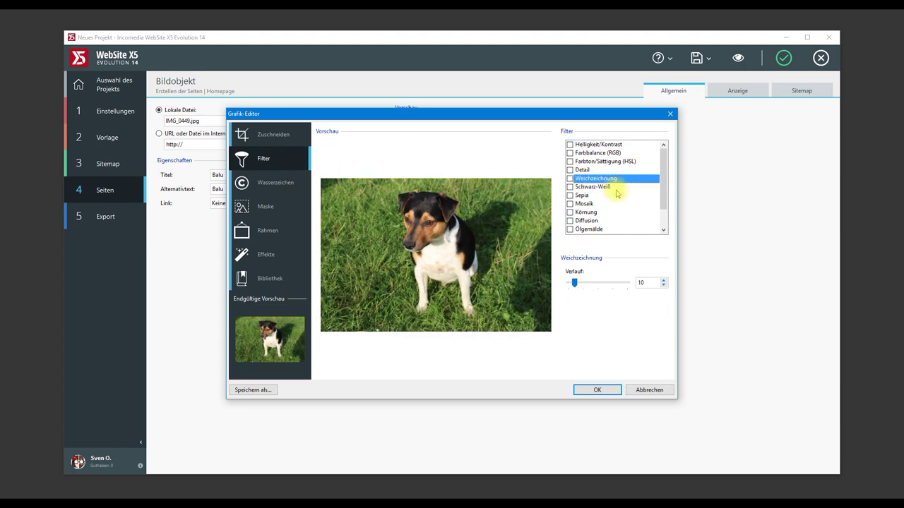
click(572, 196)
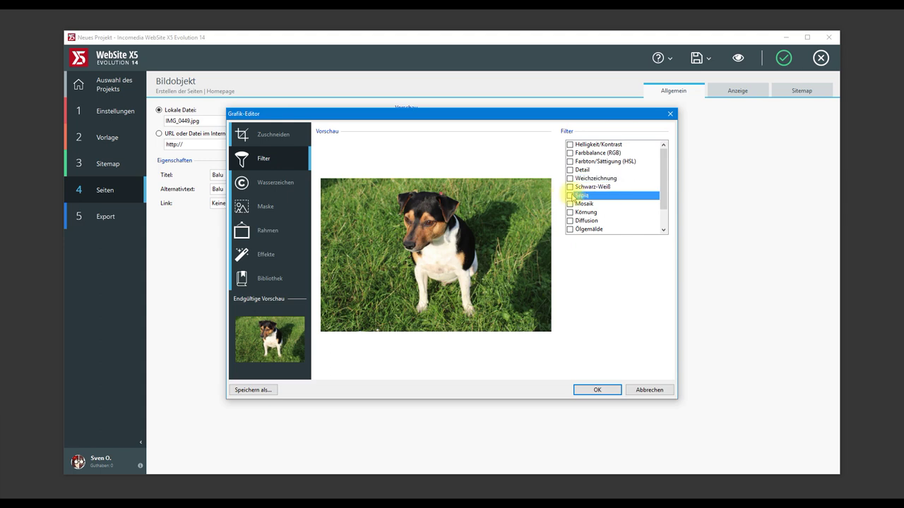
click(570, 196)
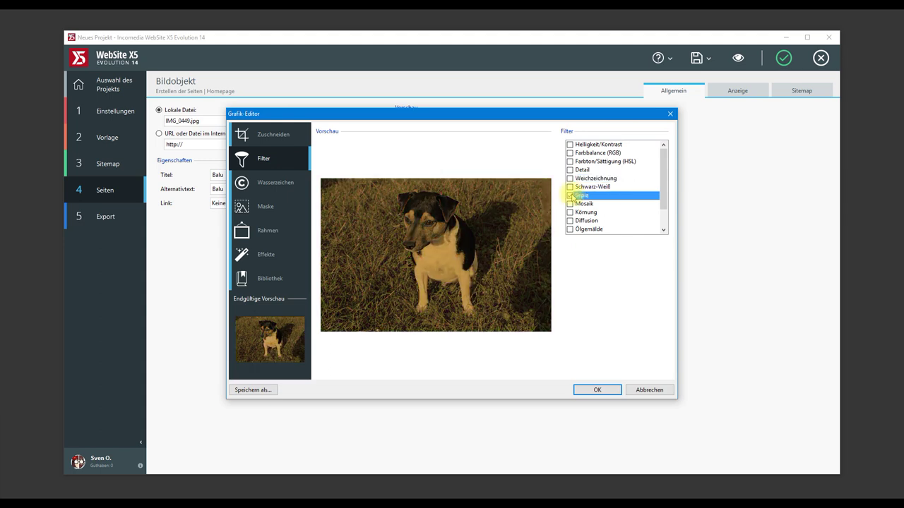
click(570, 195)
Step: Try out several watermark designs and apply the large centred "Copyright" text watermark from row 2 to the picture
click(260, 182)
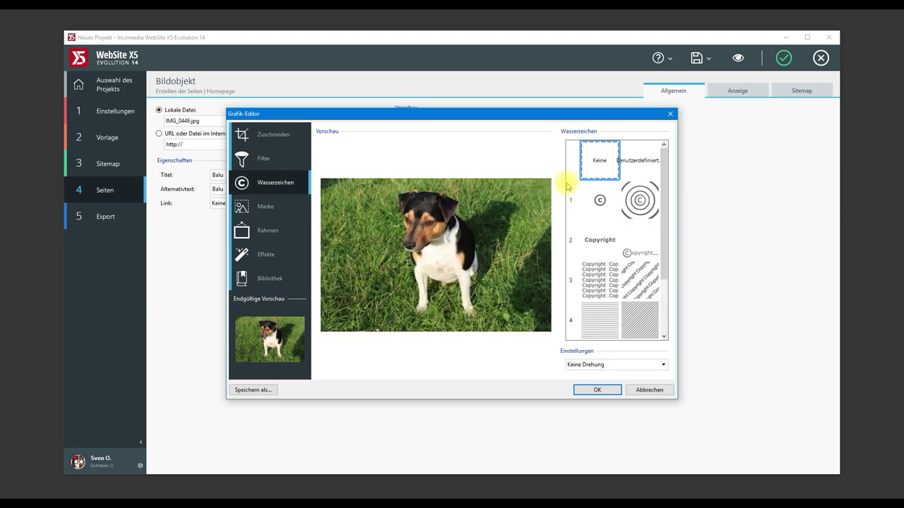
drag(661, 195, 670, 219)
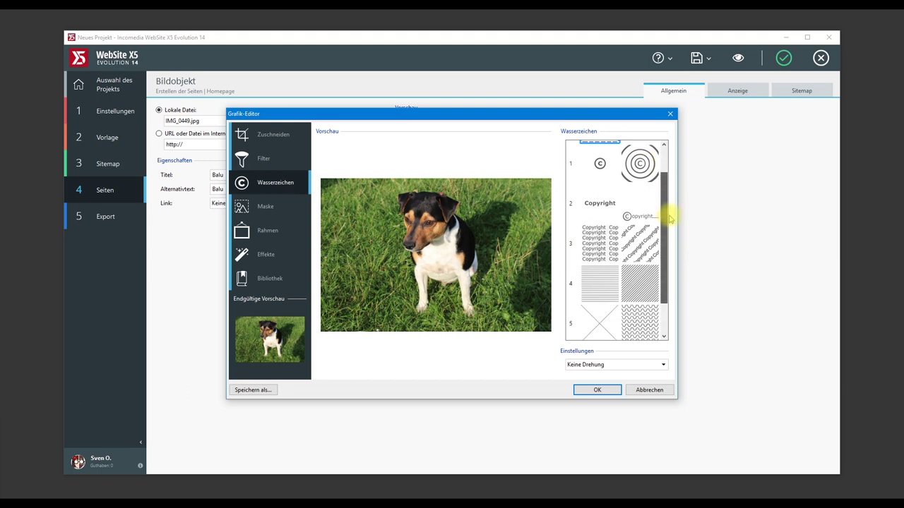
click(598, 210)
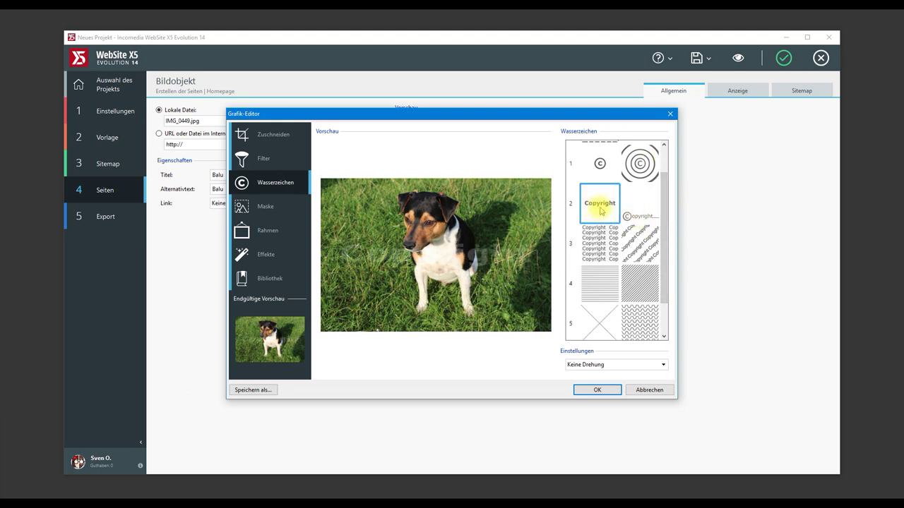
click(633, 213)
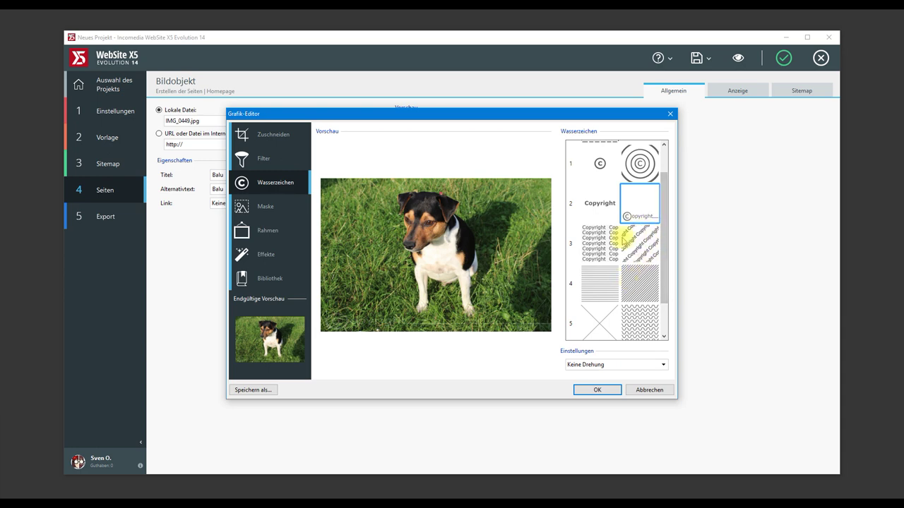
click(664, 335)
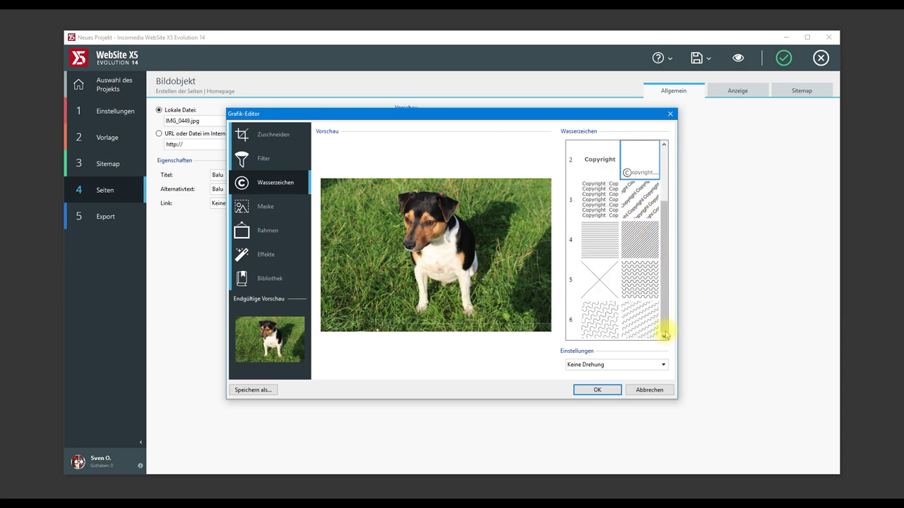
click(664, 145)
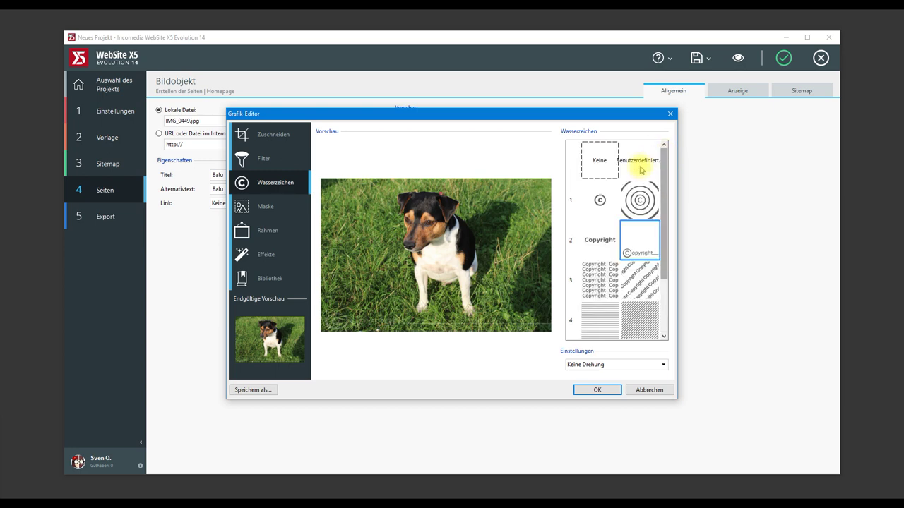
click(601, 201)
click(635, 209)
click(592, 242)
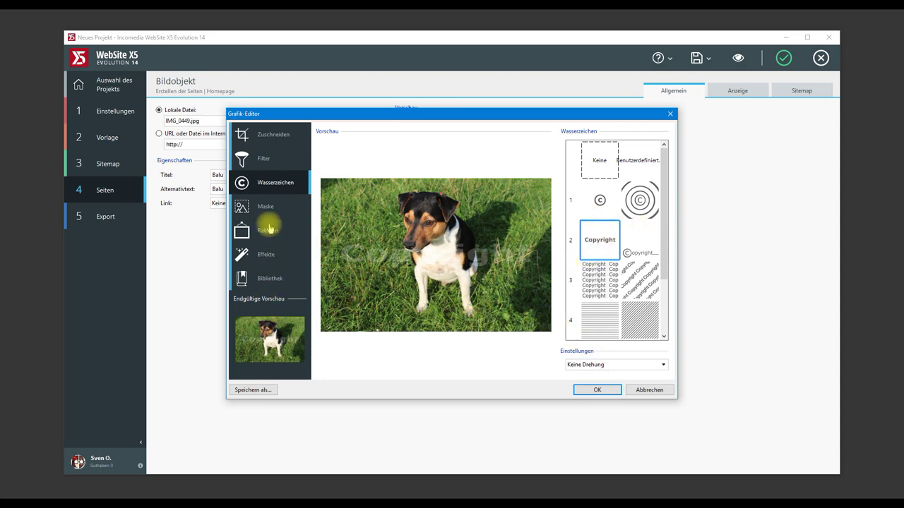
Step: Try out several frames and apply the row 1 frame with adhesive tape on two opposite corners of the picture
click(263, 209)
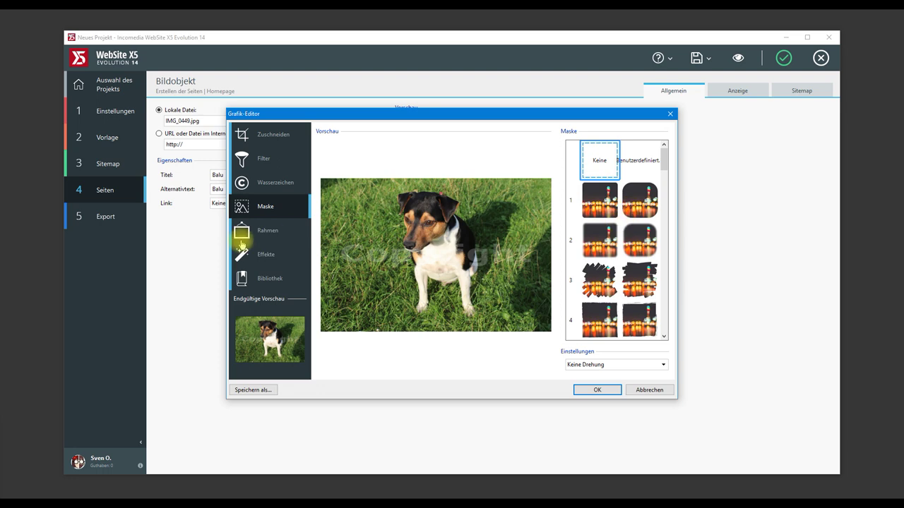
click(282, 240)
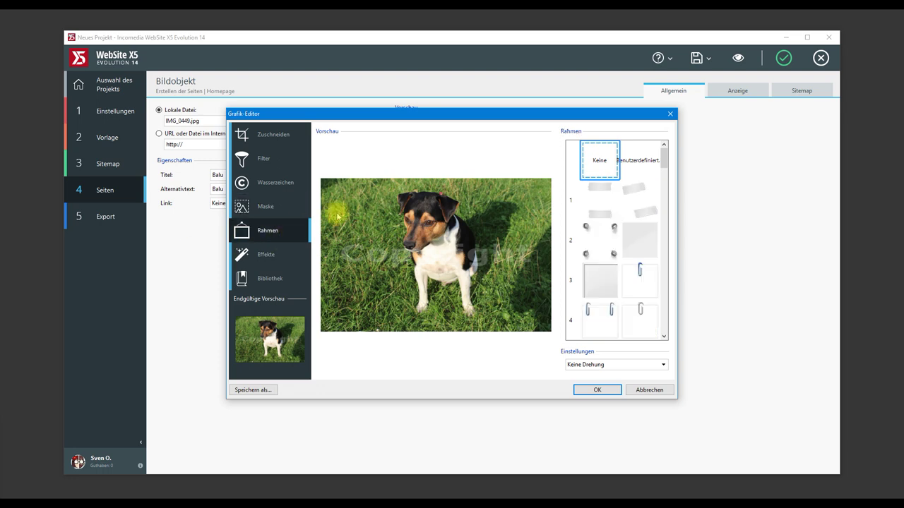
click(605, 201)
click(642, 196)
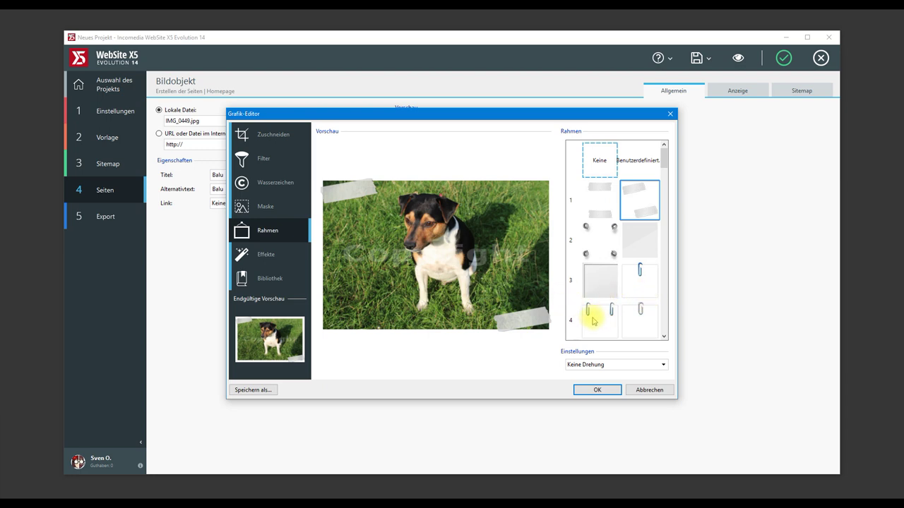
click(599, 321)
click(638, 281)
click(601, 286)
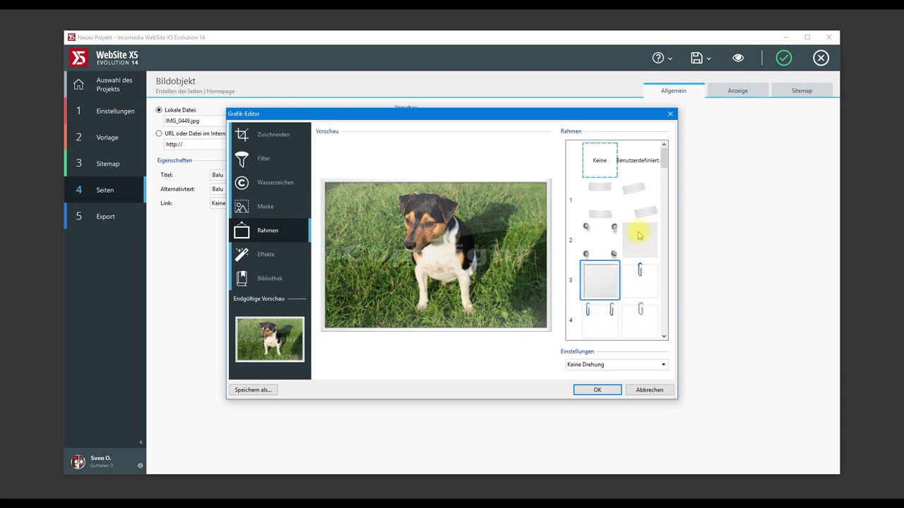
click(602, 230)
click(643, 206)
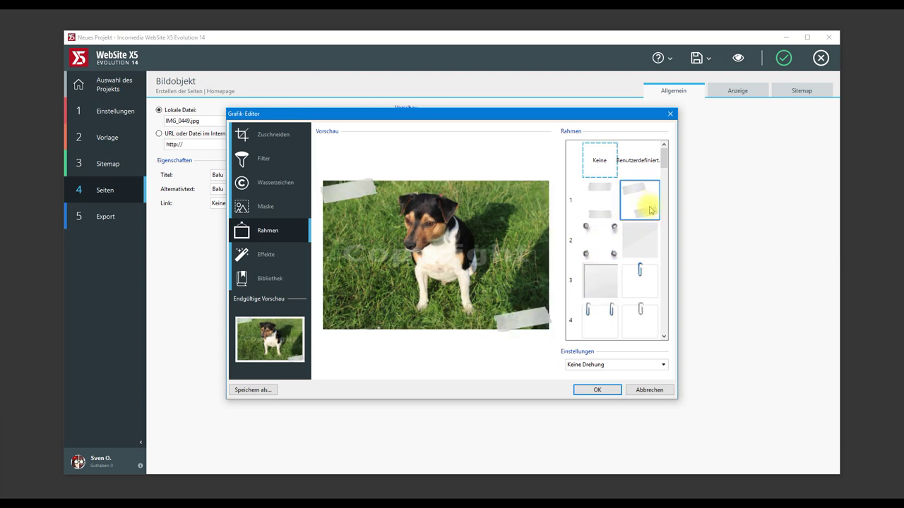
scroll(666, 188, down, 3)
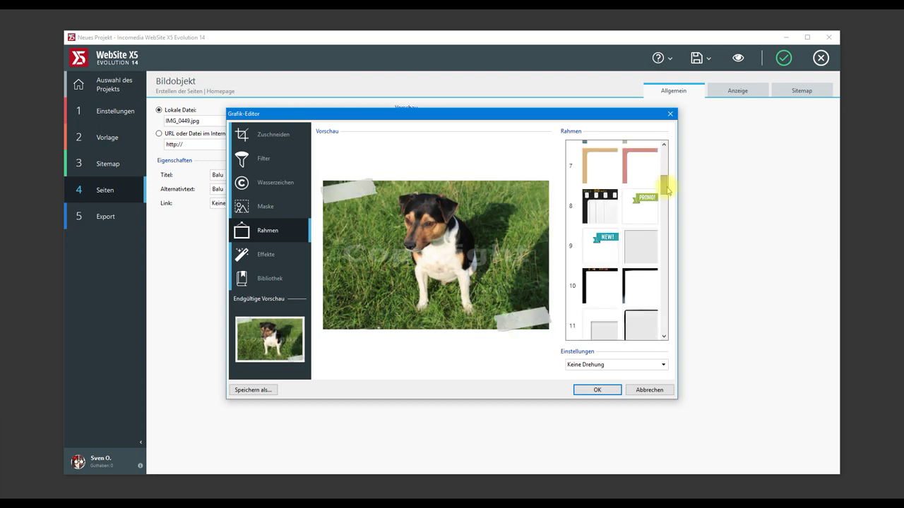
drag(665, 191, 667, 329)
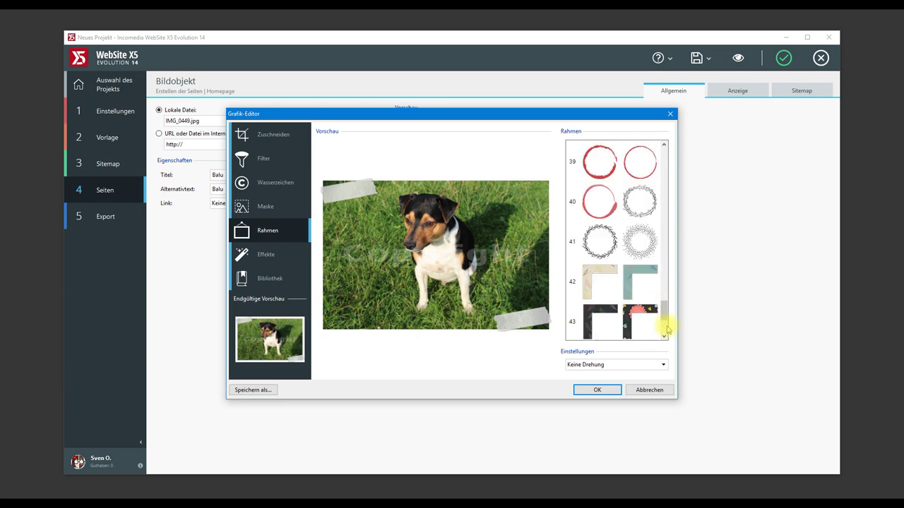
Step: Try the Spiegelung and Welle effects on the picture, switching each one off again
click(265, 256)
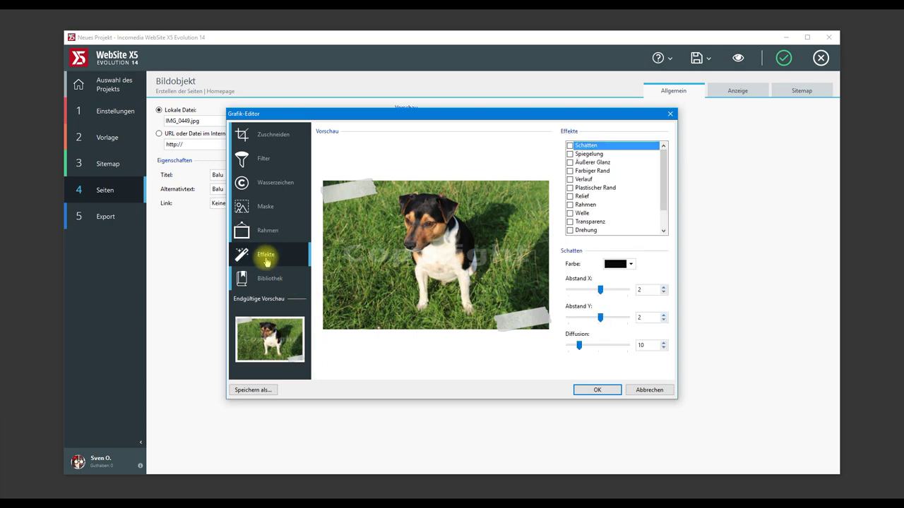
click(586, 154)
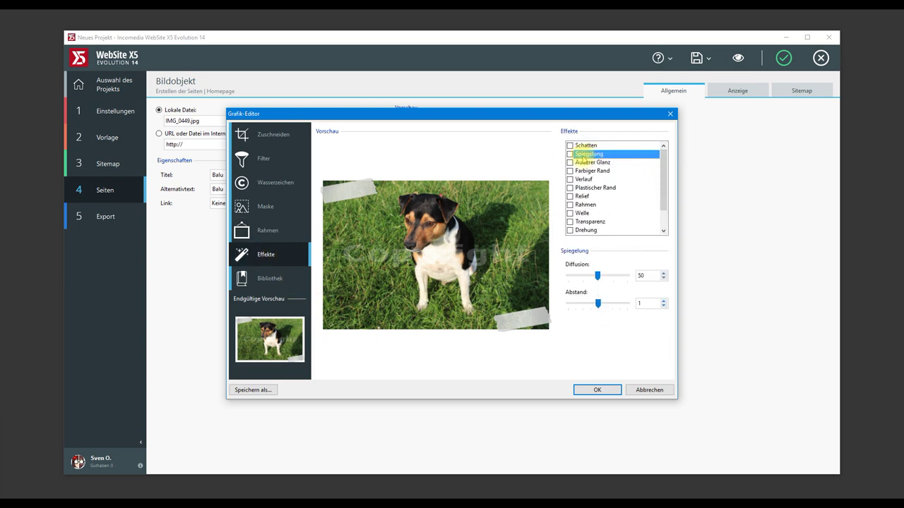
click(570, 154)
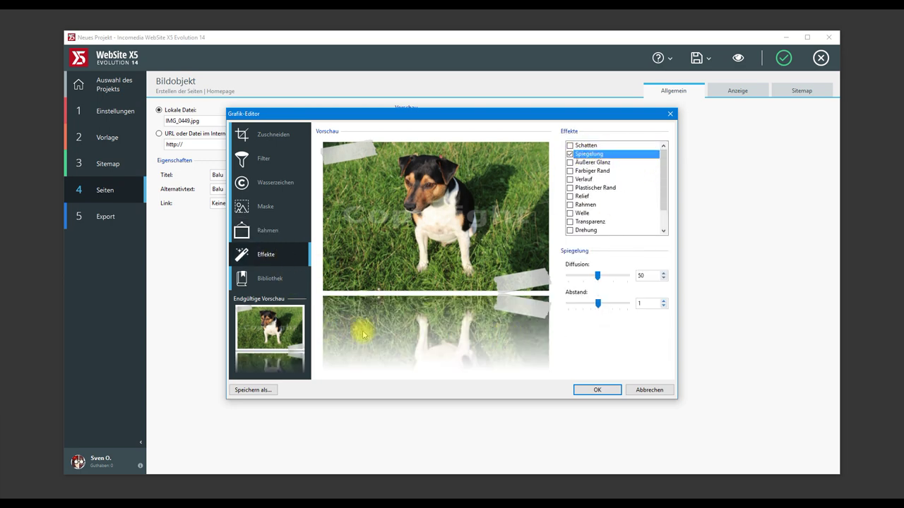
click(570, 154)
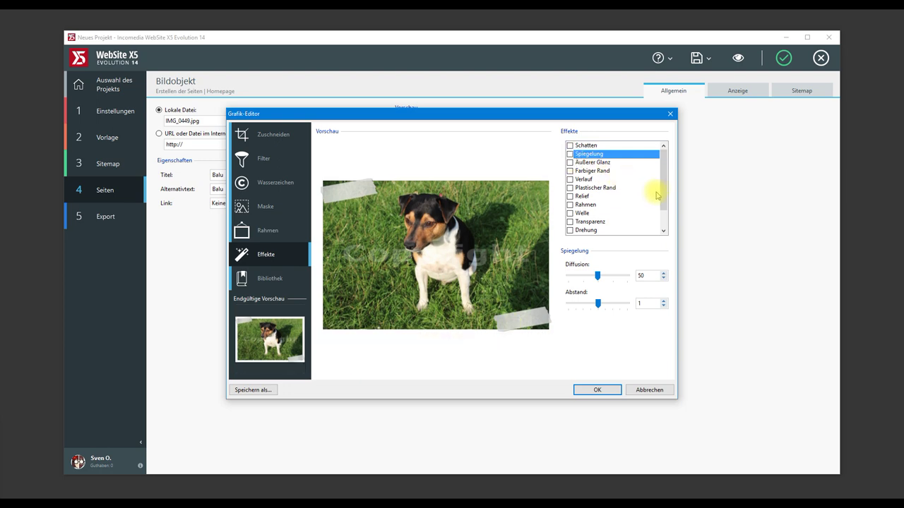
scroll(592, 197, down, 1)
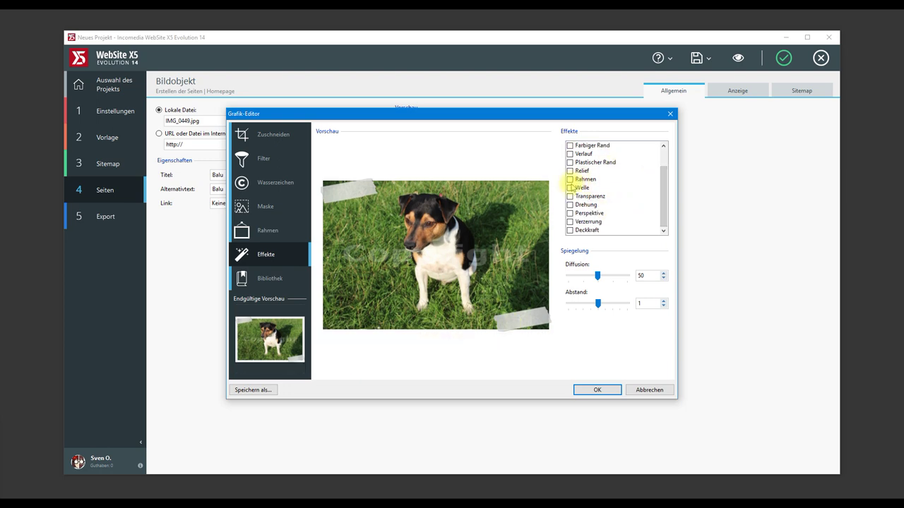
click(581, 188)
click(570, 188)
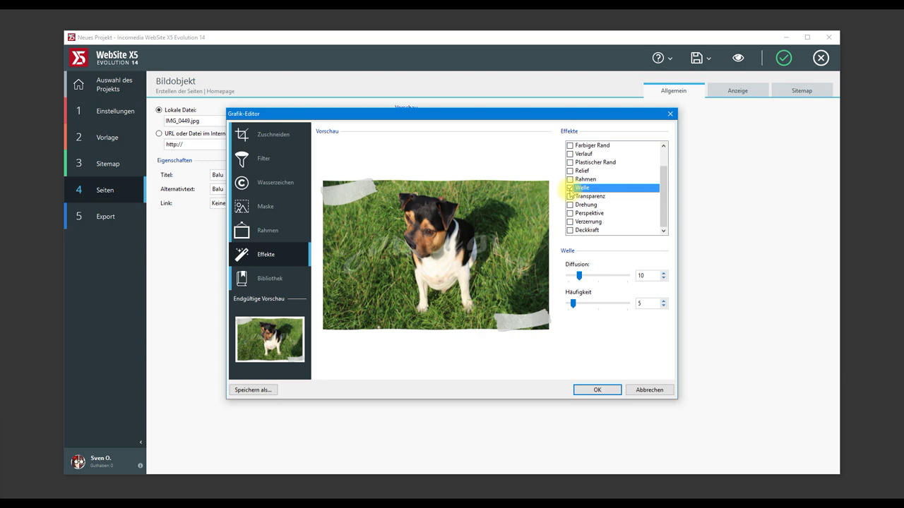
click(570, 188)
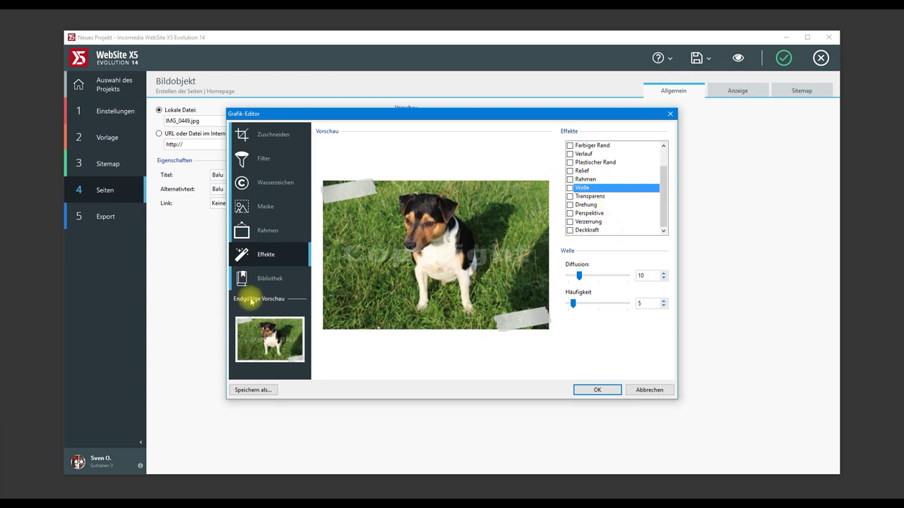
Step: View the editor's library of preset styles without choosing one and accept the picture edits
click(291, 278)
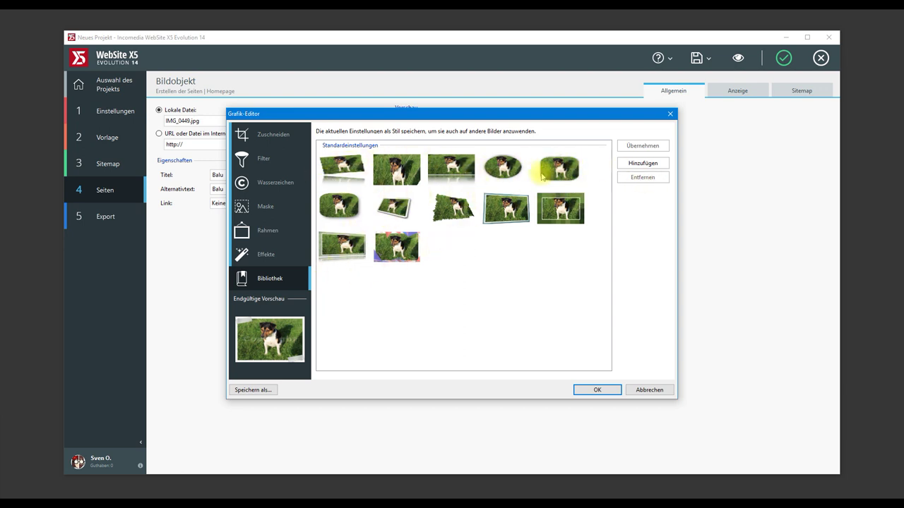
click(256, 256)
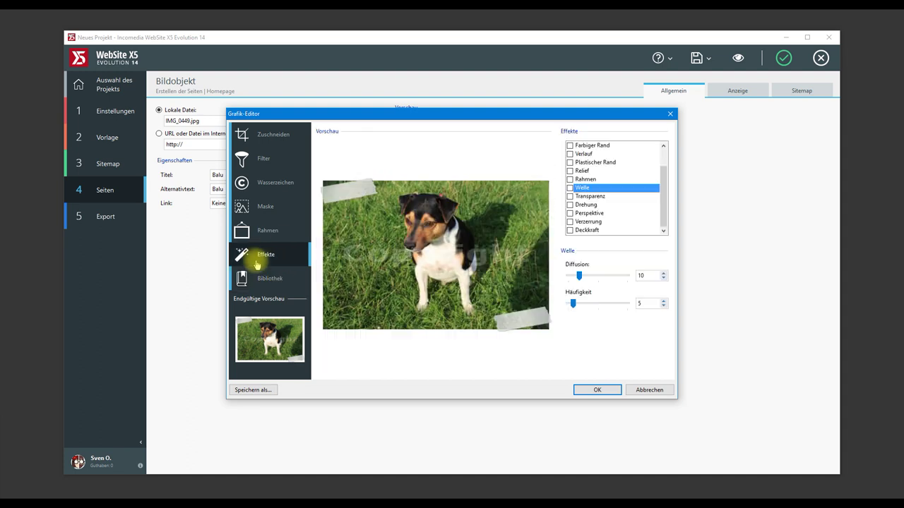
click(596, 391)
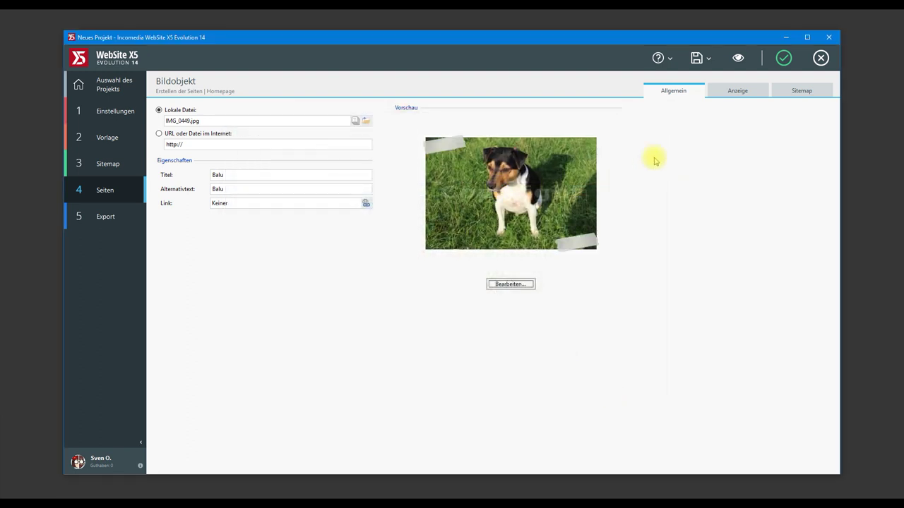
Step: Examine the image object's display settings, available mouse-over effects and sitemap options
click(759, 96)
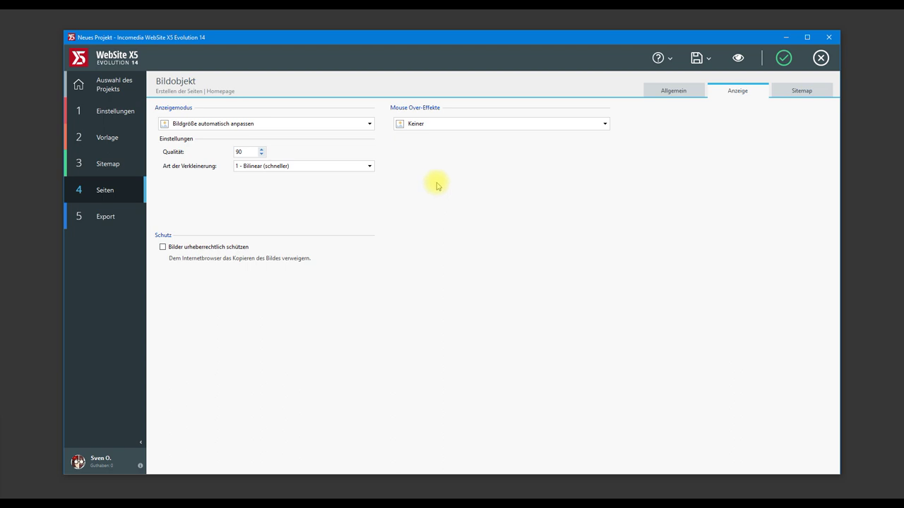
click(603, 124)
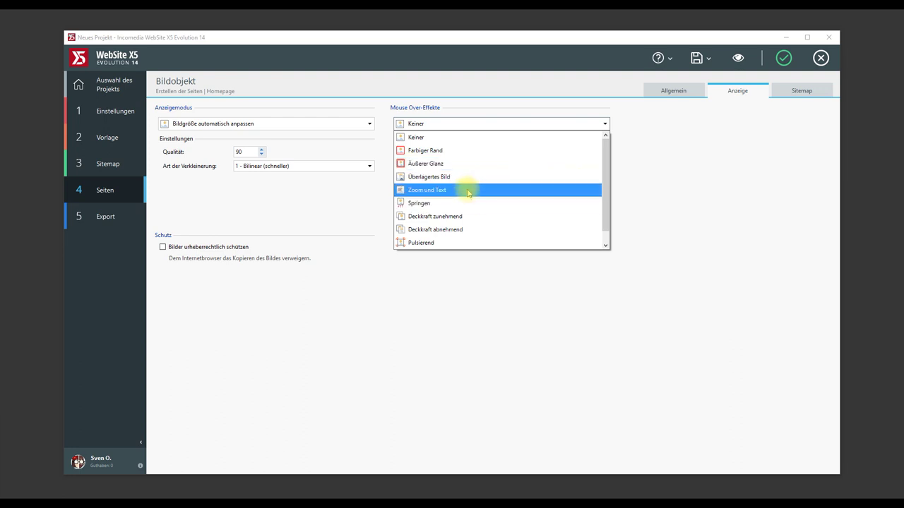
click(726, 161)
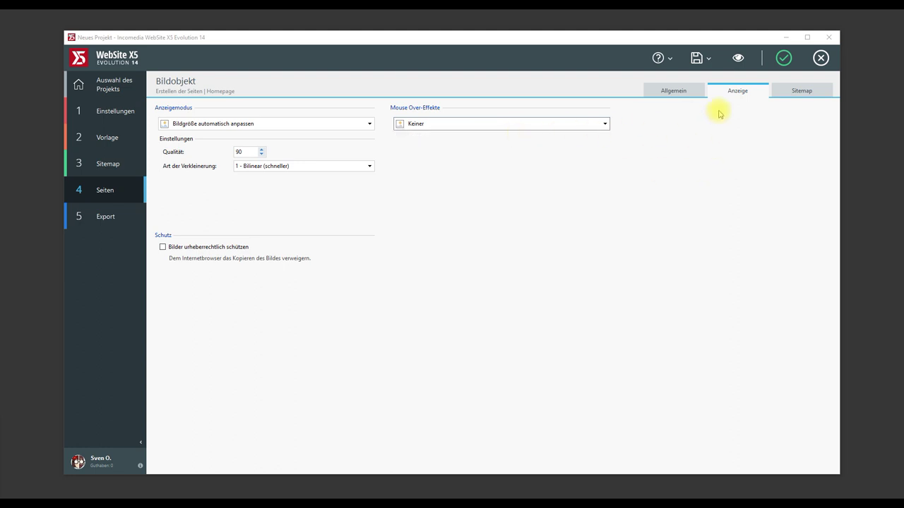
click(802, 91)
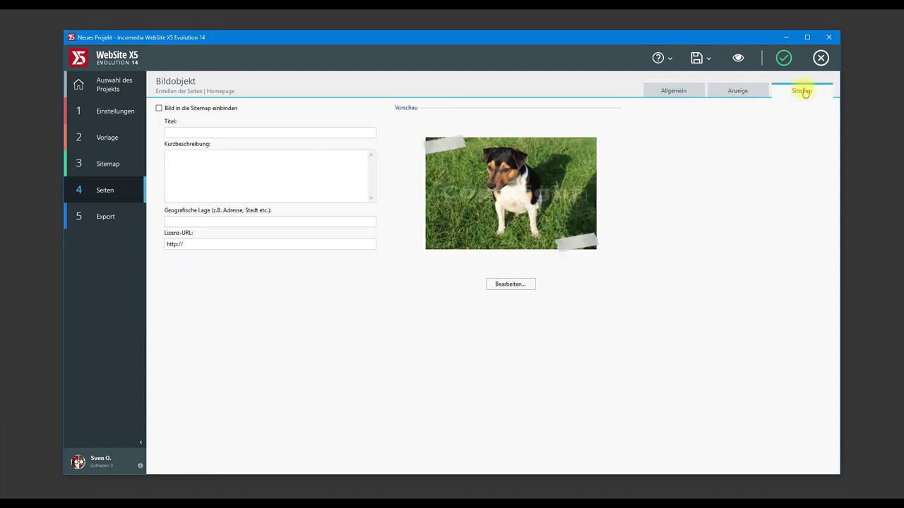
Step: Accept the image object and open the website preview of the Homepage
click(681, 90)
click(784, 58)
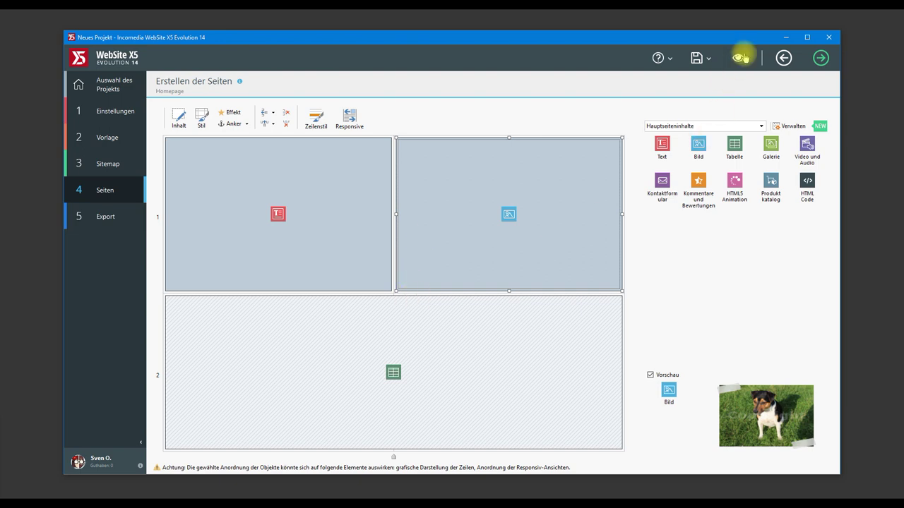
click(739, 62)
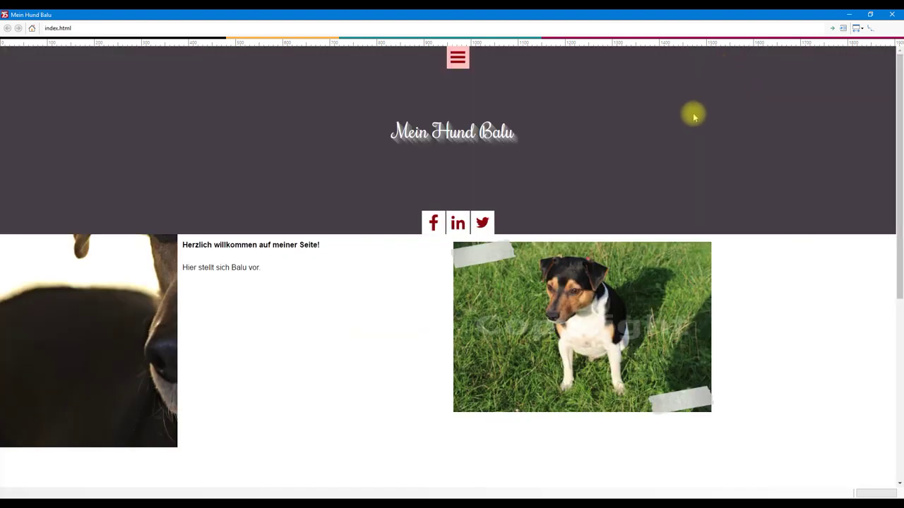
Step: Review the Homepage preview from the header through the text and dog picture down to the footer
scroll(692, 121, down, 2)
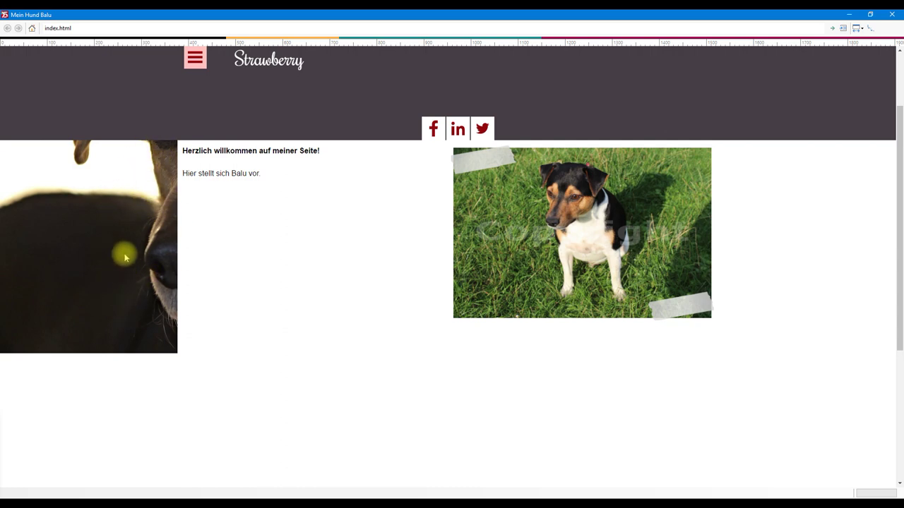
scroll(266, 294, up, 2)
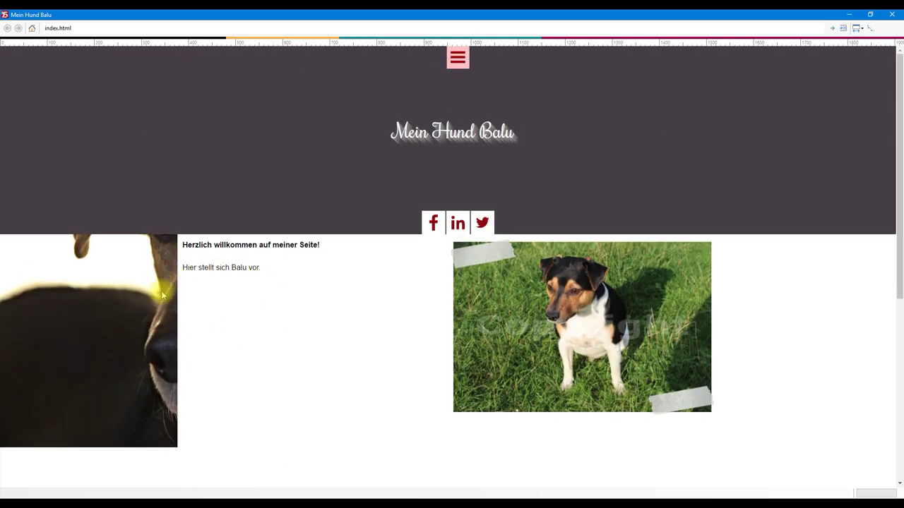
scroll(496, 84, down, 3)
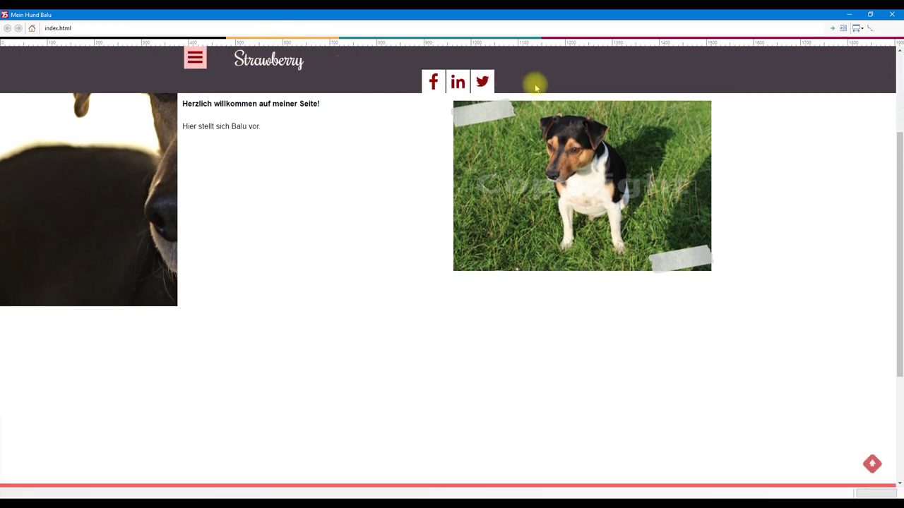
scroll(408, 271, up, 3)
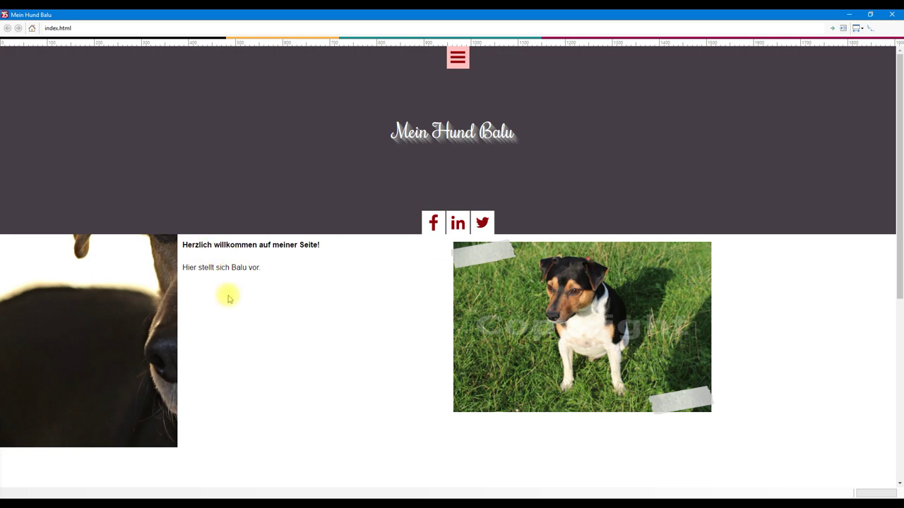
scroll(391, 323, down, 5)
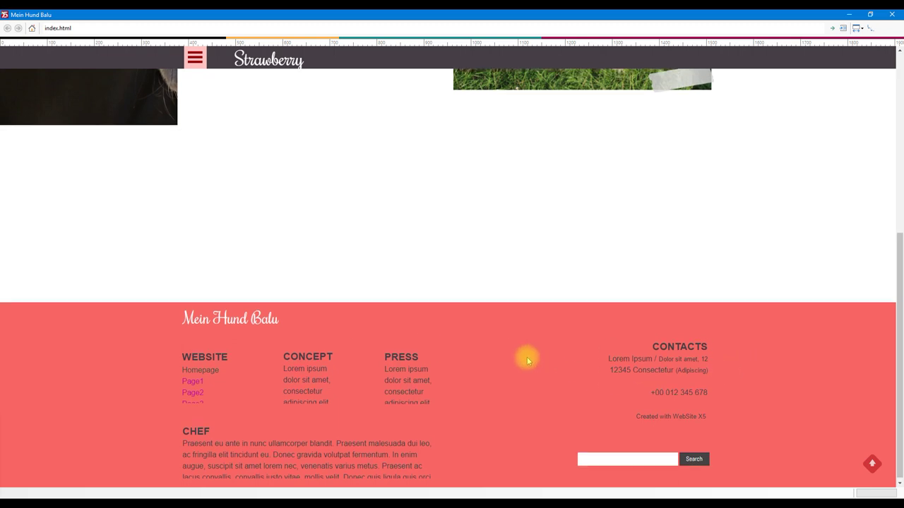
scroll(529, 364, up, 15)
Step: Check the page entries in the preview's navigation menu and close the preview
click(455, 59)
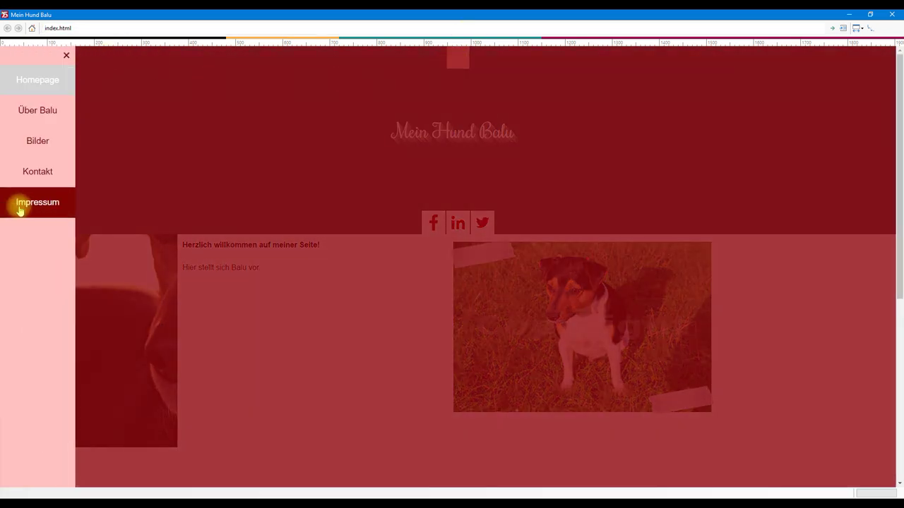
click(66, 57)
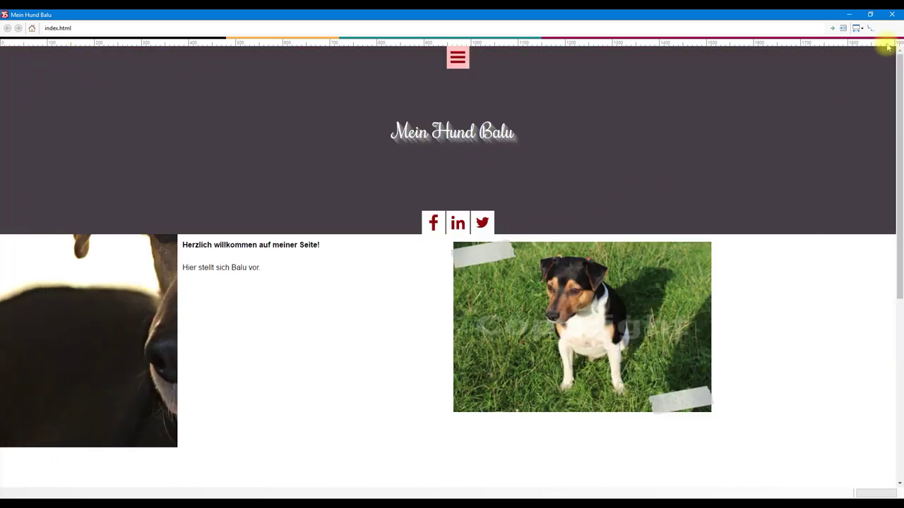
click(891, 14)
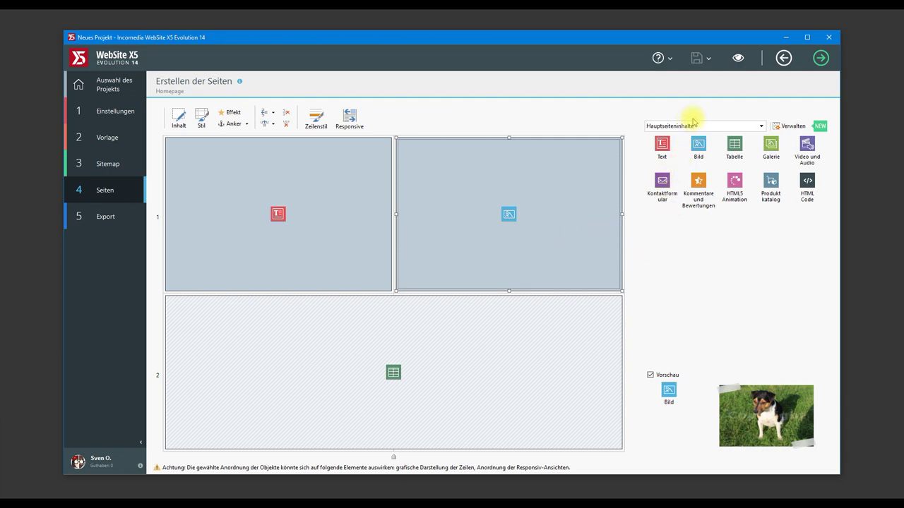
Step: Browse the available page objects by category, viewing the Icons and Translator categories
click(762, 126)
click(762, 125)
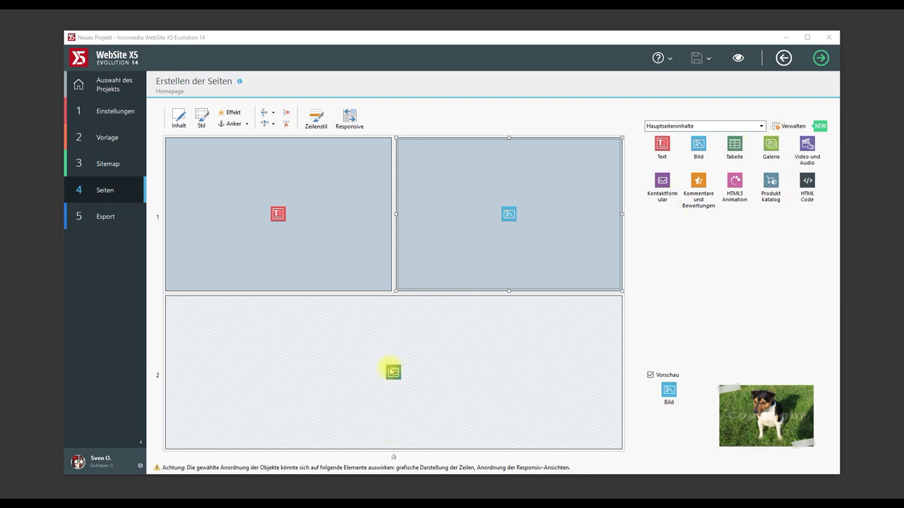
click(759, 125)
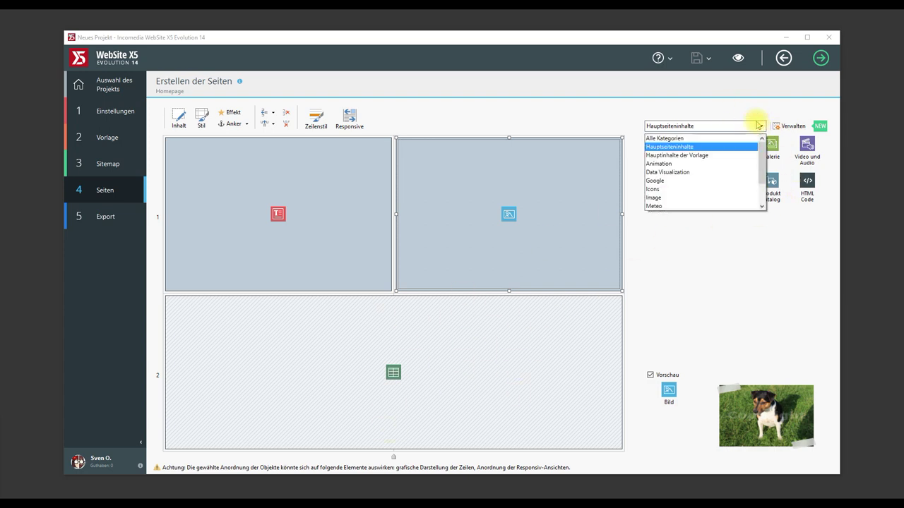
scroll(666, 178, down, 1)
click(665, 157)
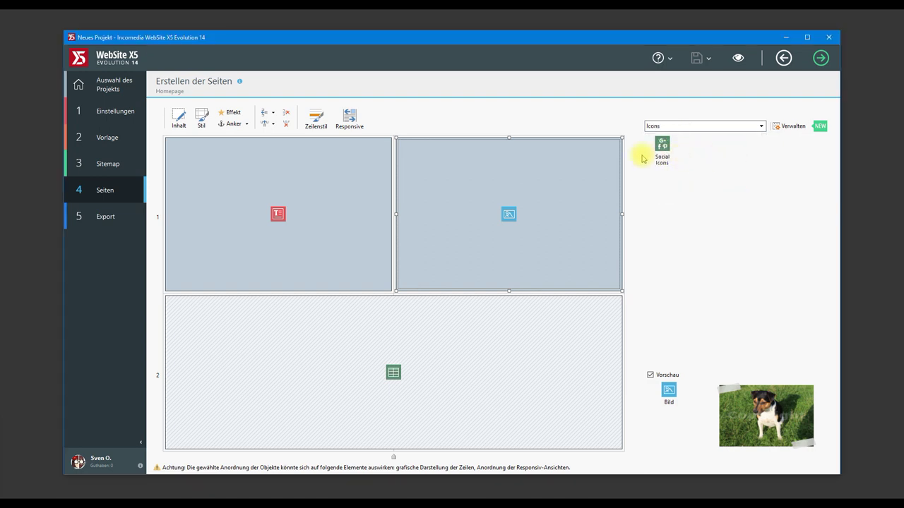
click(716, 126)
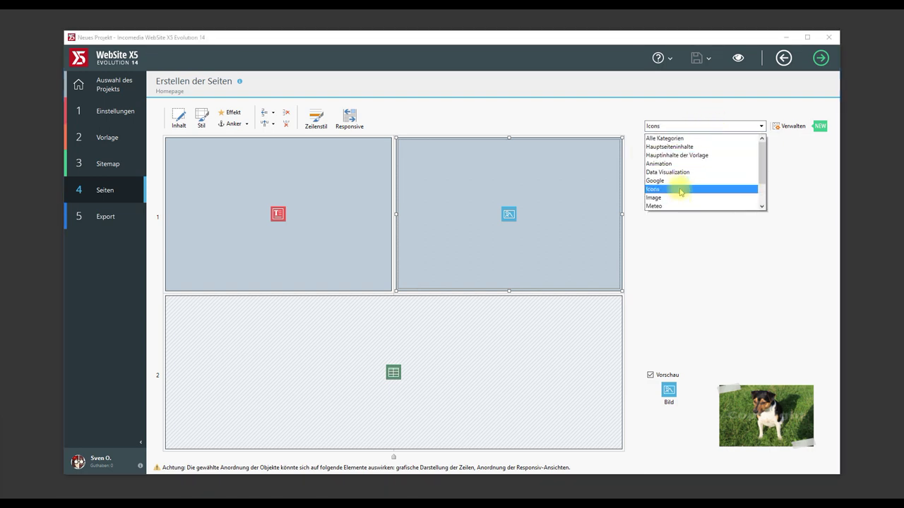
scroll(683, 195, down, 2)
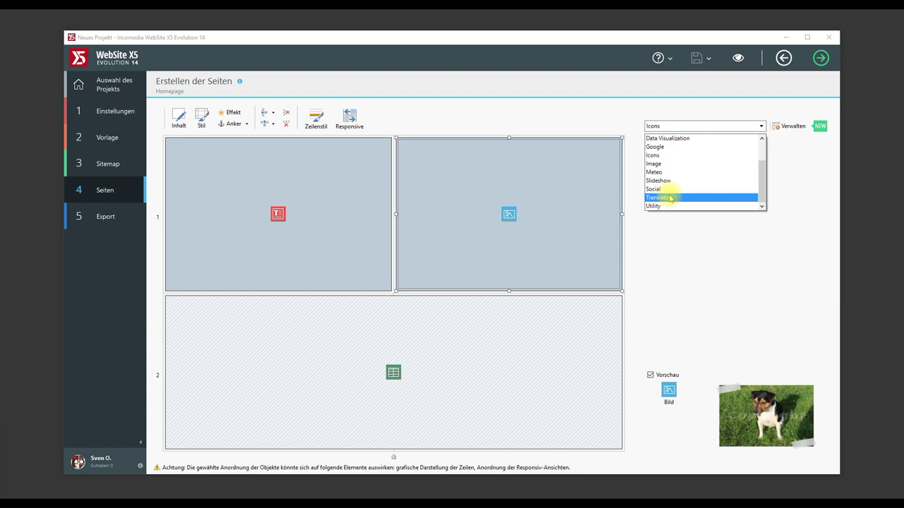
click(671, 197)
click(696, 127)
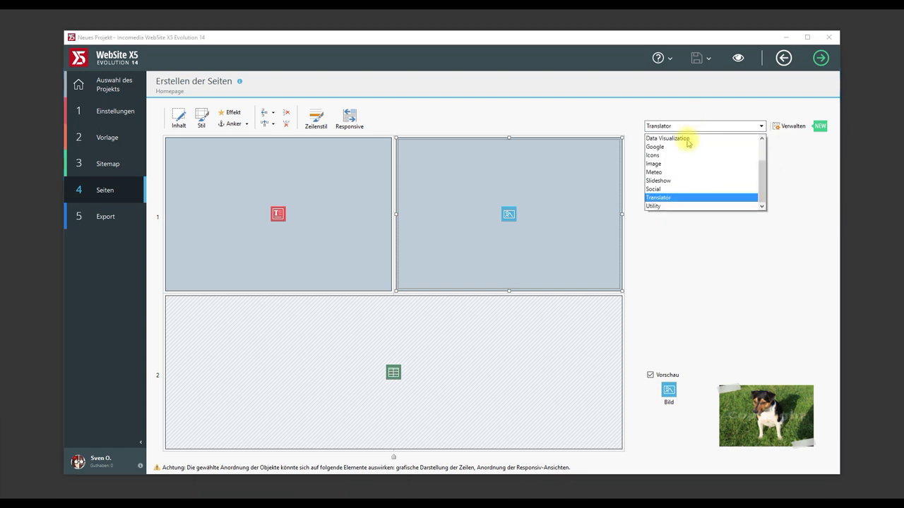
scroll(692, 183, up, 2)
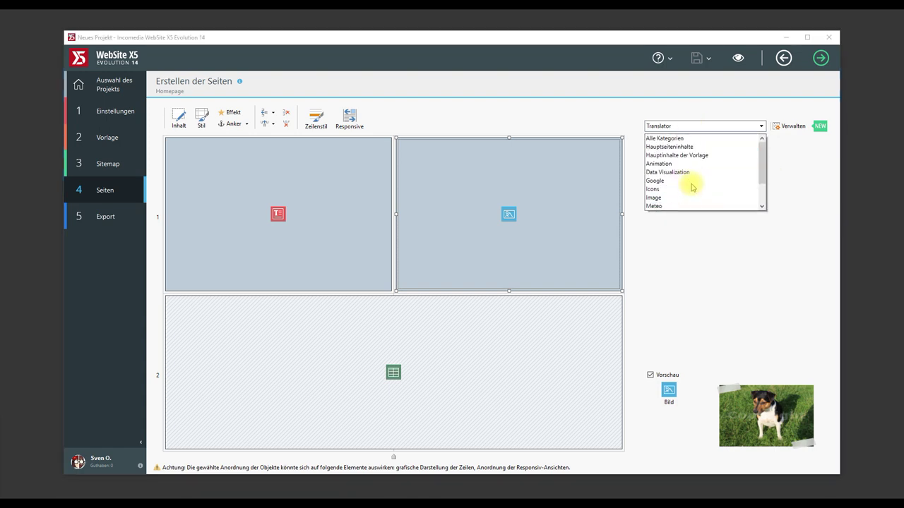
Step: Show the page objects of Alle Kategorien and look through the whole list
click(670, 138)
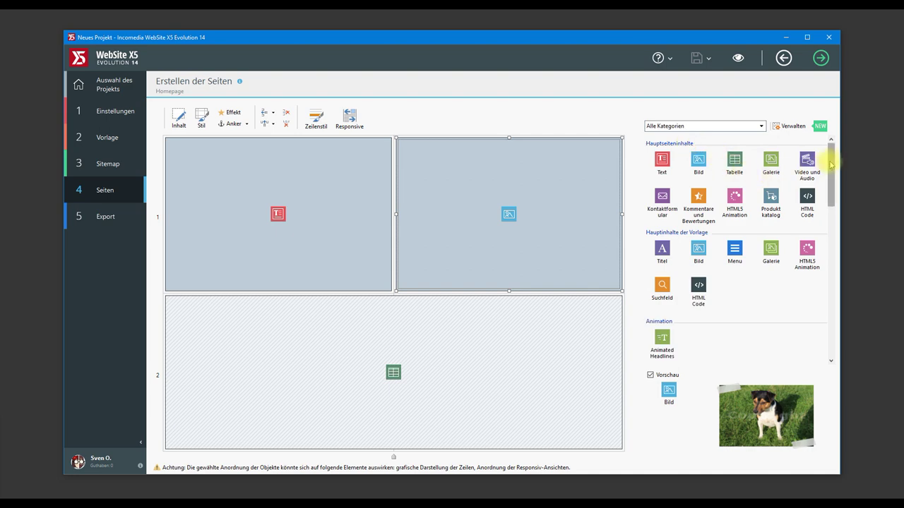
scroll(830, 170, down, 5)
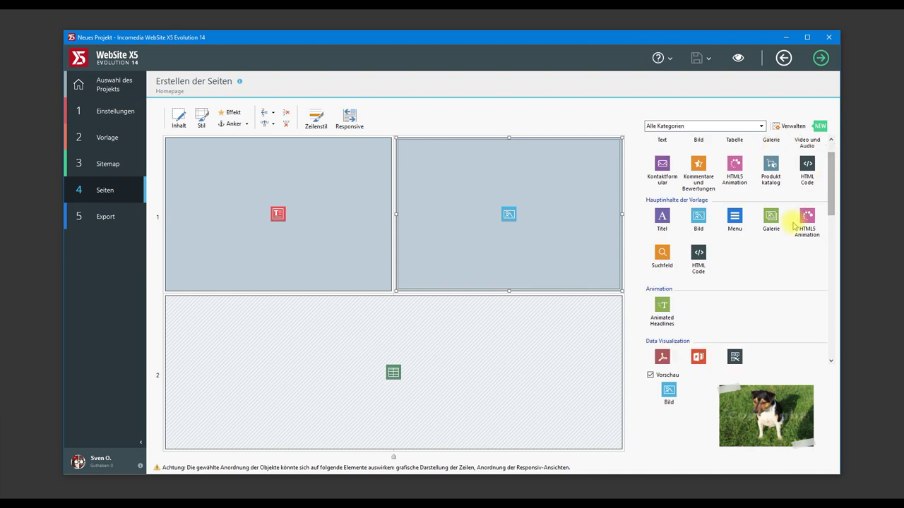
scroll(794, 225, down, 6)
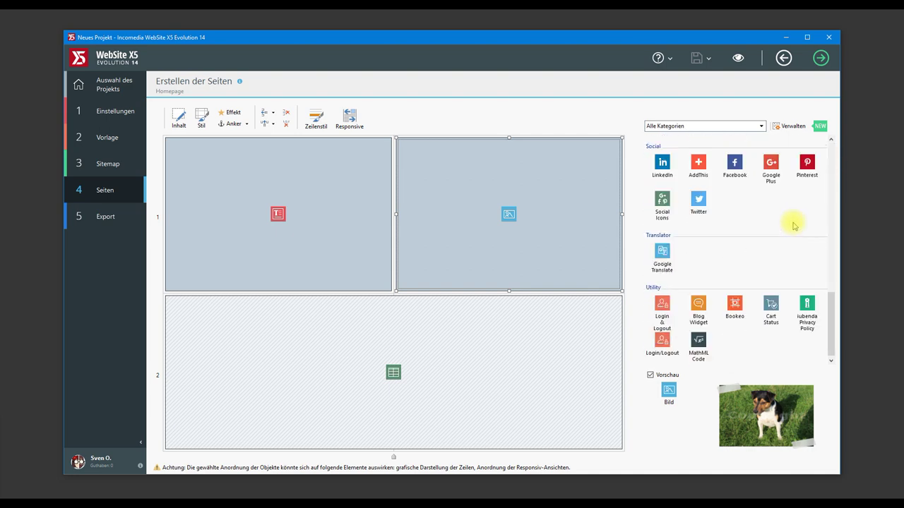
scroll(793, 225, up, 11)
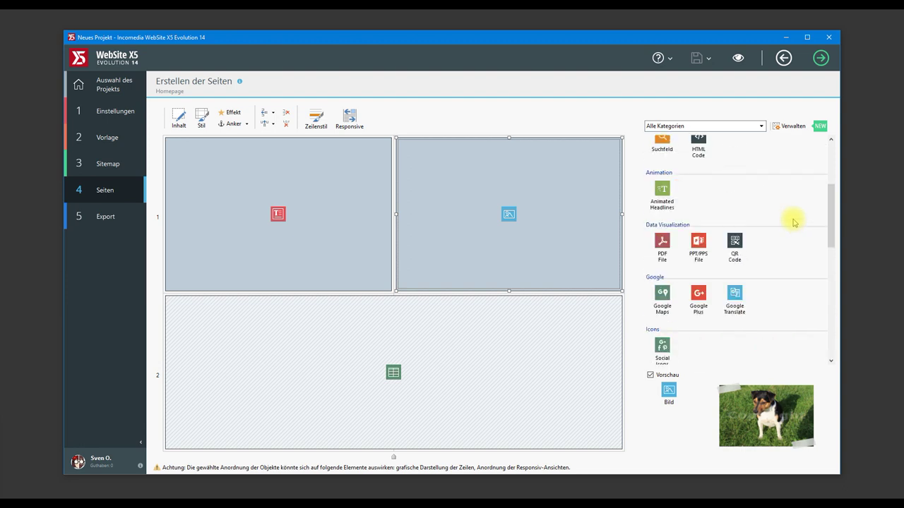
Step: Open the object management, view the Font Awesome Icons details and list the objects of Alle Kategorien
click(790, 127)
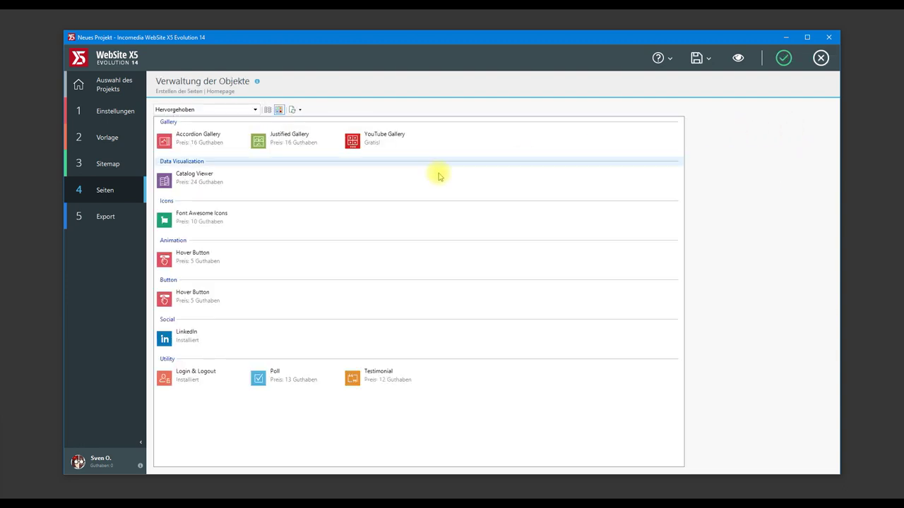
click(212, 221)
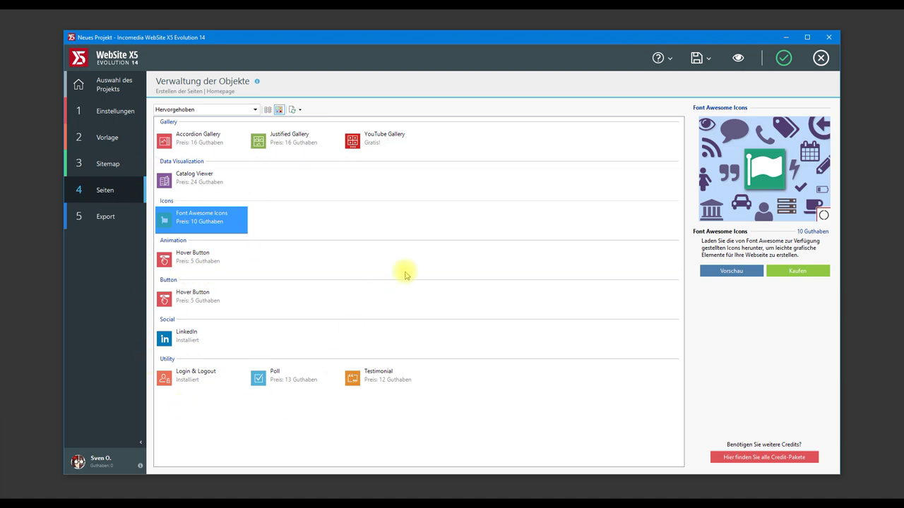
click(216, 110)
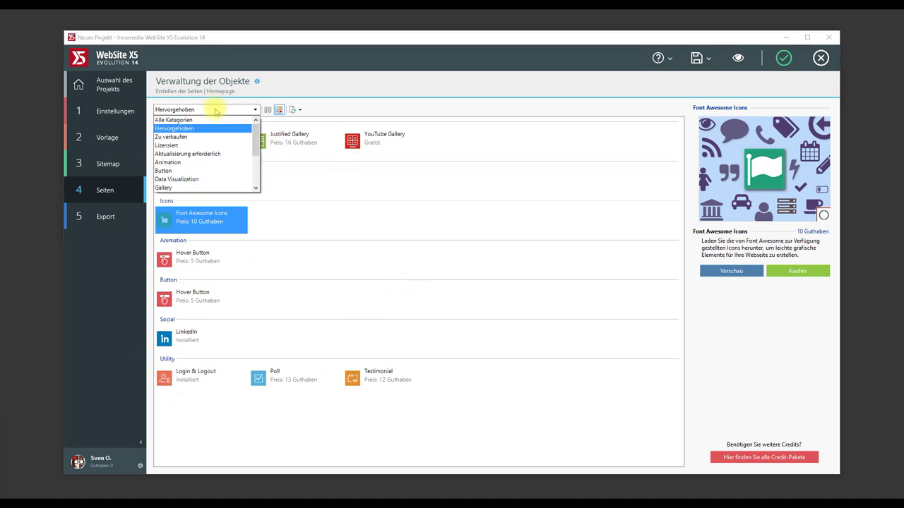
click(185, 121)
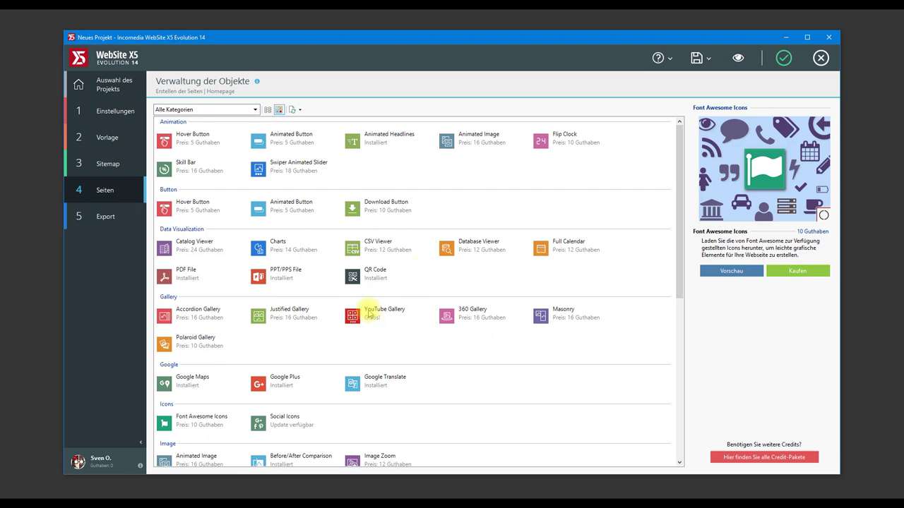
Step: Install the free YouTube Gallery object, entering the account password, and accept the object management
click(369, 319)
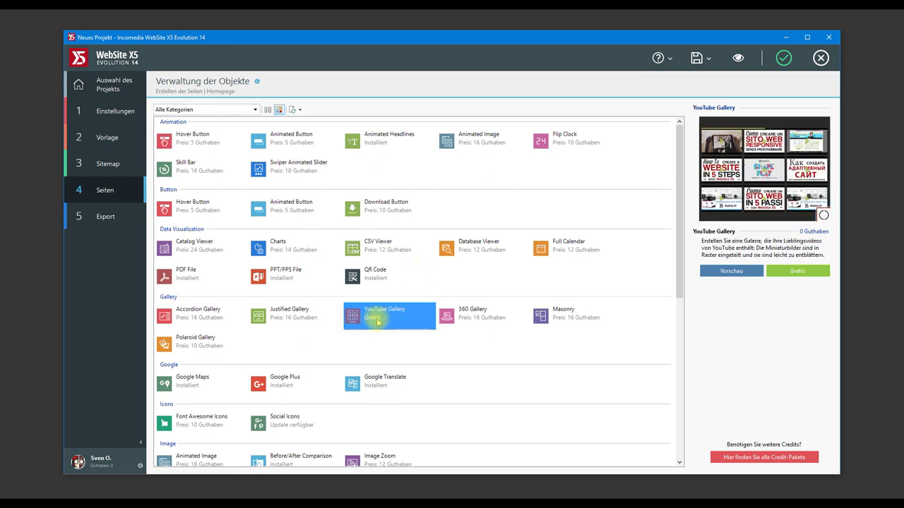
click(801, 273)
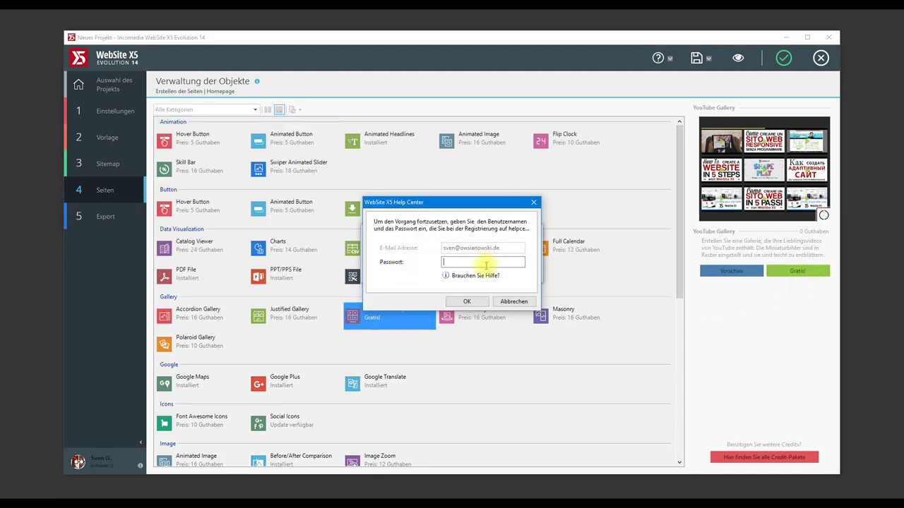
text(••)
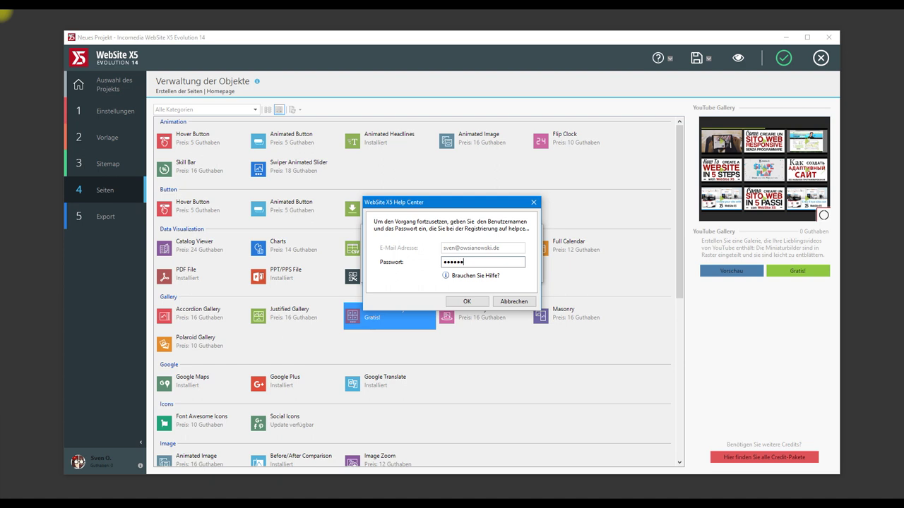
key(Return)
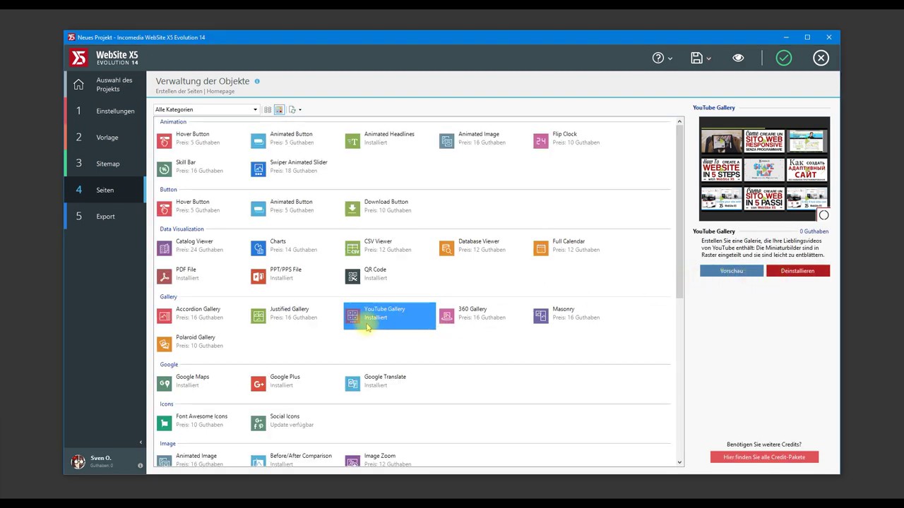
click(784, 58)
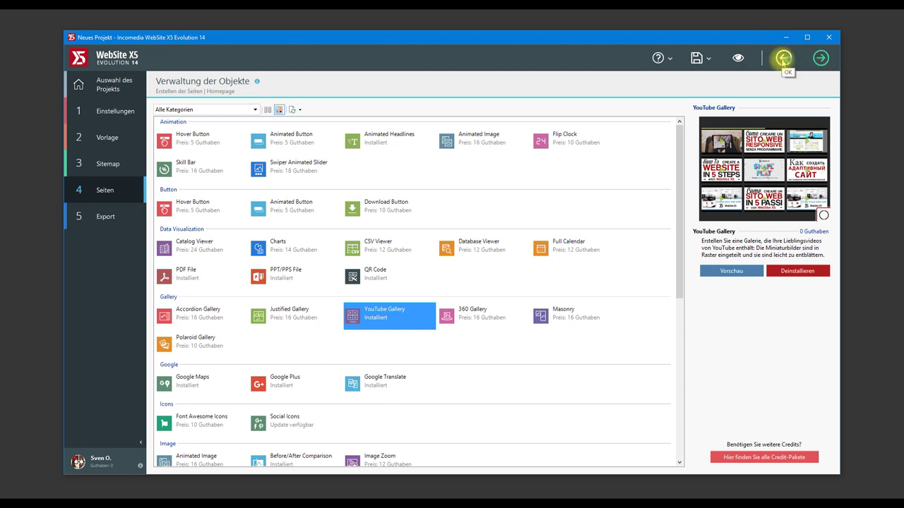
Step: Locate the YouTube Gallery object in the Gallery category of the page objects
scroll(791, 269, down, 2)
scroll(790, 269, down, 3)
scroll(663, 212, up, 1)
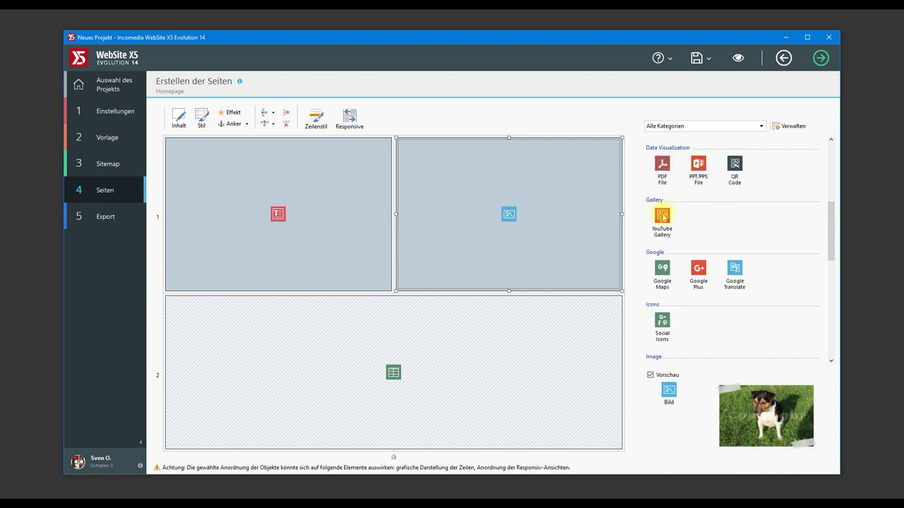
drag(665, 223, 684, 225)
scroll(753, 269, up, 5)
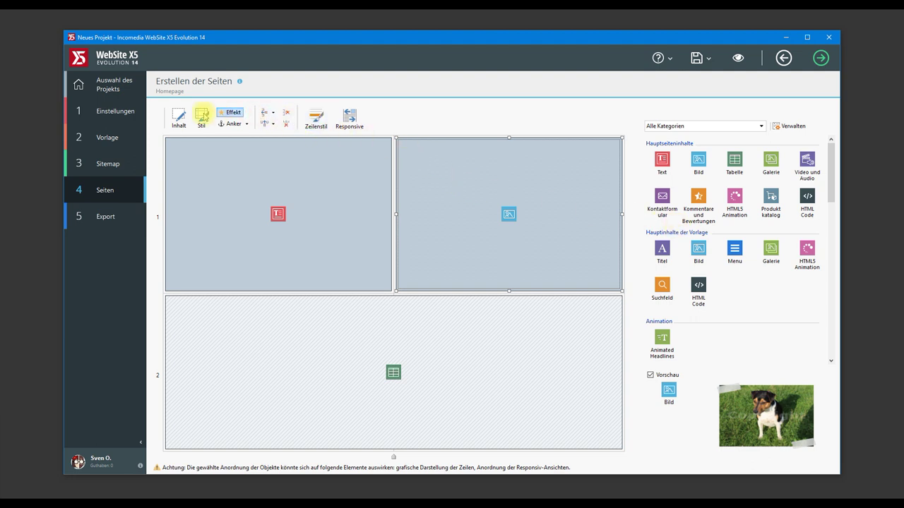
Step: Save the project, keeping the page objects of Alle Kategorien shown
click(697, 58)
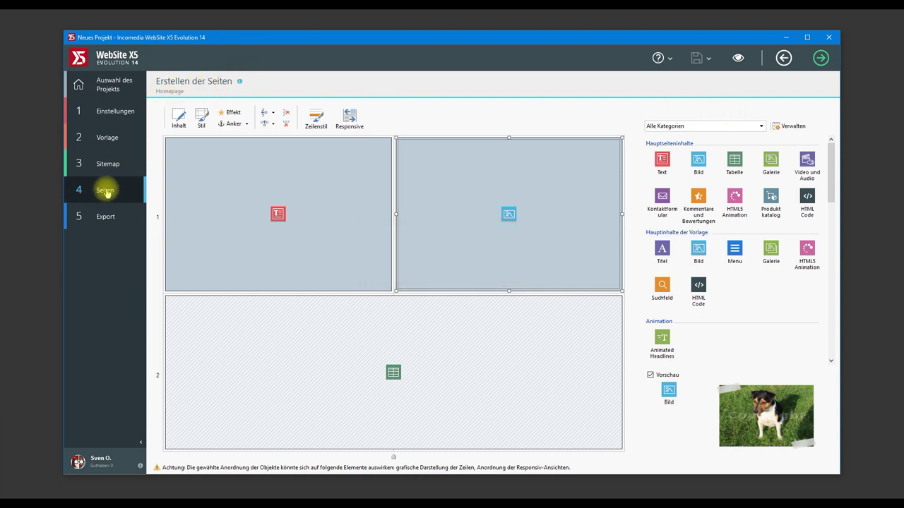
click(717, 127)
click(721, 127)
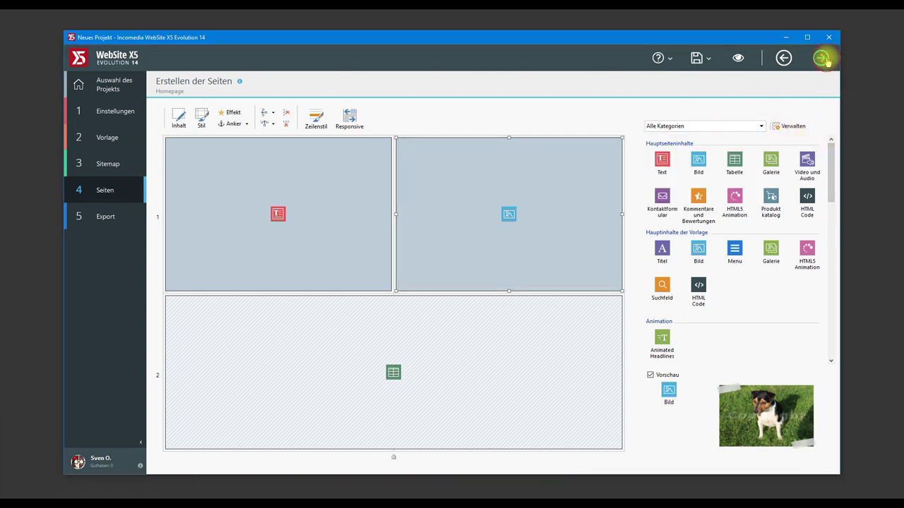
Step: Place a Video und Audio object across the first row of the Über Balu page and open its content settings
click(824, 58)
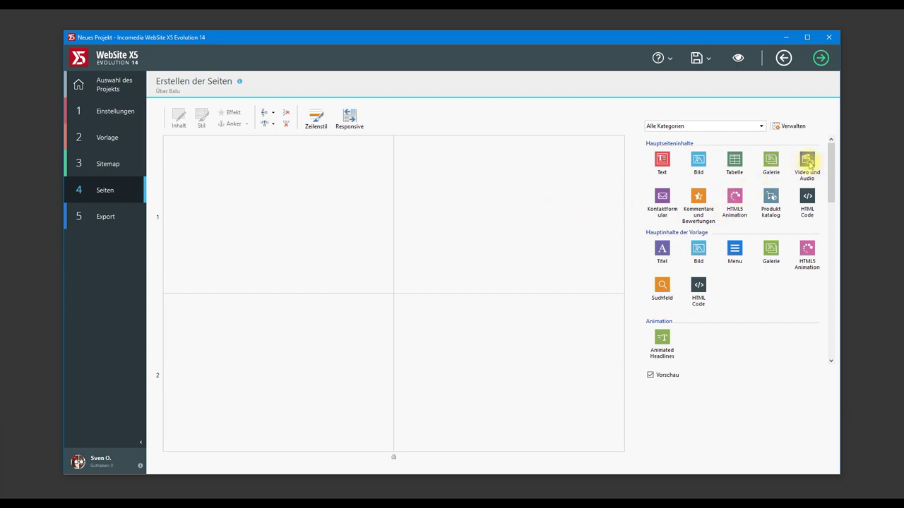
drag(807, 161, 375, 248)
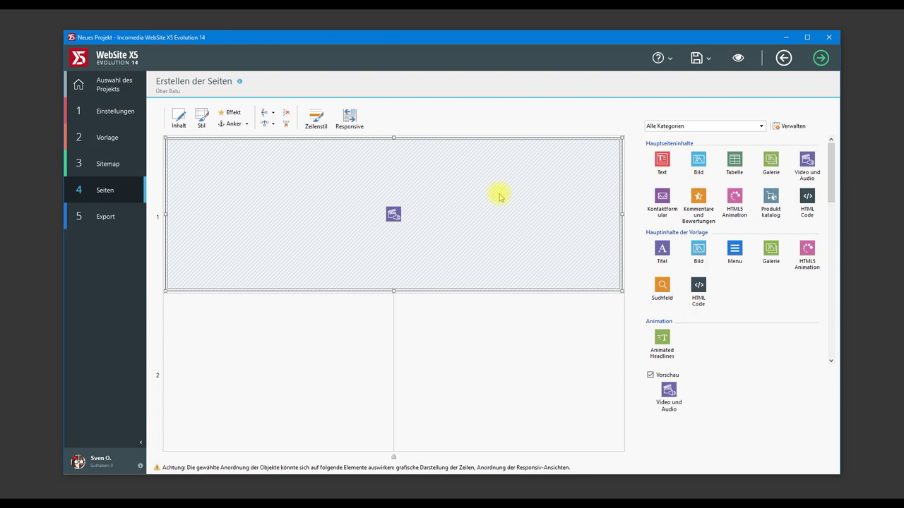
double_click(393, 216)
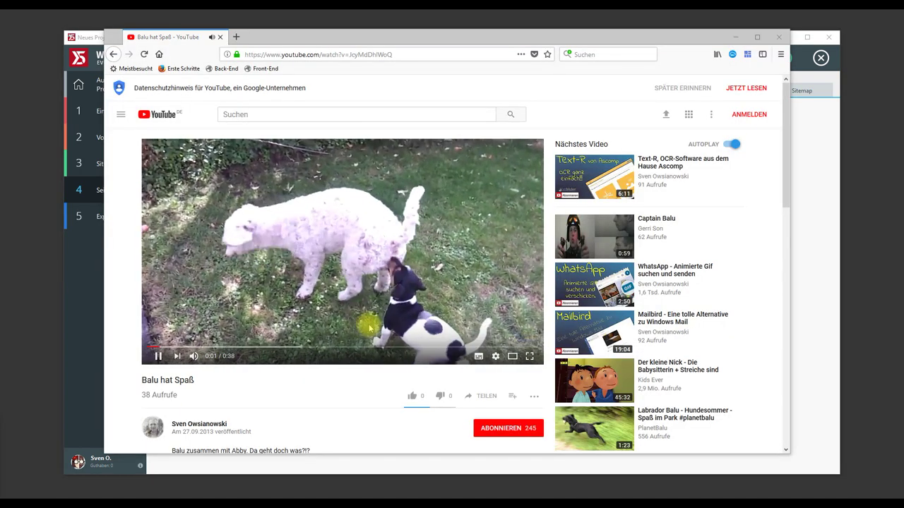
Step: Pause the Balu hat Spaß video, copy its web address and enter it as the YouTube-/Vimeo-URL of the video object in WebSite X5
click(159, 356)
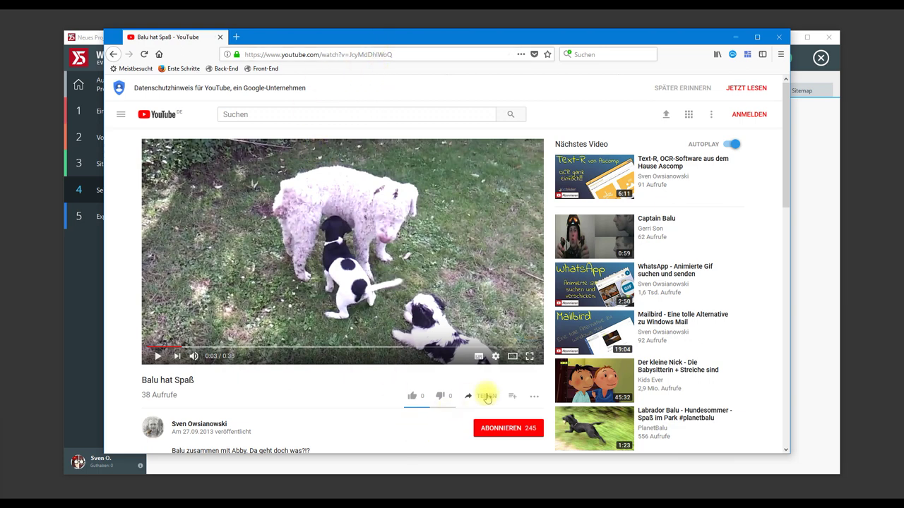
click(409, 52)
key(ctrl+c)
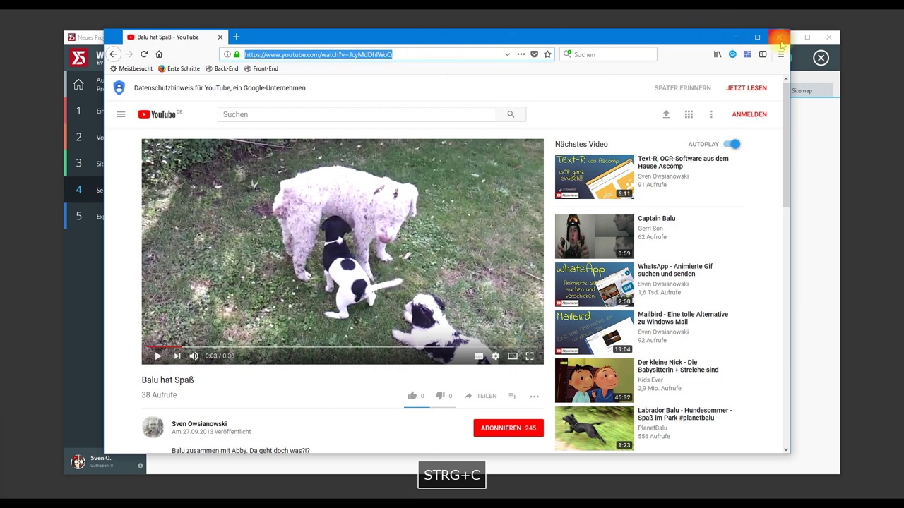
click(735, 37)
click(199, 169)
key(ctrl+v)
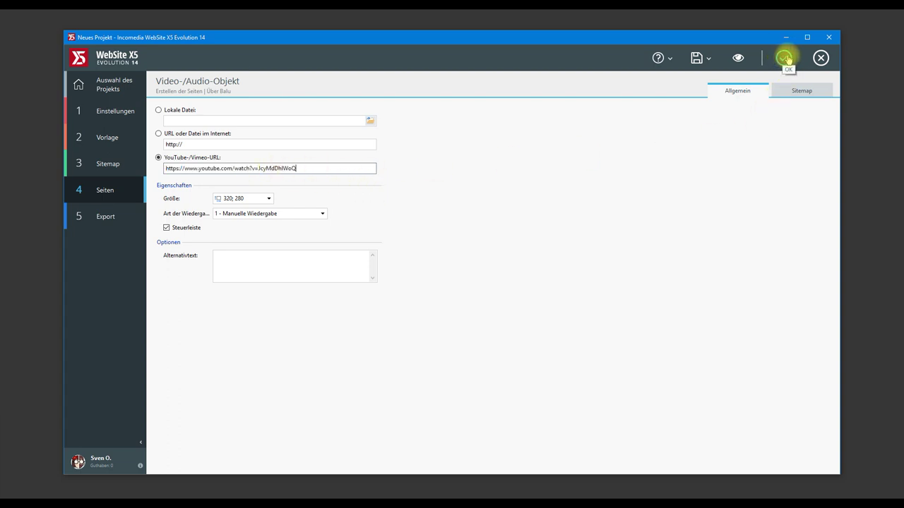
Step: Check the video's size and playback options, keep 320; 280 and 1 - Manuelle Wiedergabe, and accept the video object's content
click(268, 199)
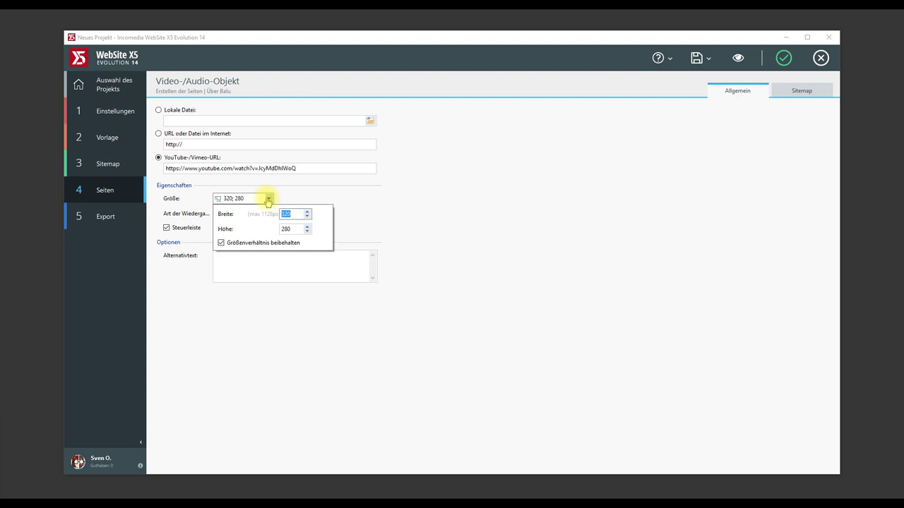
click(403, 221)
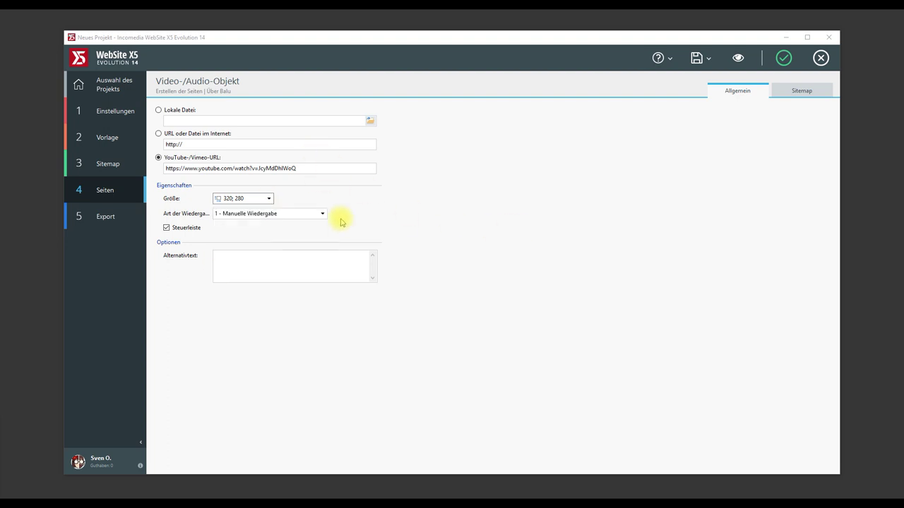
click(273, 215)
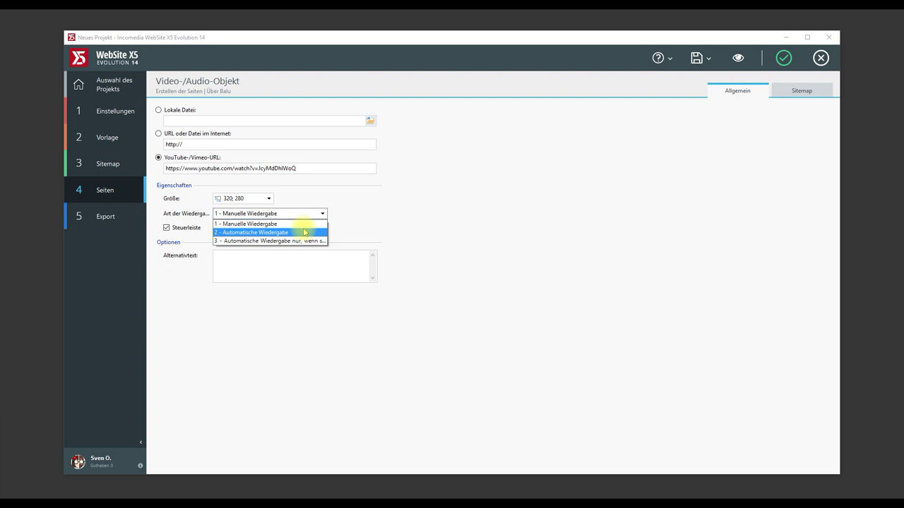
key(Up)
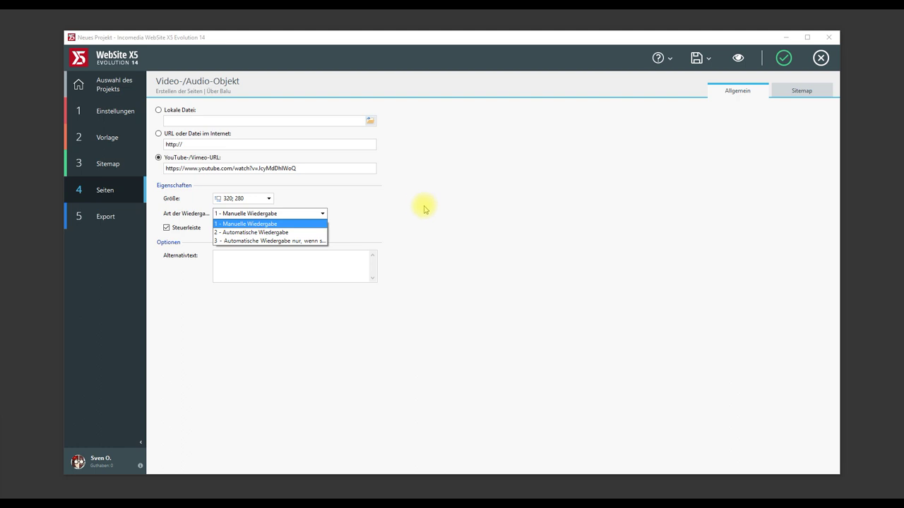
click(374, 197)
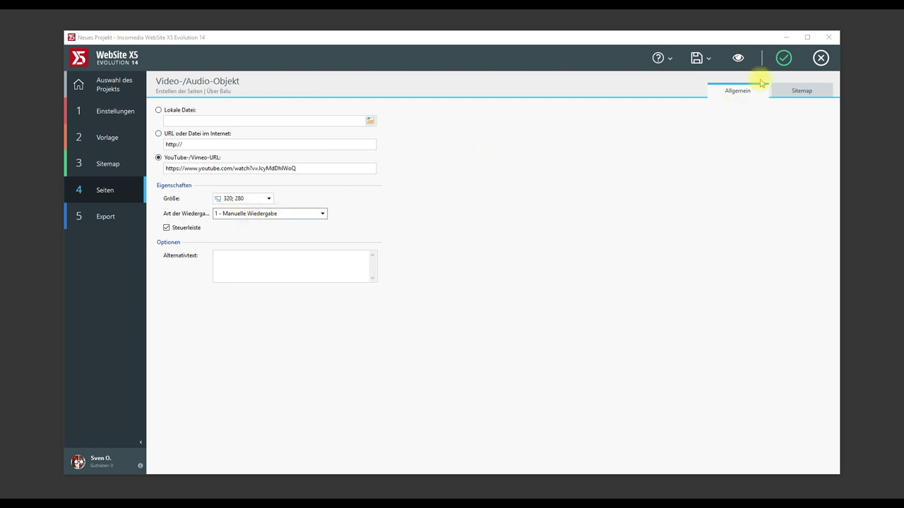
click(783, 58)
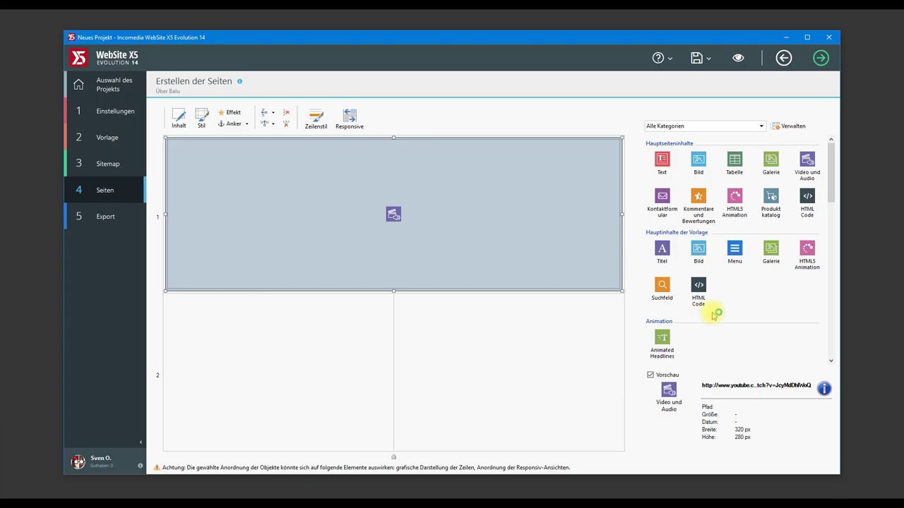
Step: Preview the Über Balu page, play and pause the embedded video, and close the preview
click(742, 60)
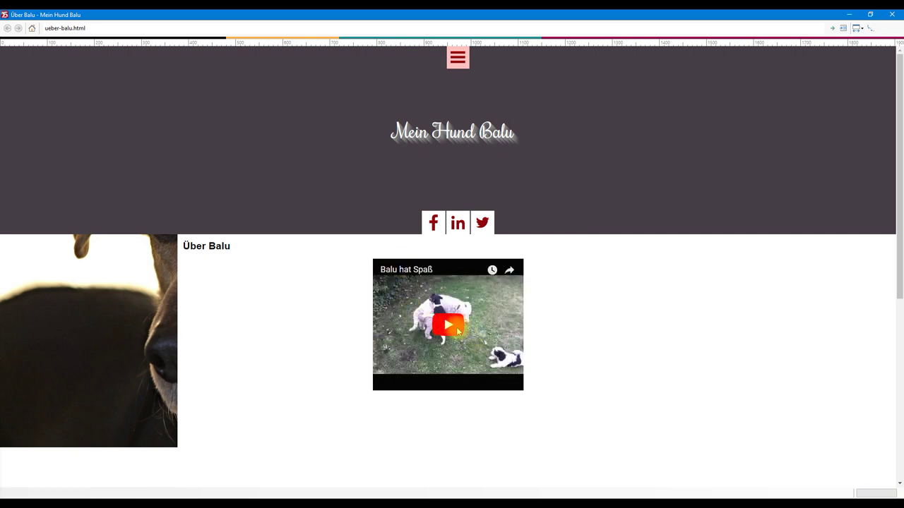
click(457, 331)
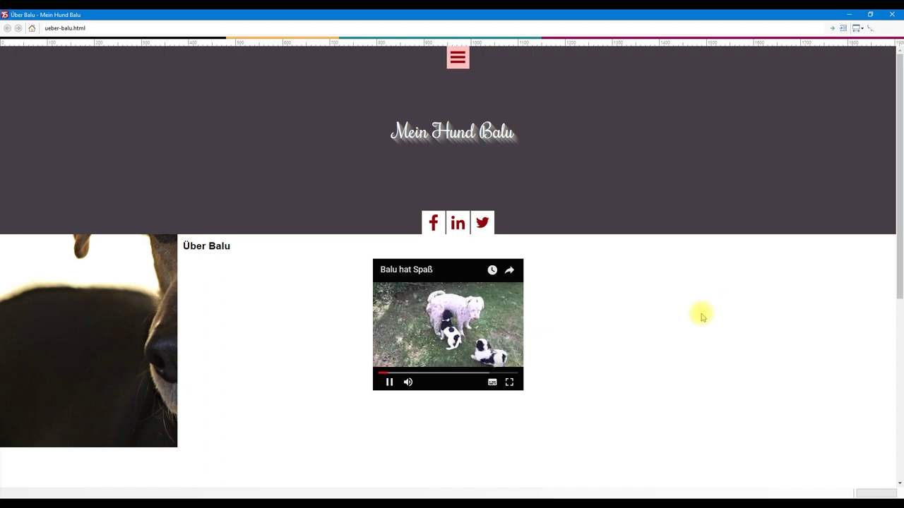
click(462, 311)
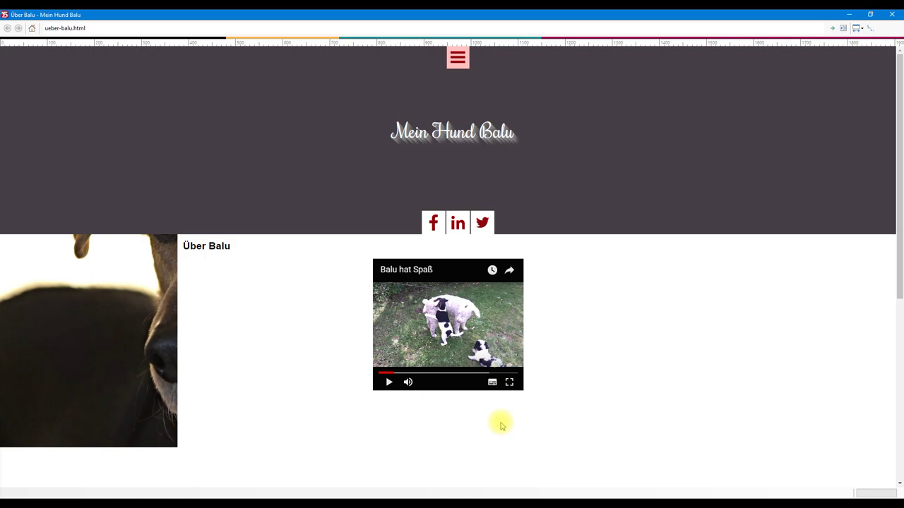
click(894, 17)
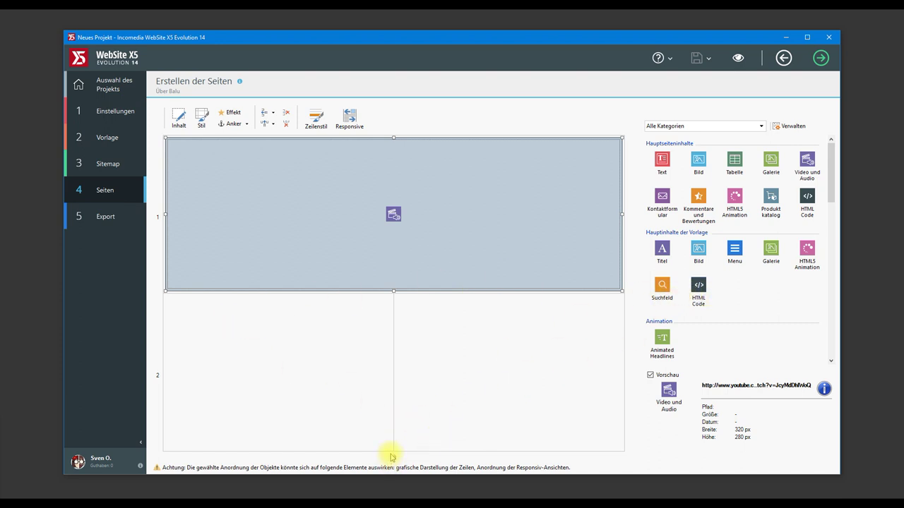
Step: Examine the video object's style, text and content settings, leaving each without changes
click(203, 118)
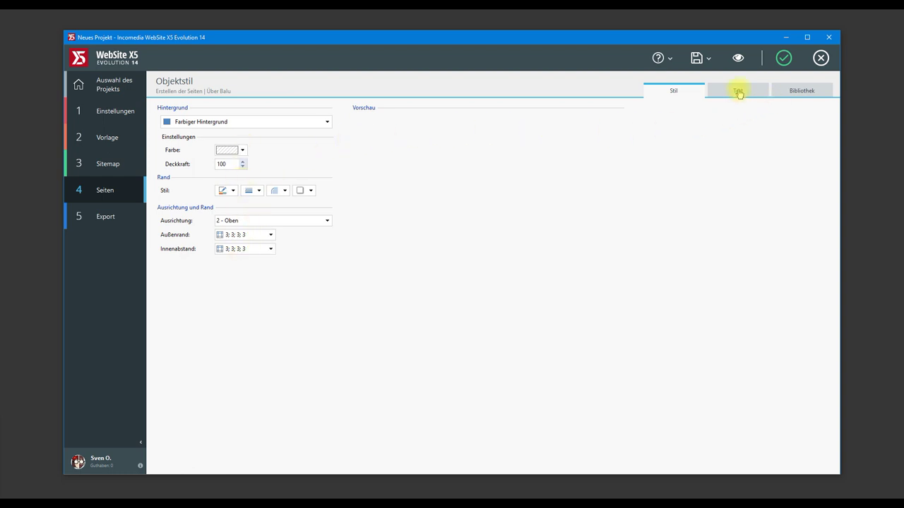
click(739, 92)
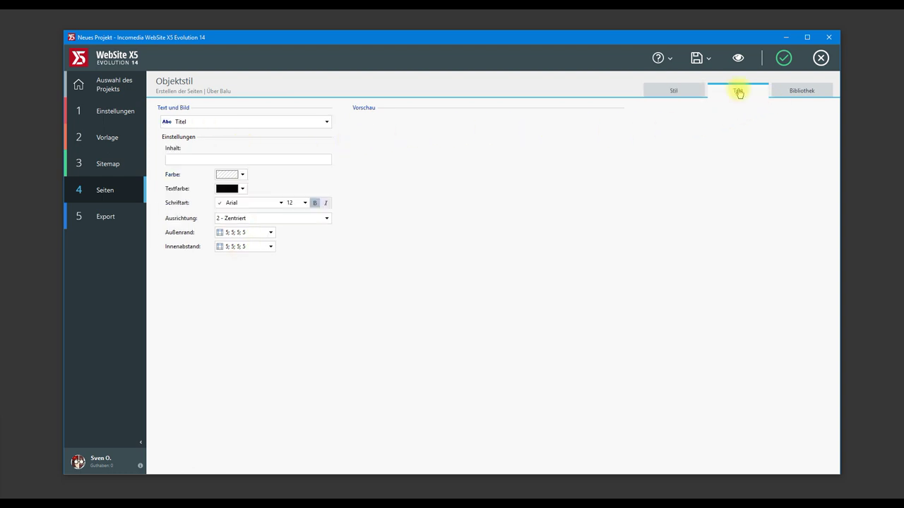
click(820, 58)
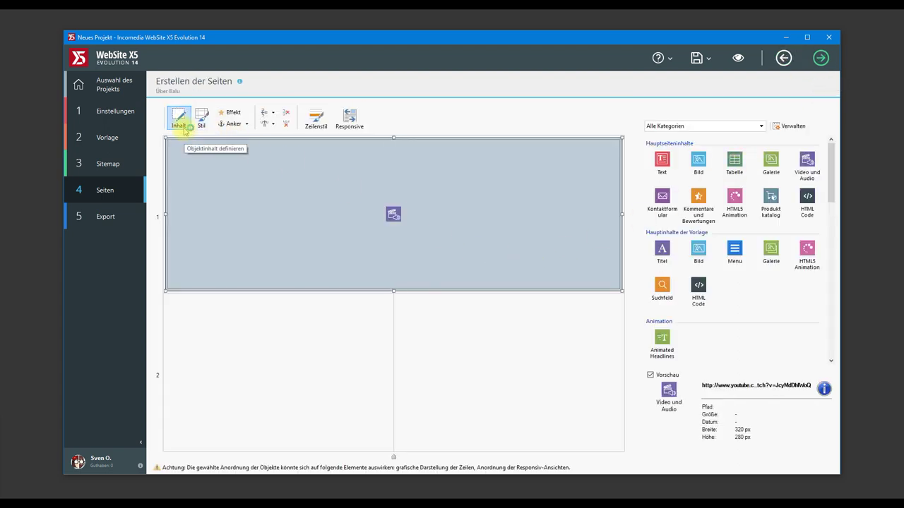
click(181, 122)
click(821, 57)
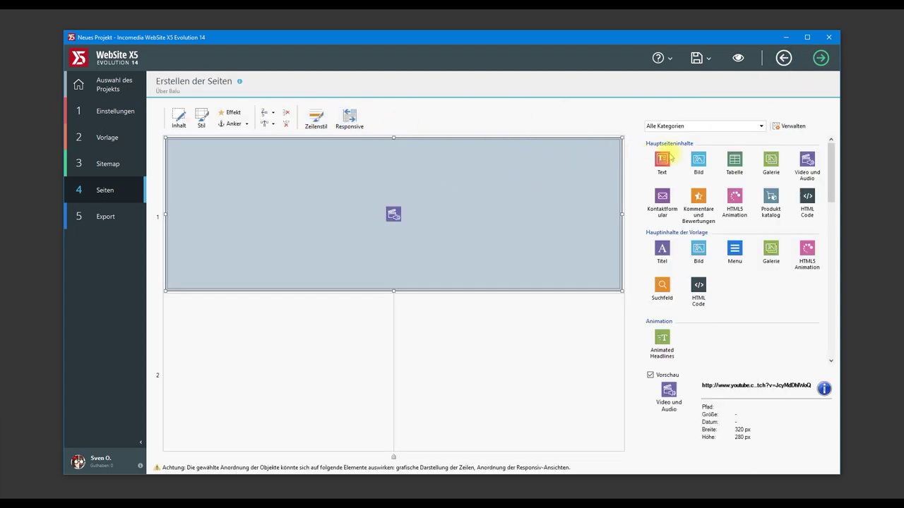
Step: Proceed to the Bilder page, place a Galerie object across its entire two-row grid and open its content settings
click(823, 59)
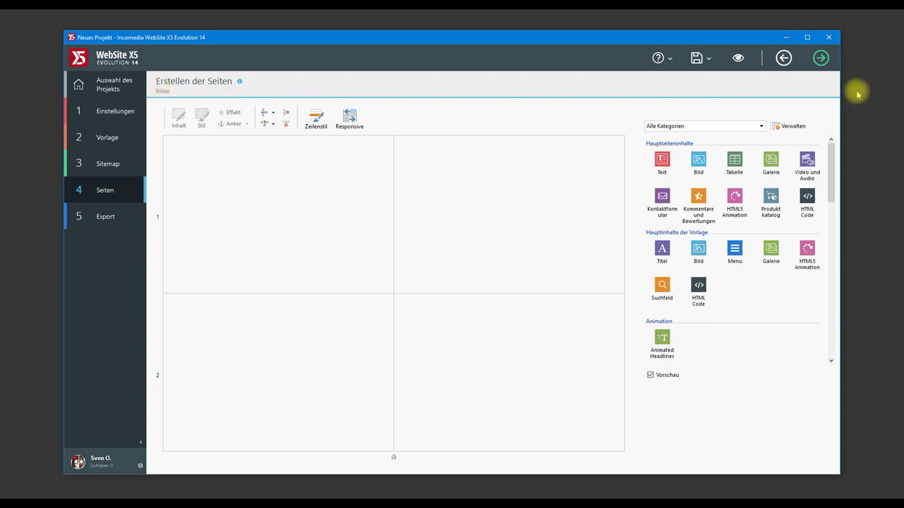
drag(772, 160, 418, 281)
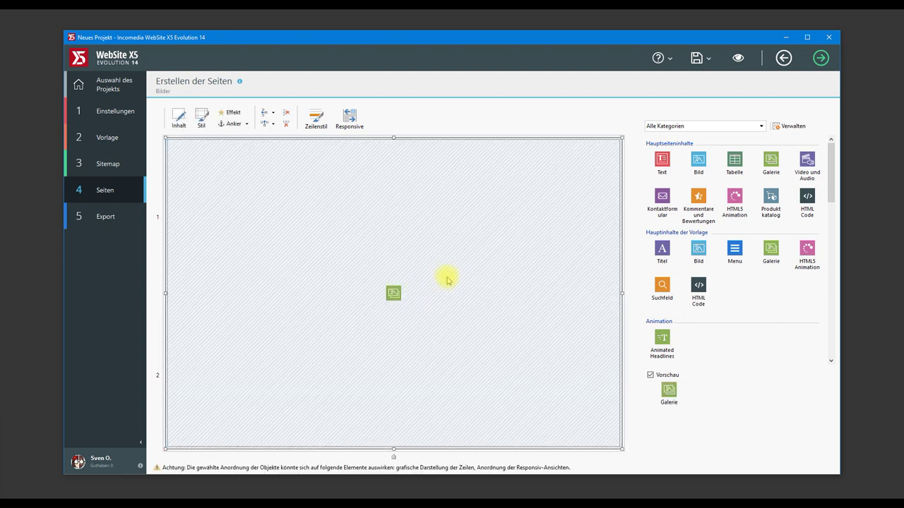
double_click(494, 282)
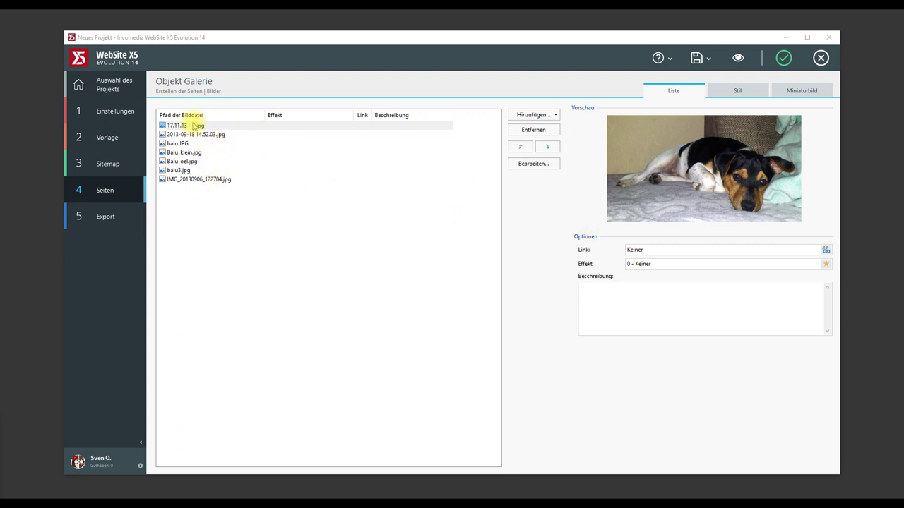
Step: Give the gallery image 2013-09-18 14.52.03.jpg the effect 3 - Horizontaler Bildlauf
click(196, 134)
key(Down)
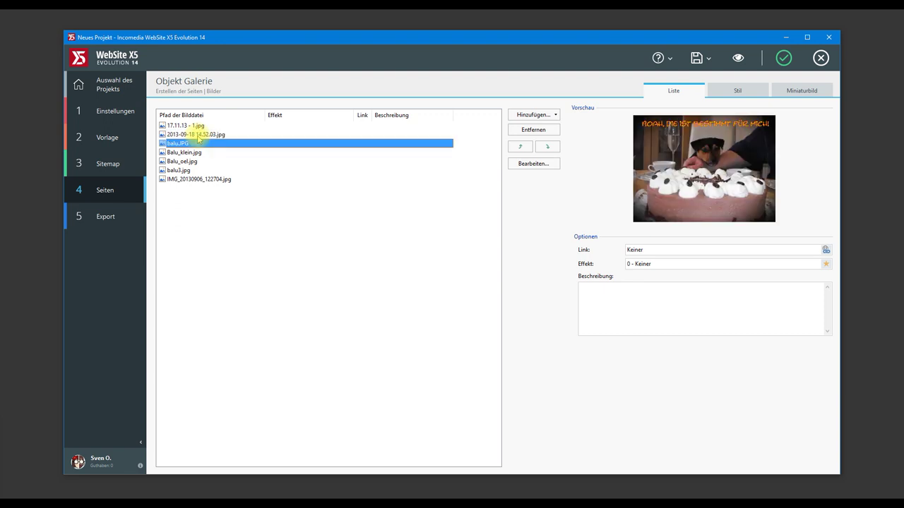
key(Up)
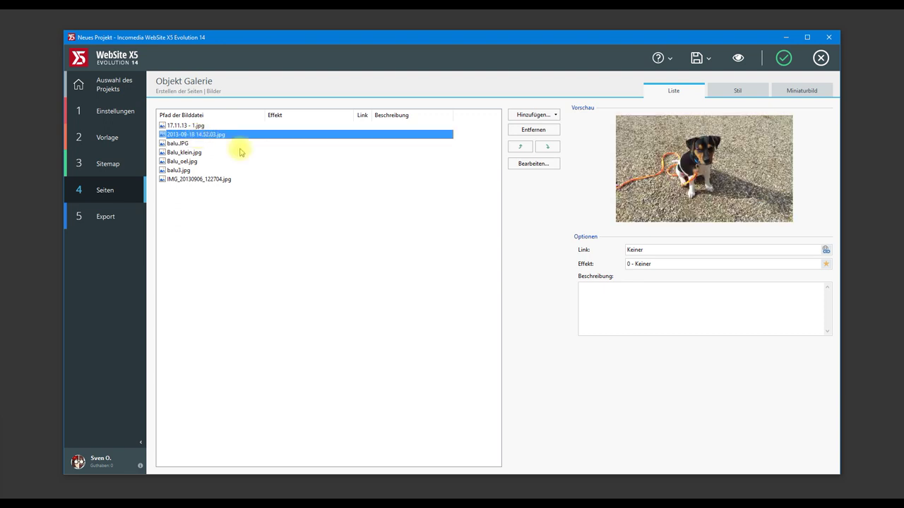
click(660, 266)
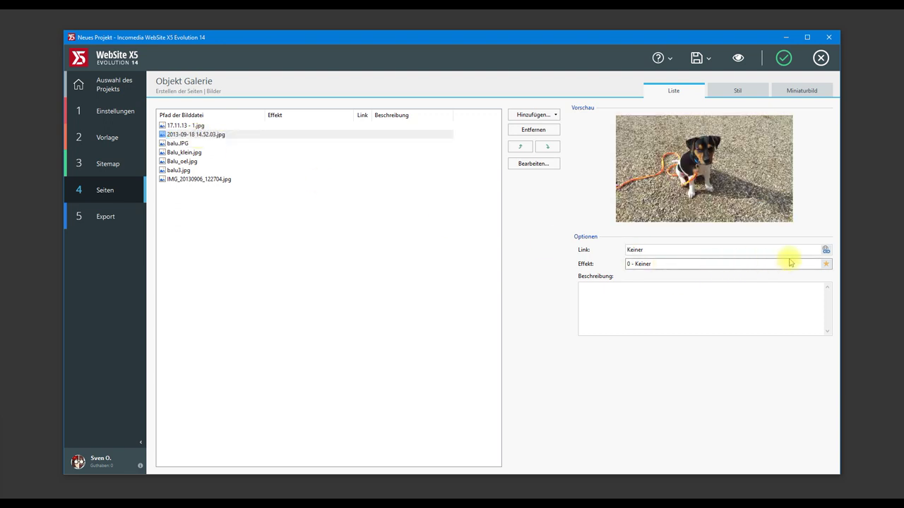
click(826, 265)
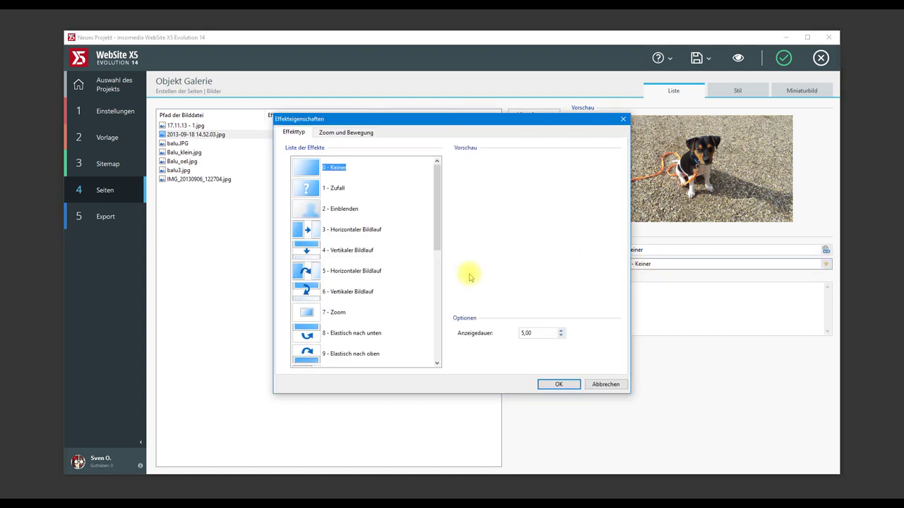
click(345, 212)
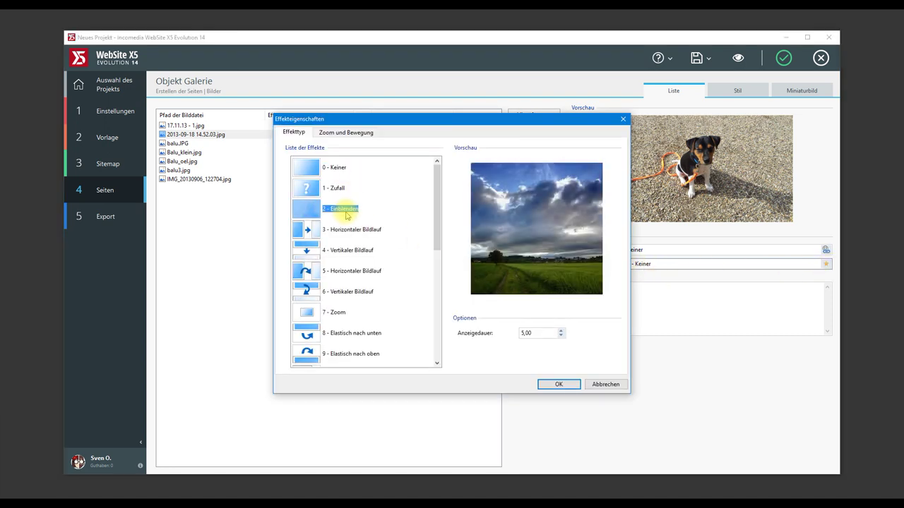
click(336, 231)
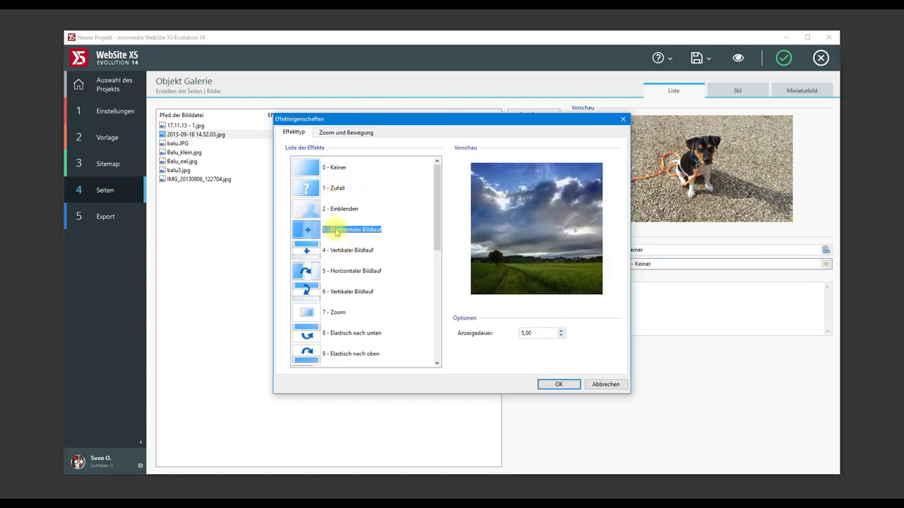
click(569, 384)
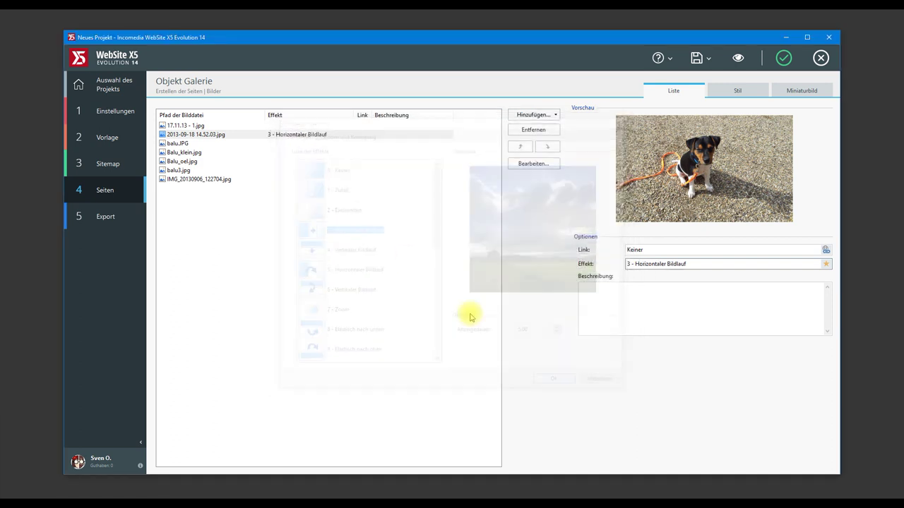
Step: Give the gallery image 17.11.13 - 1.jpg the effect 1 - Zufall
click(214, 127)
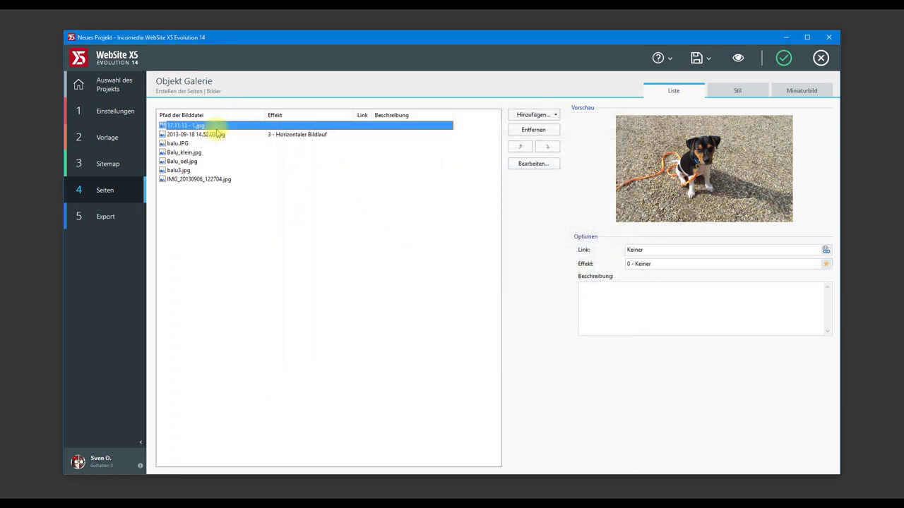
click(624, 264)
click(334, 188)
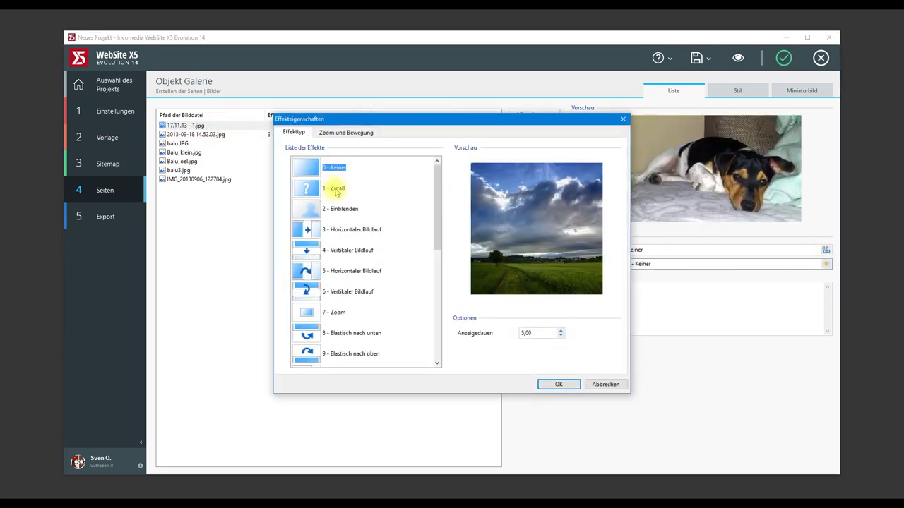
click(570, 383)
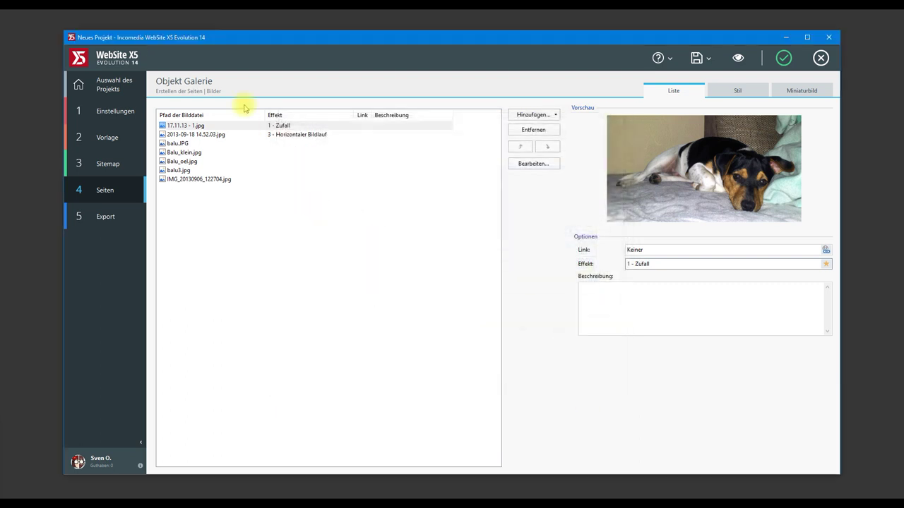
Step: Apply the effect 1 - Zufall to all gallery images from balu.JPG through IMG_20130906_122704.jpg together
click(259, 143)
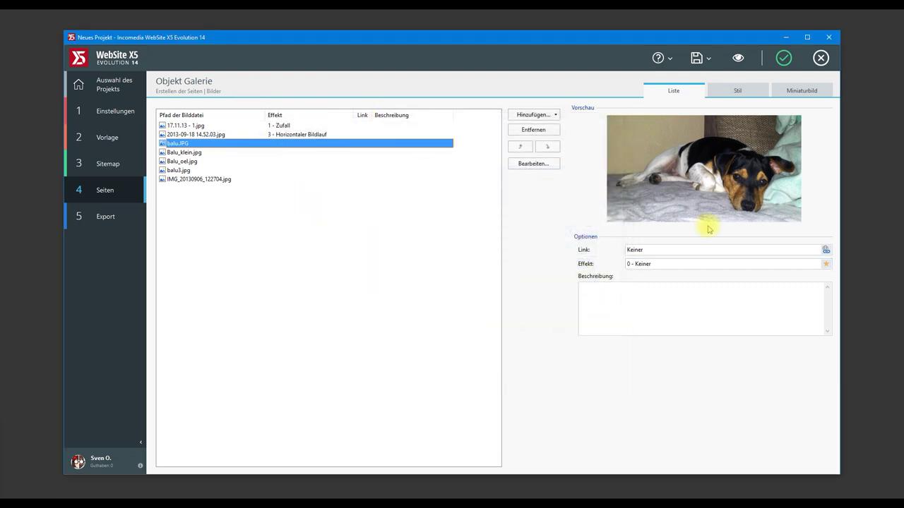
shift+click(253, 179)
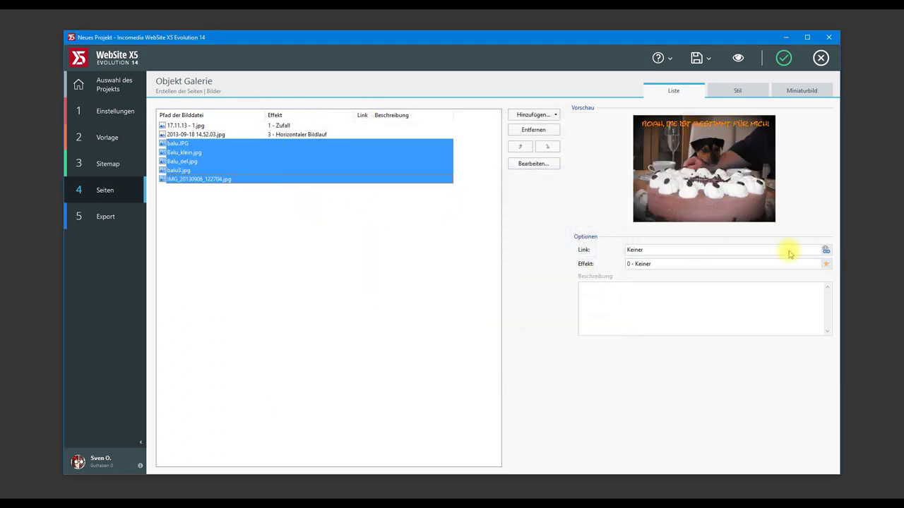
click(191, 144)
shift+click(233, 180)
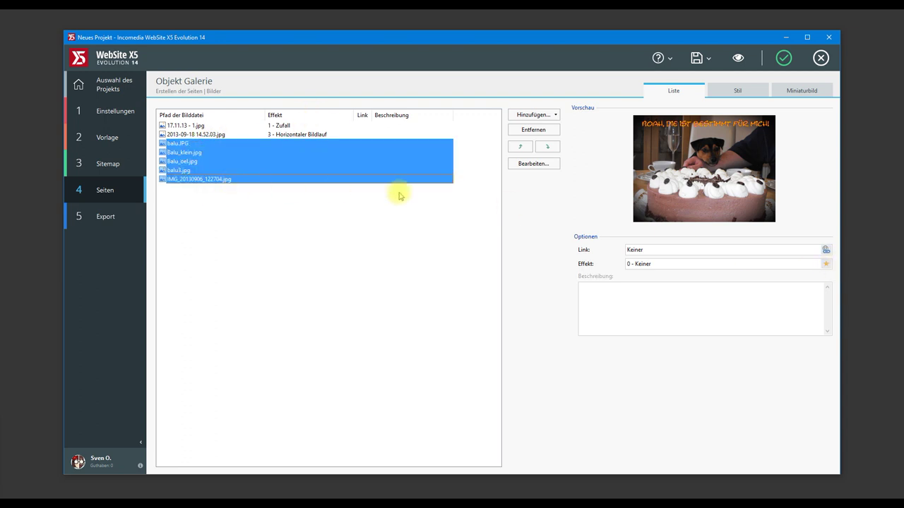
click(826, 267)
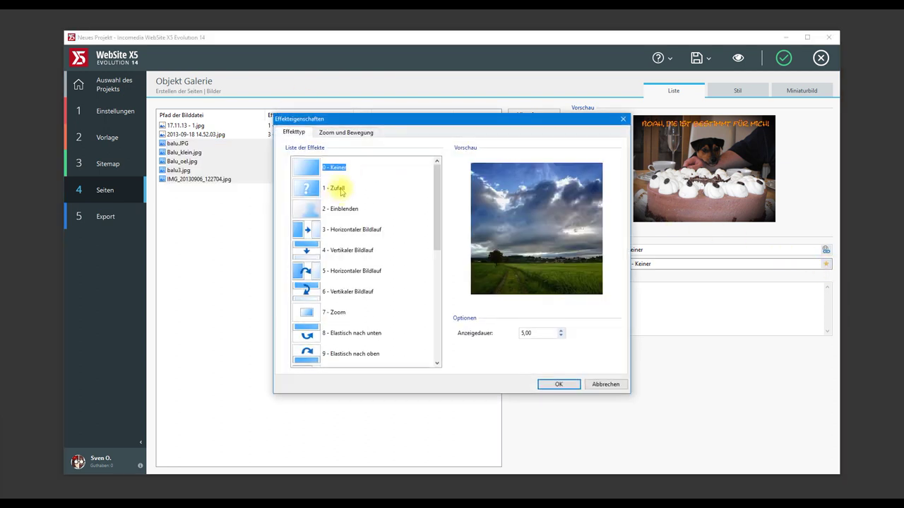
click(339, 192)
click(559, 384)
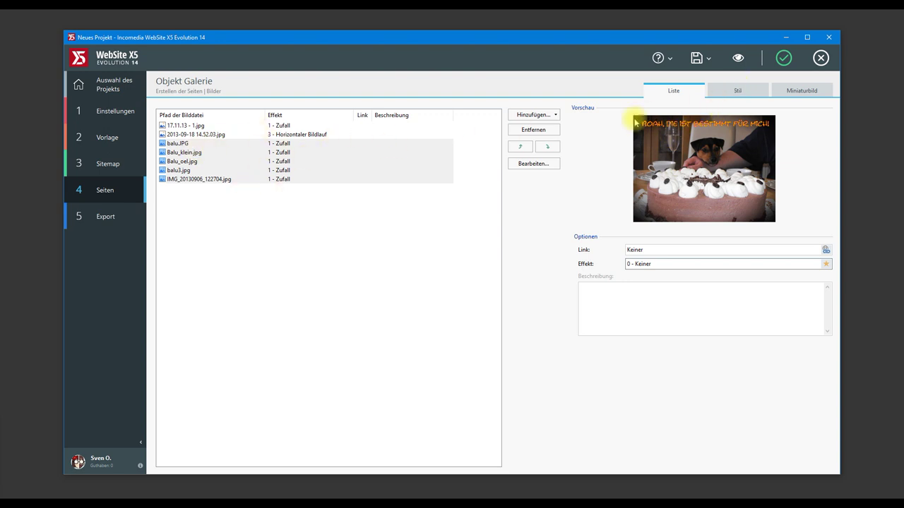
Step: Try the gallery types from Horizontale Bildergalerie through Vertikale Miniaturbilder in the gallery's style settings, and return to Klassische Slideshow
click(754, 91)
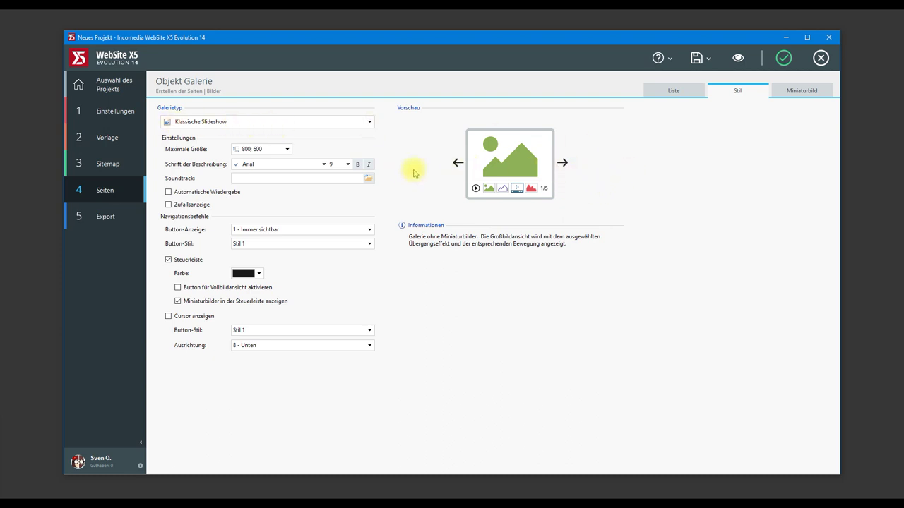
click(371, 122)
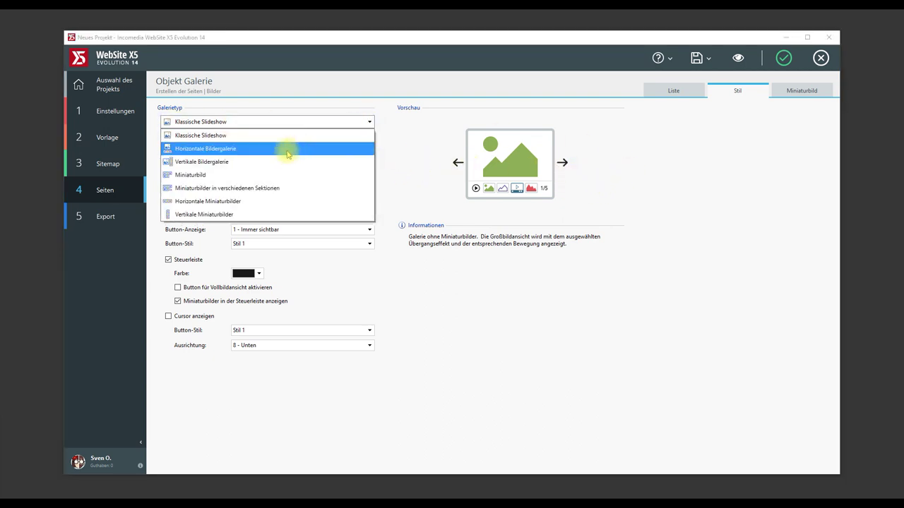
click(289, 147)
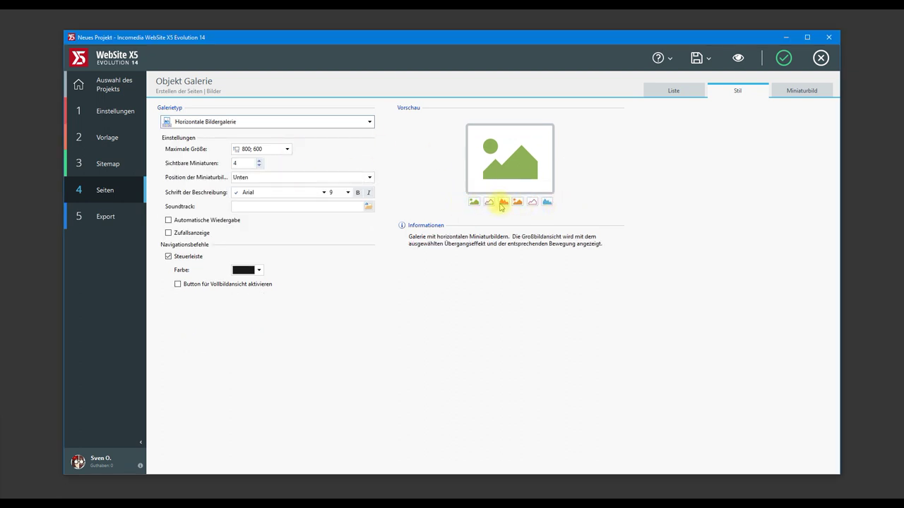
click(369, 123)
click(293, 165)
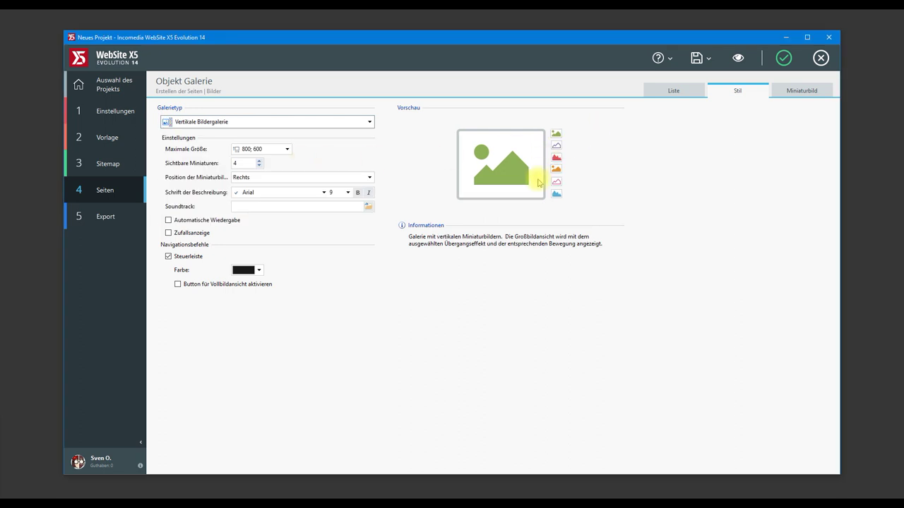
click(326, 122)
click(269, 176)
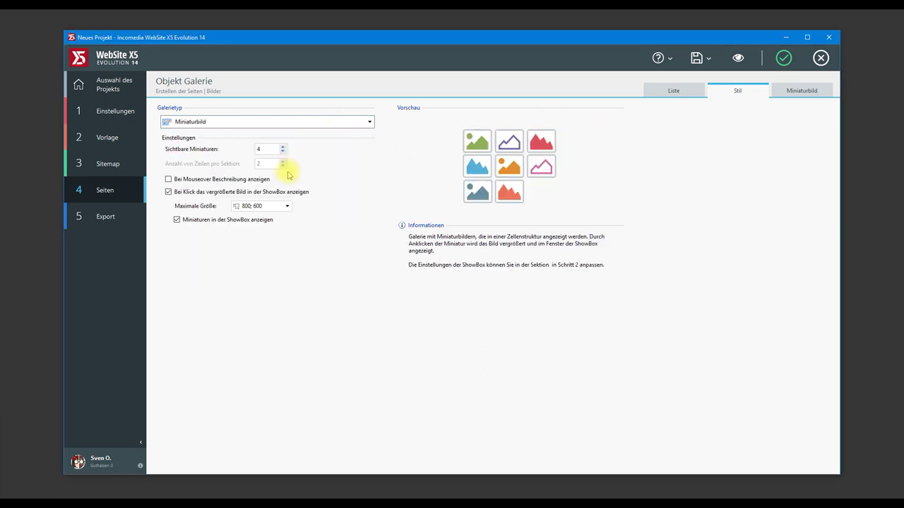
click(337, 123)
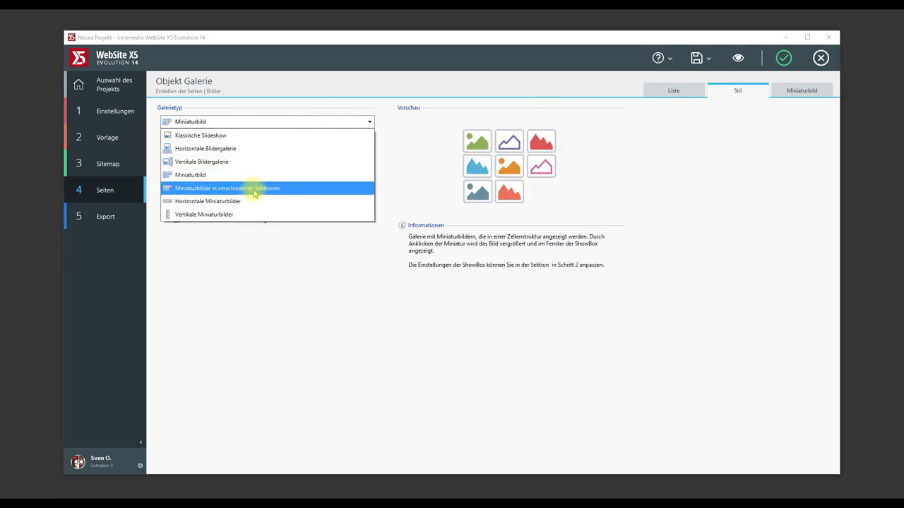
click(256, 189)
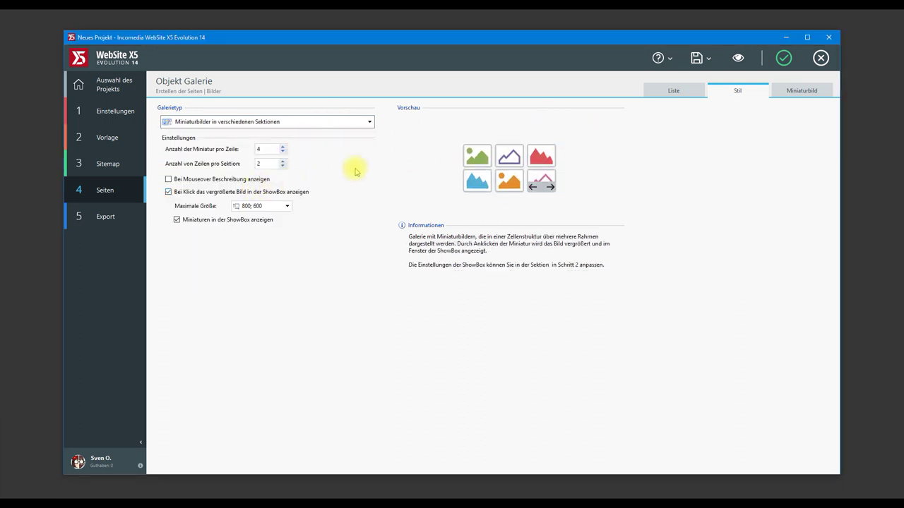
click(308, 124)
key(Escape)
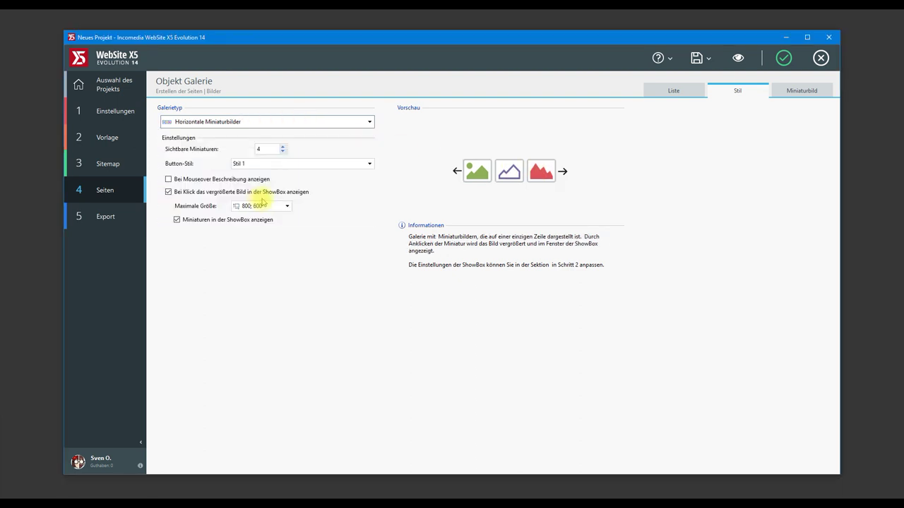
click(305, 124)
click(243, 213)
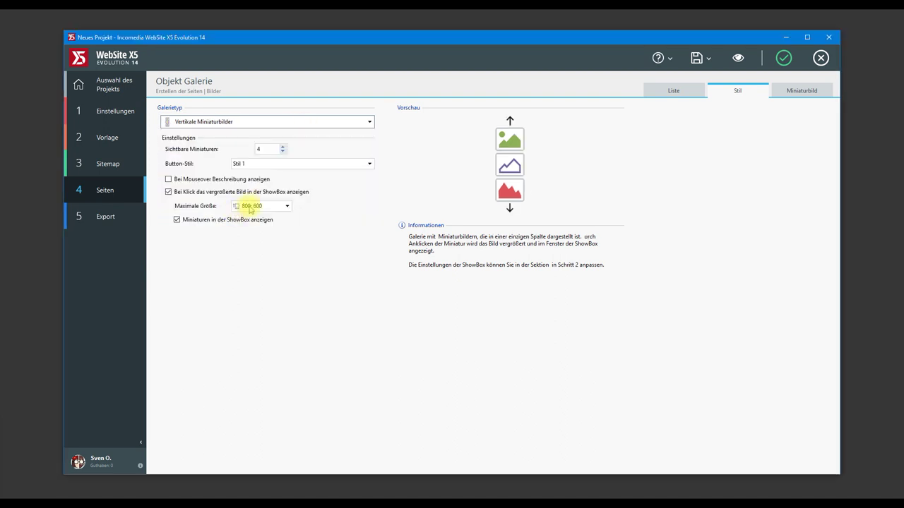
click(282, 128)
click(258, 134)
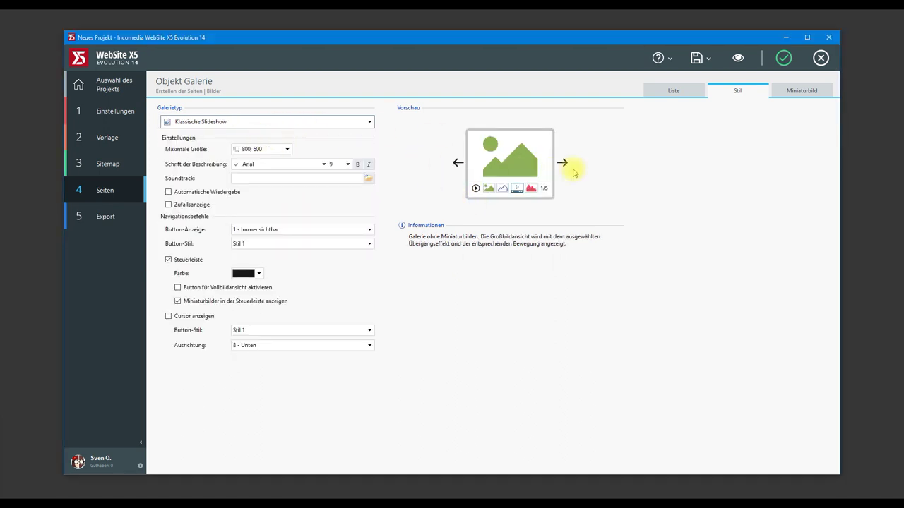
Step: Set the slideshow's navigation button style to the blue arrow design Stil 10 and apply the gallery settings
click(369, 244)
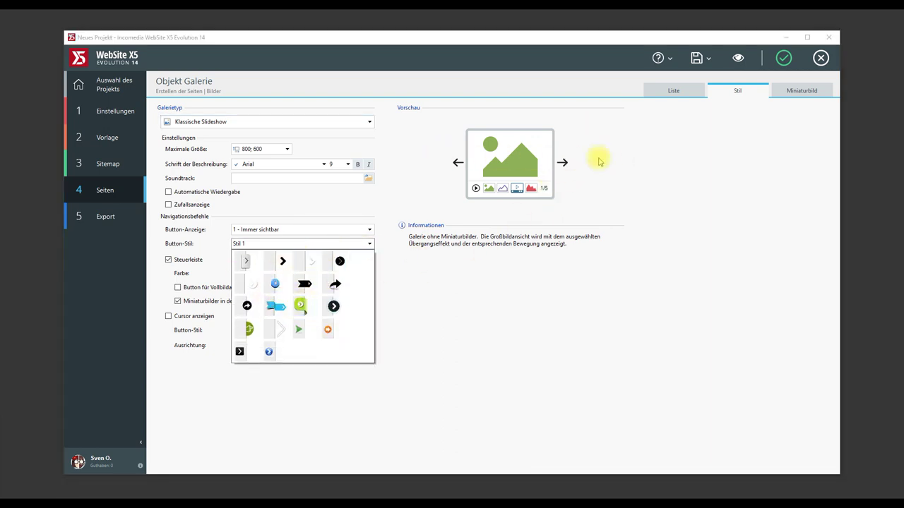
click(275, 308)
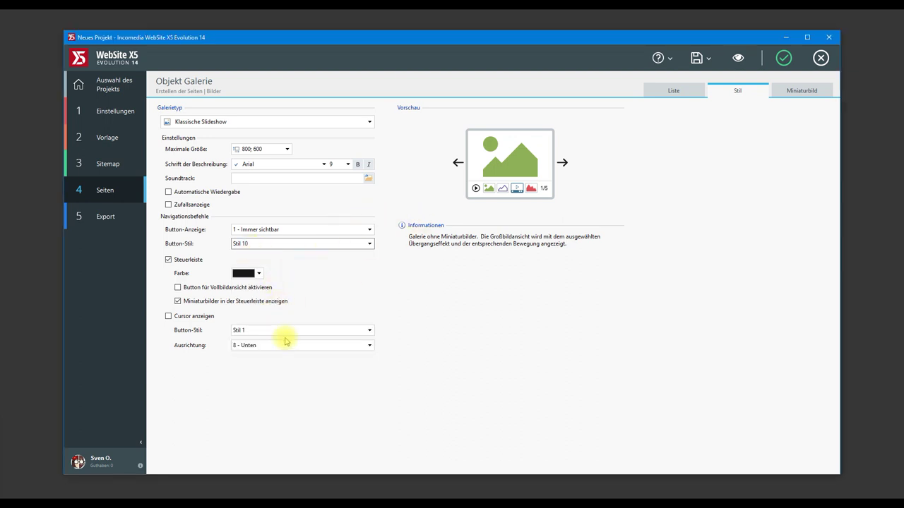
click(302, 329)
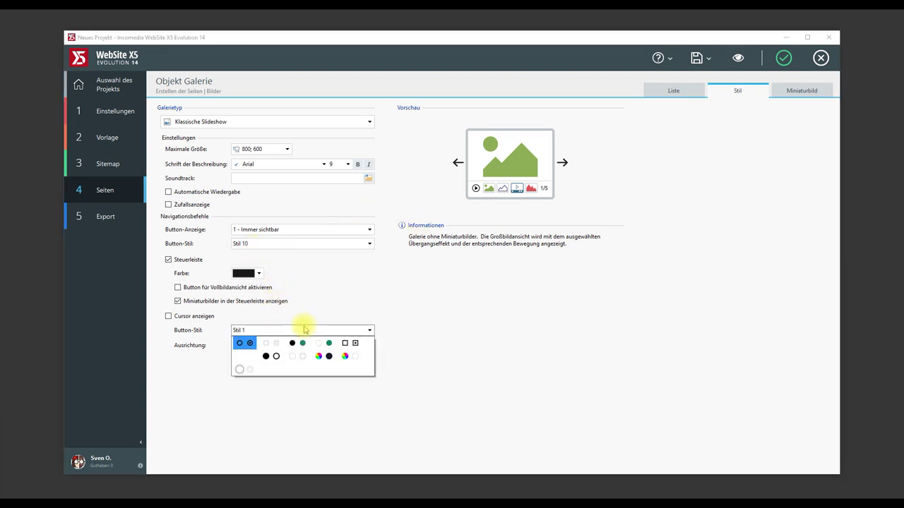
click(444, 305)
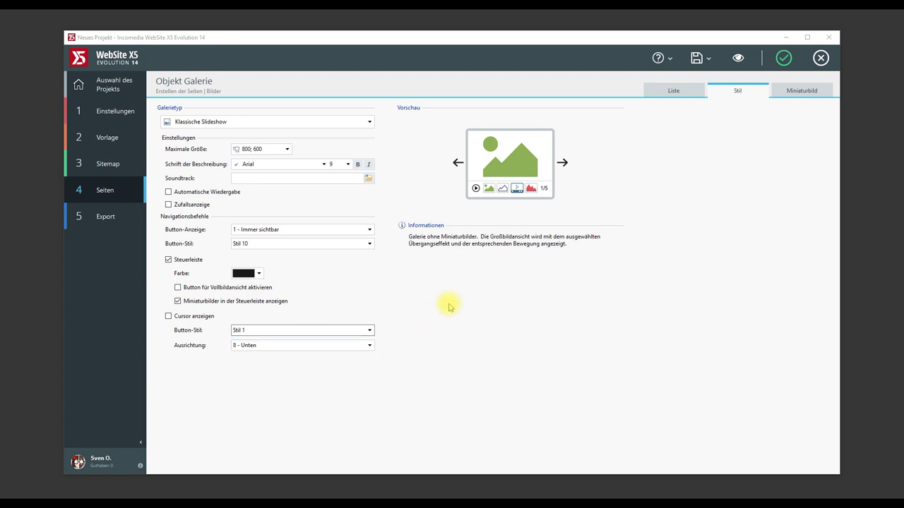
click(784, 58)
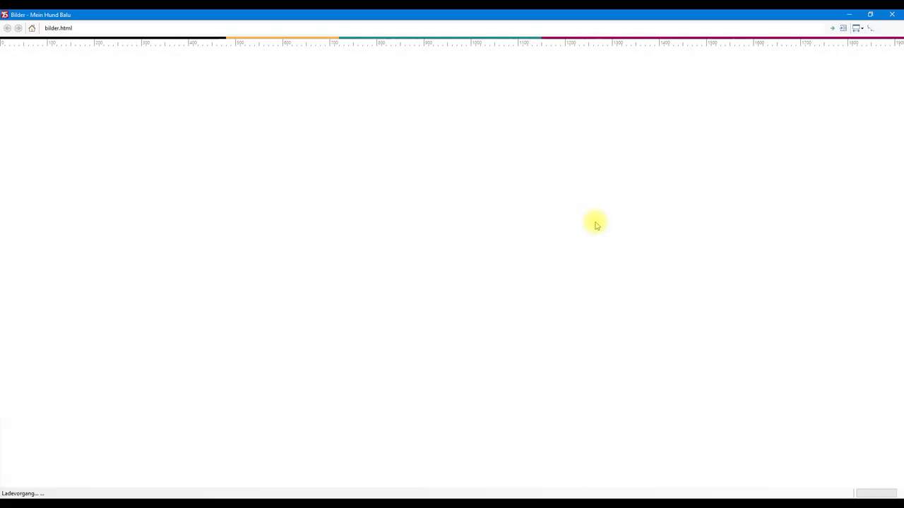
Step: Examine the Bilder page's gallery in the preview by playing the slideshow and paging through its images in both directions, and close the preview
scroll(631, 233, down, 1)
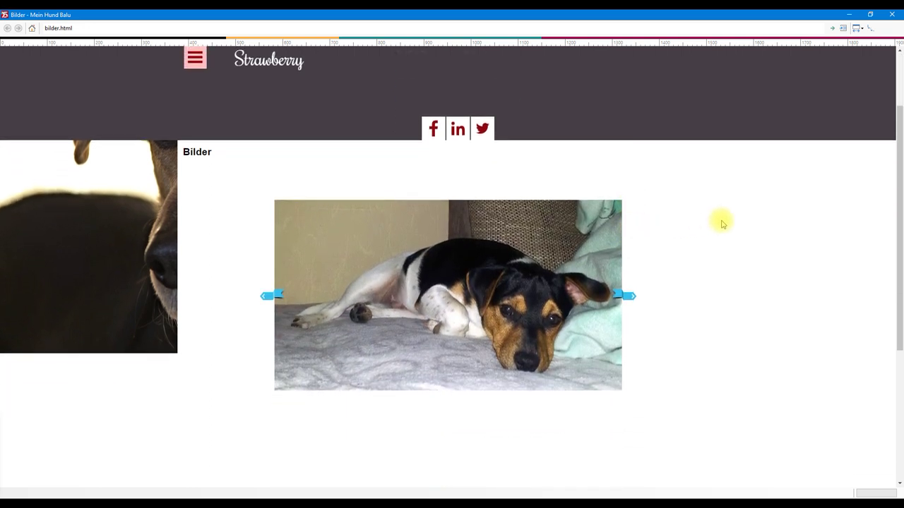
click(281, 419)
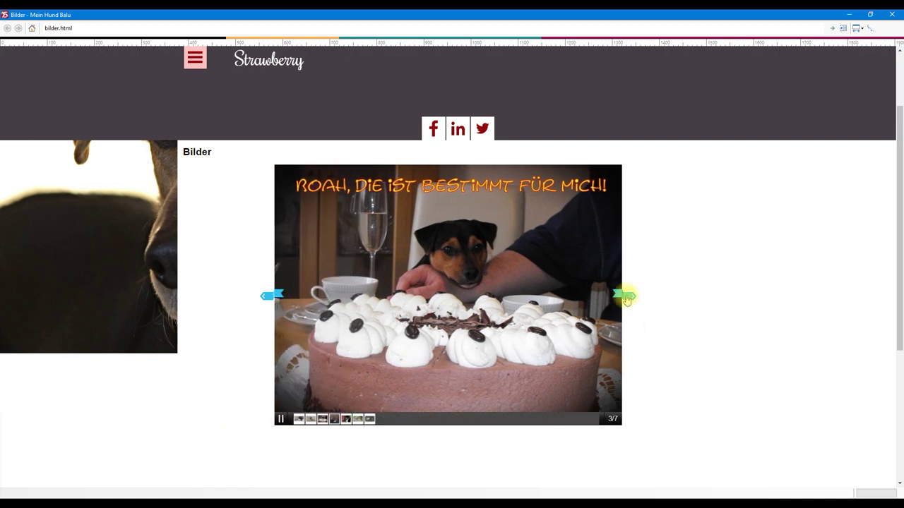
click(625, 297)
click(625, 297)
click(625, 296)
click(625, 297)
click(625, 296)
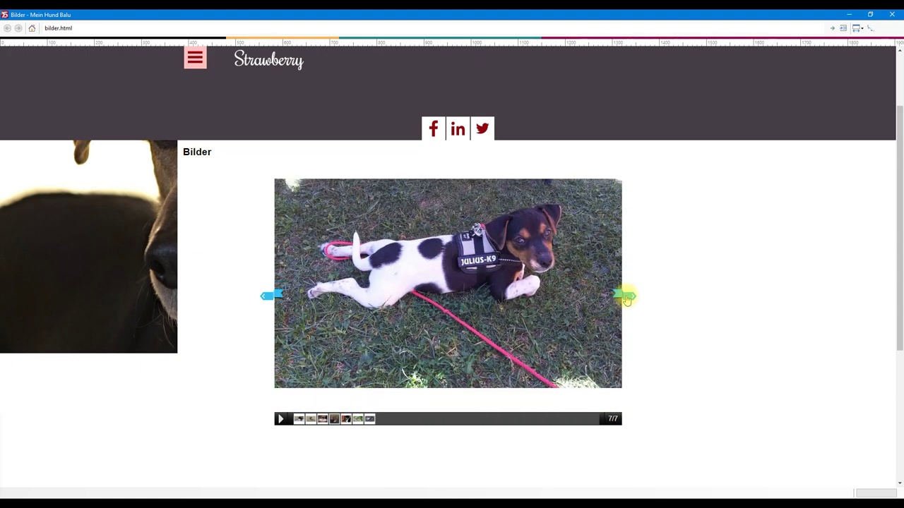
click(625, 296)
click(266, 297)
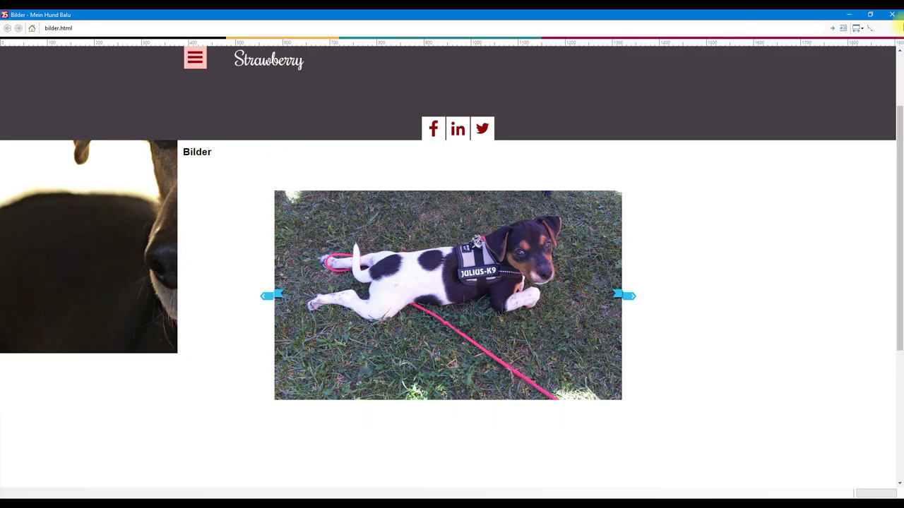
click(892, 14)
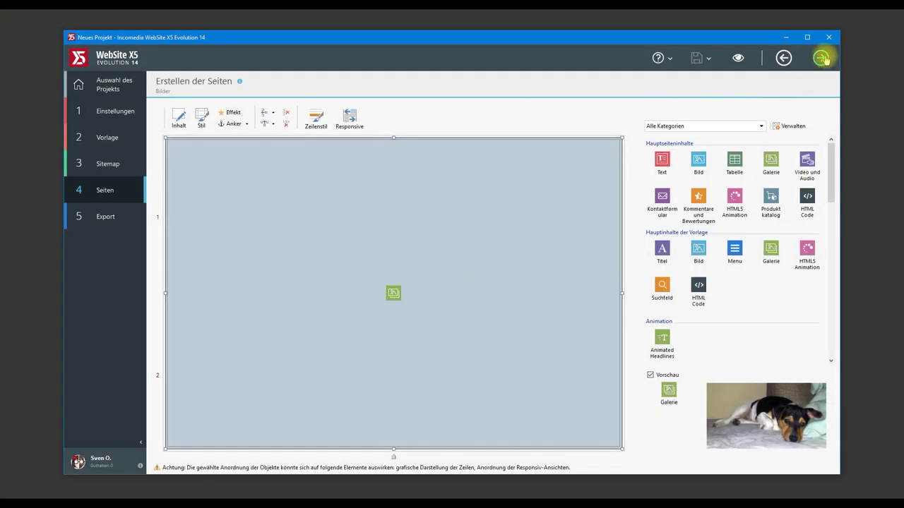
Step: Proceed to the Kontakt page and place a Kontaktformular object in the first row's right cell and a Text object in its left cell
click(821, 58)
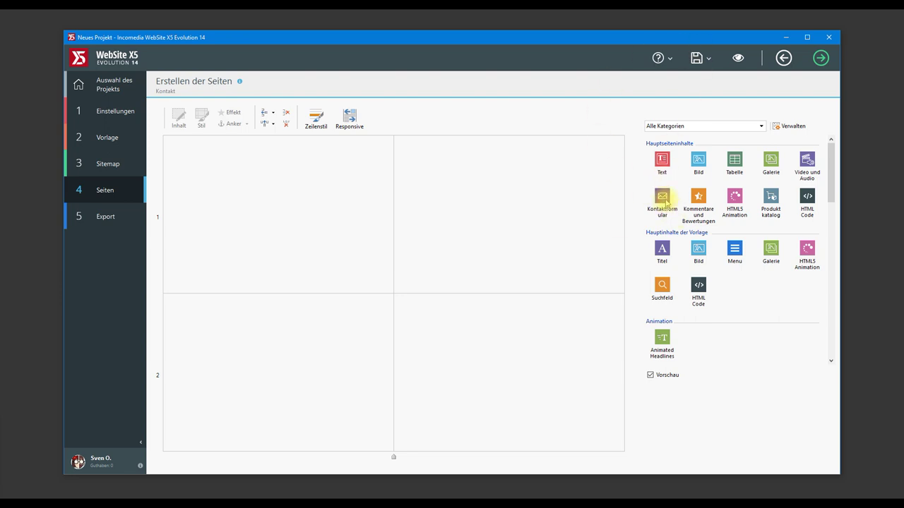
drag(664, 198, 552, 203)
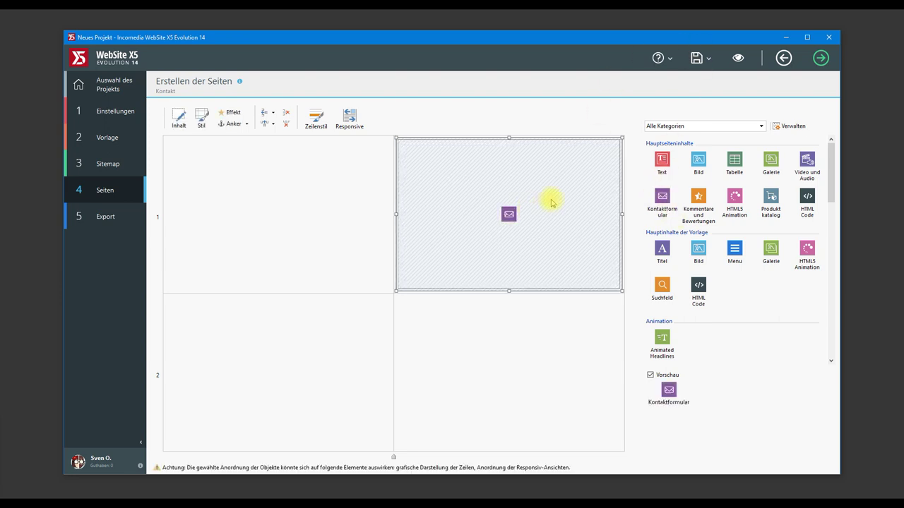
drag(663, 158, 318, 191)
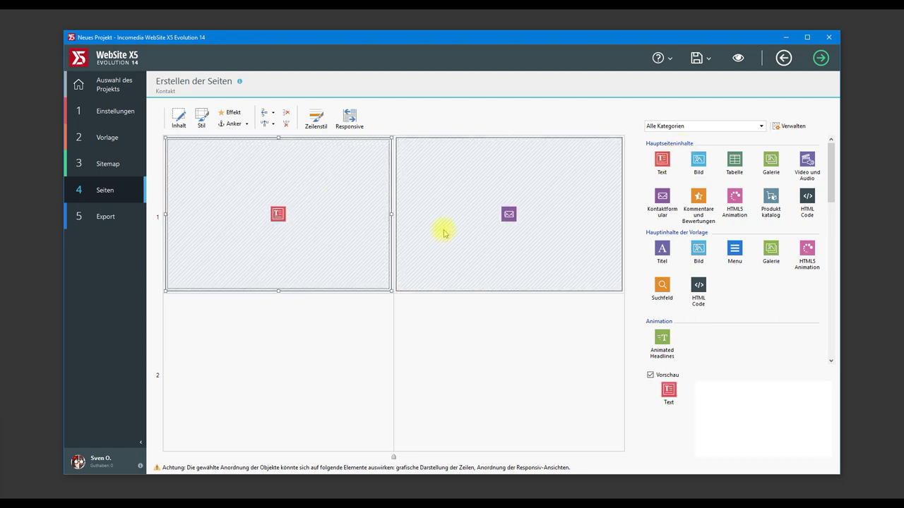
Step: Add a Drop-Down-Liste field labelled Anrede to the contact form with the entries Frau, Herr, Frau Dr. and Herr Dr
click(515, 238)
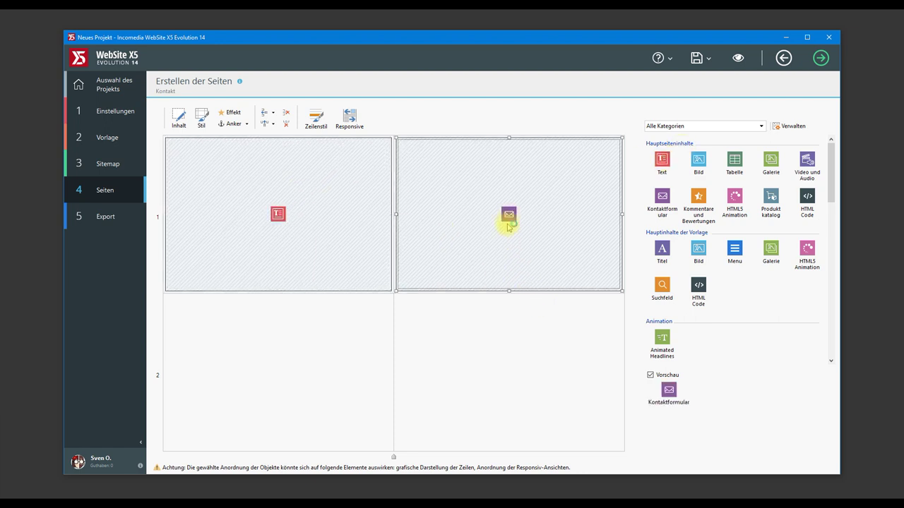
double_click(509, 226)
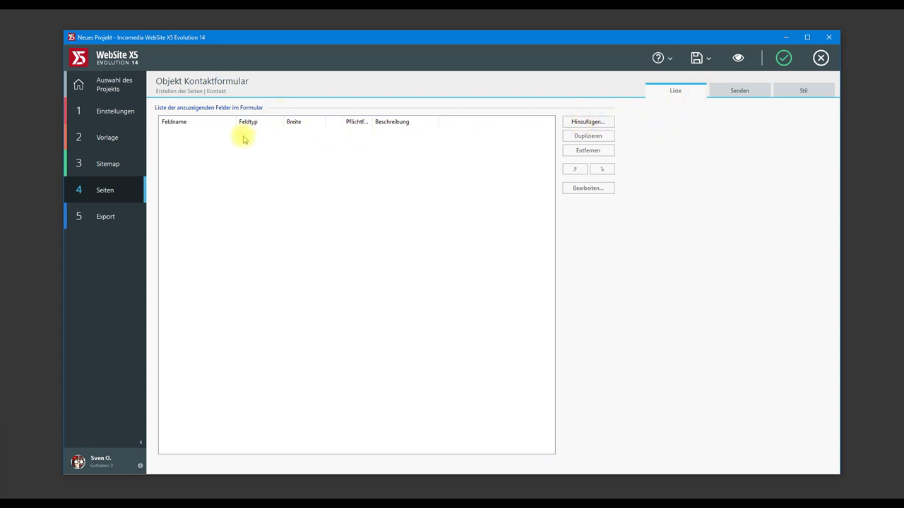
click(598, 124)
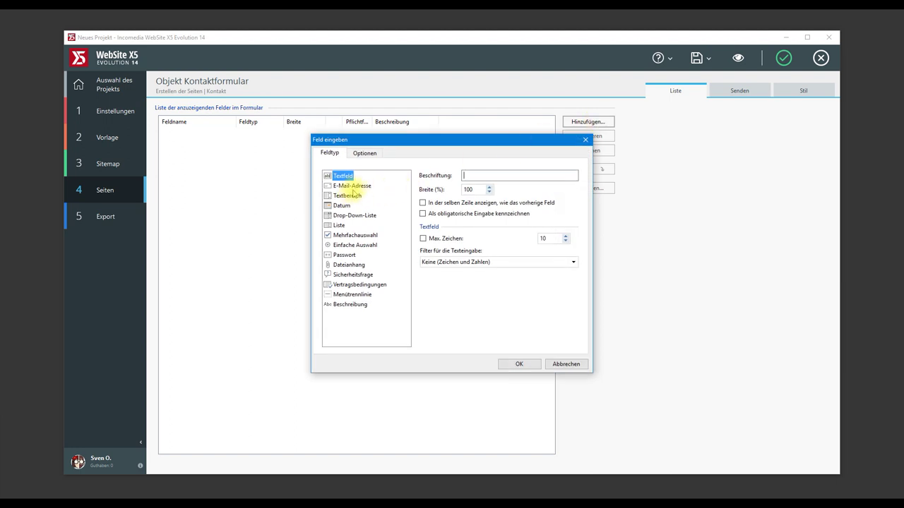
click(352, 218)
click(464, 176)
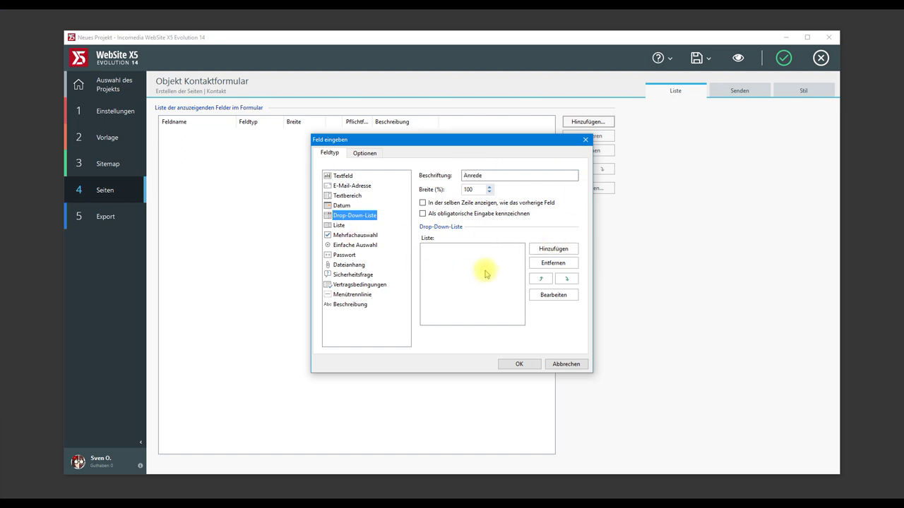
click(560, 249)
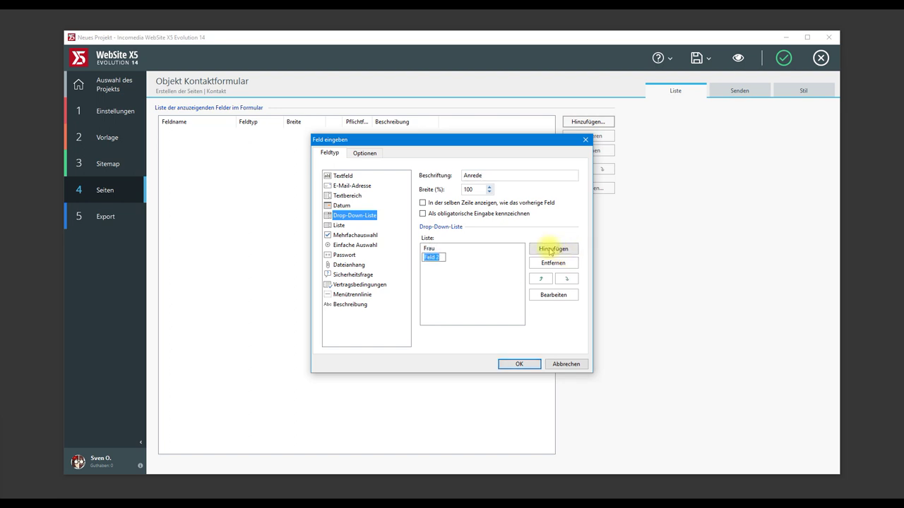
click(550, 249)
text(Frau Dr.)
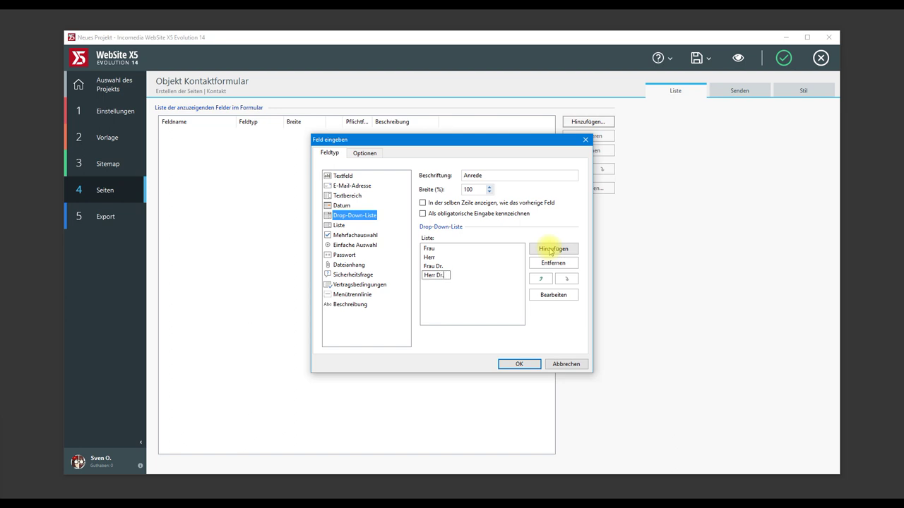
click(462, 288)
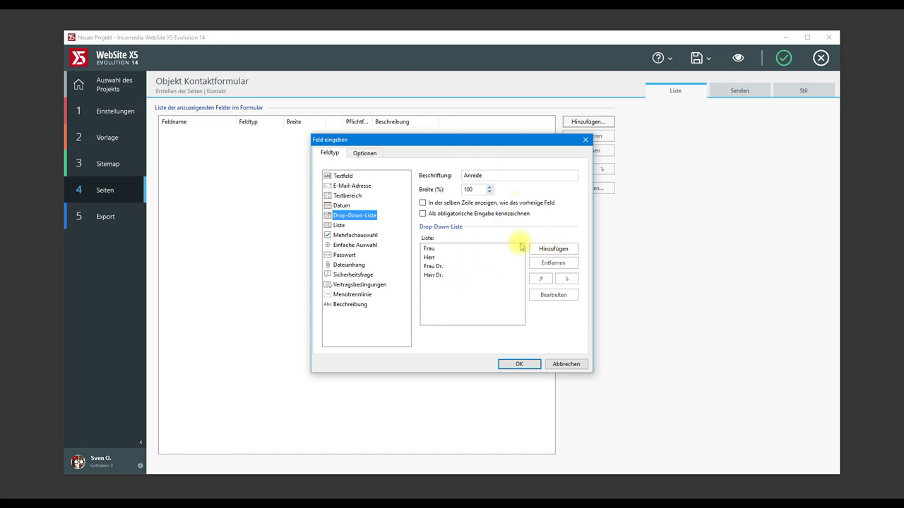
click(519, 363)
Step: Add a Textfeld labelled Vorname to the contact form
click(589, 122)
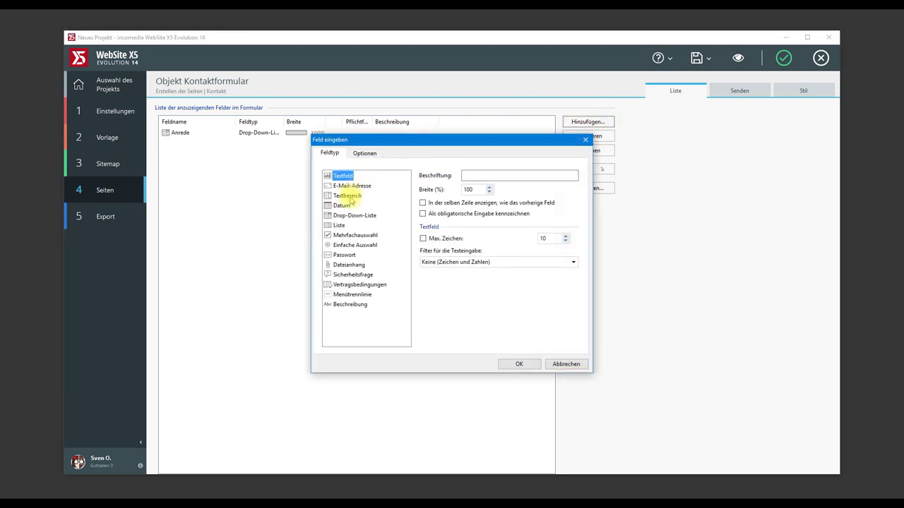
click(342, 175)
click(497, 175)
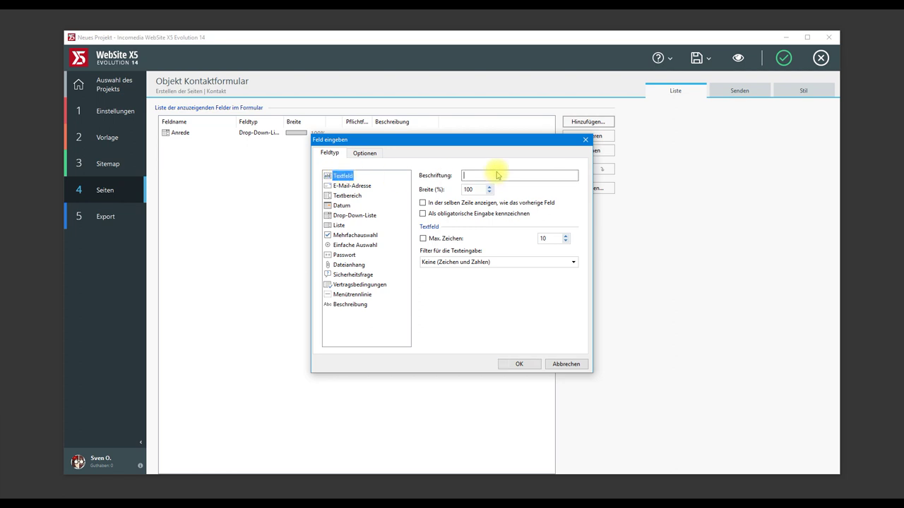
text(Vorname)
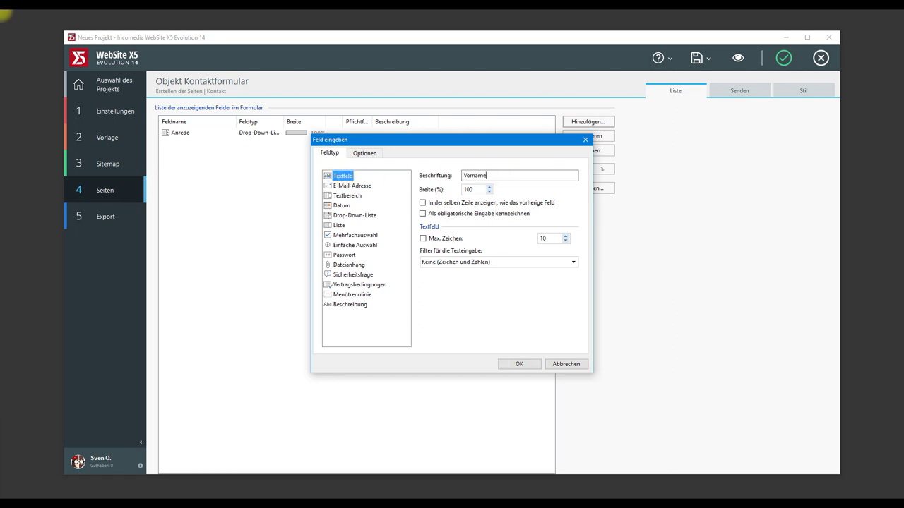
click(519, 363)
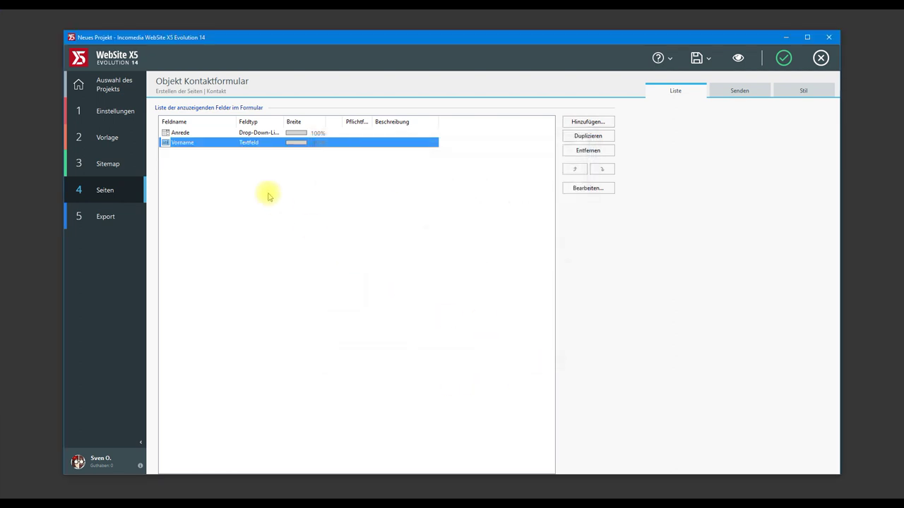
Step: Add a Textfeld labelled Nachname to the contact form
click(593, 123)
text(N)
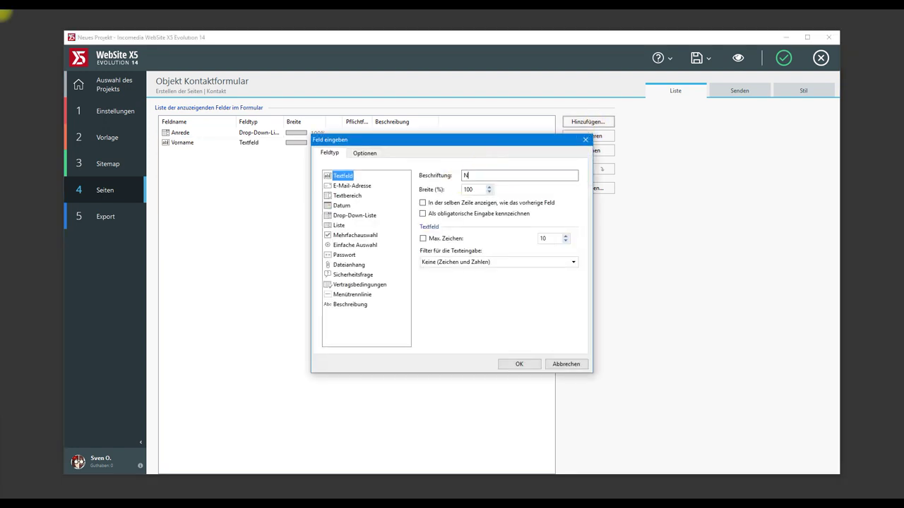
text(achname)
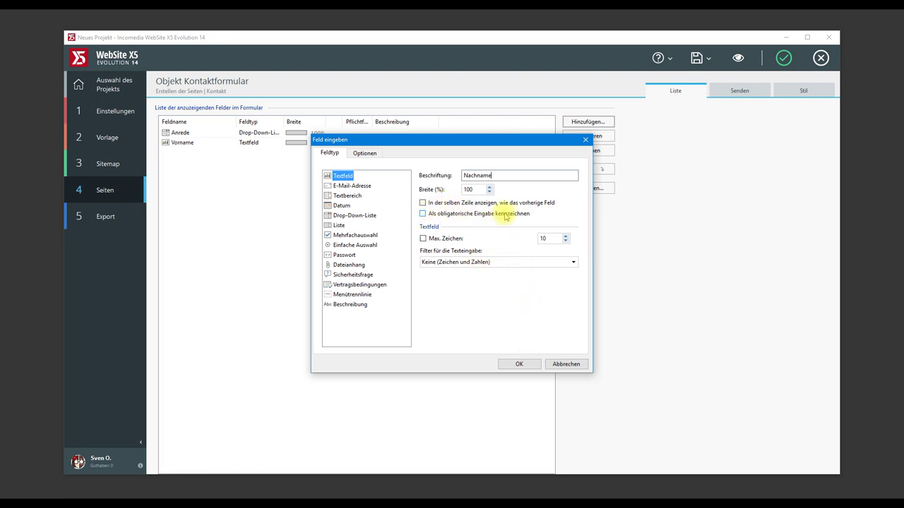
click(530, 365)
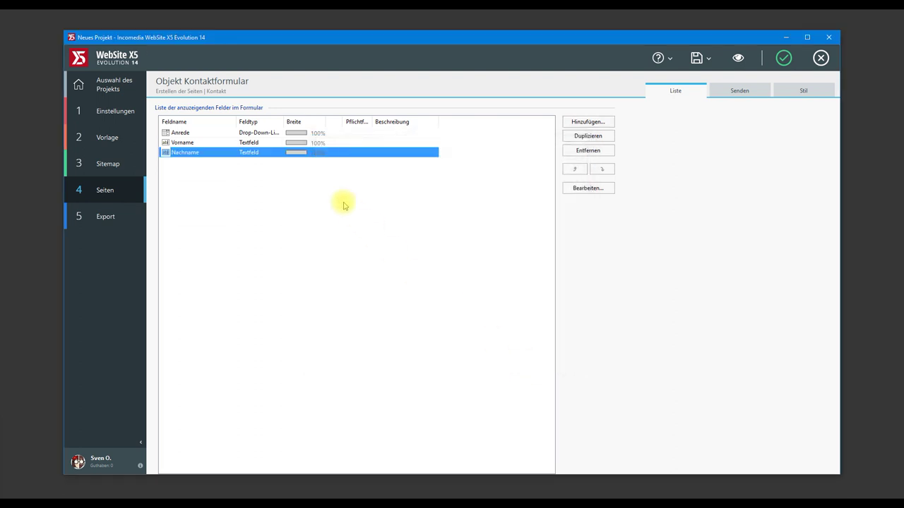
Step: Add an E-Mail-Adresse field labelled E-Mail to the contact form
click(587, 122)
click(356, 196)
click(351, 186)
text(E-Mail)
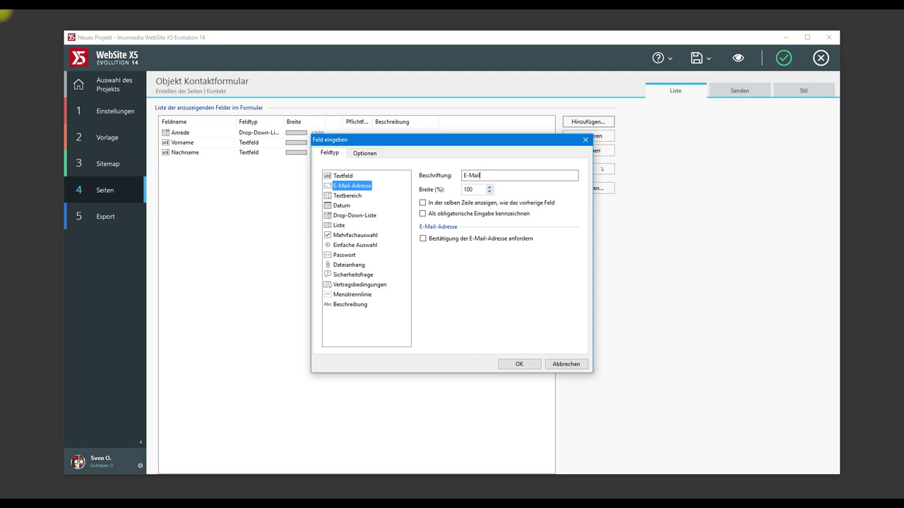
click(519, 365)
Step: Add a Textbereich labelled Kommentar with 6 lines to the contact form
click(570, 123)
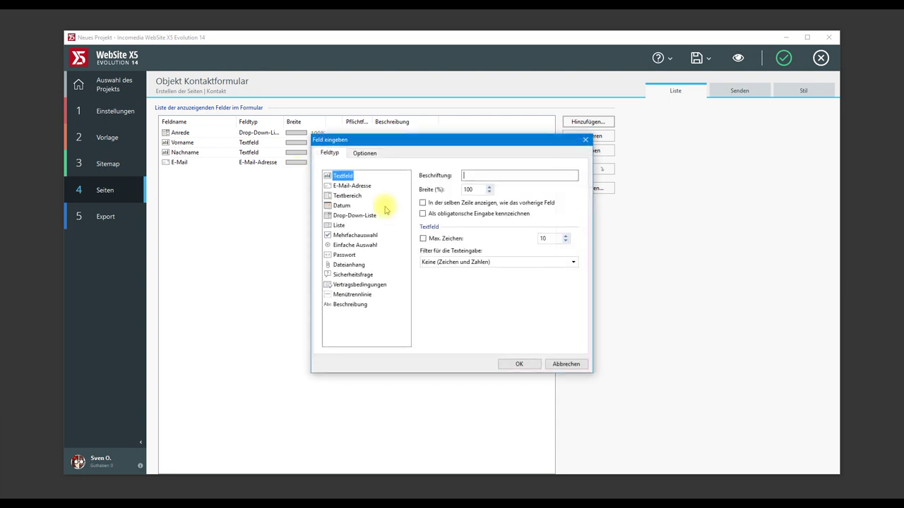
click(350, 196)
click(488, 177)
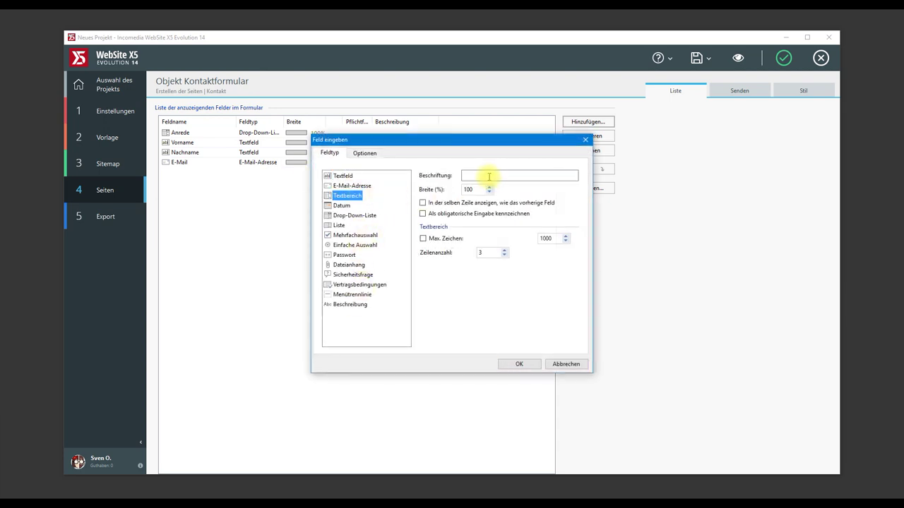
text(Kommentar)
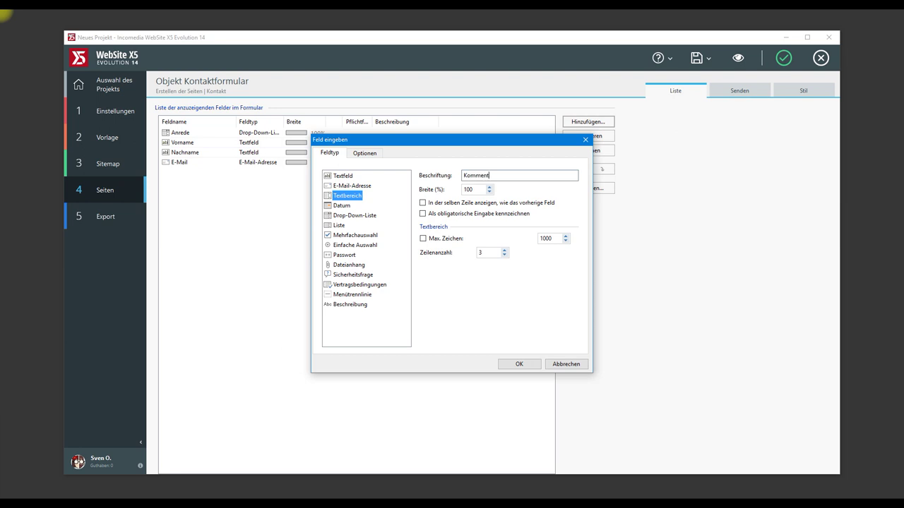
click(503, 250)
click(503, 250)
click(504, 250)
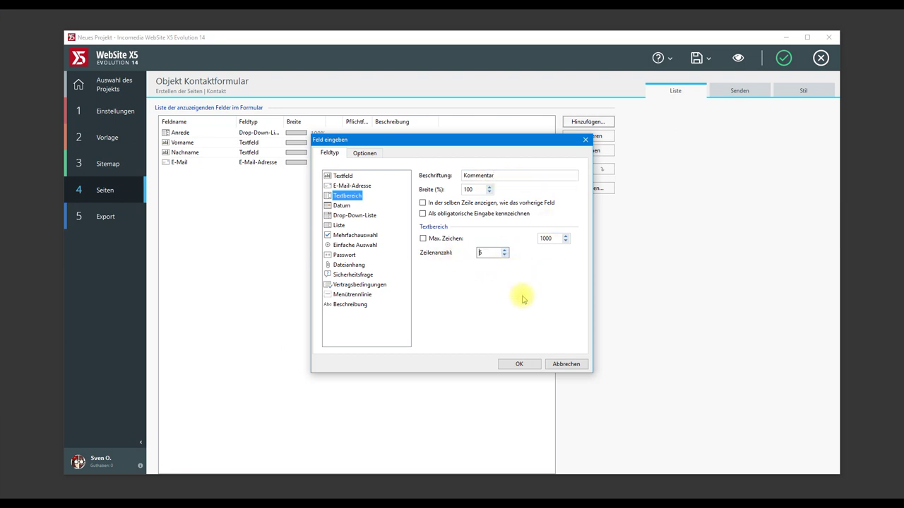
click(528, 364)
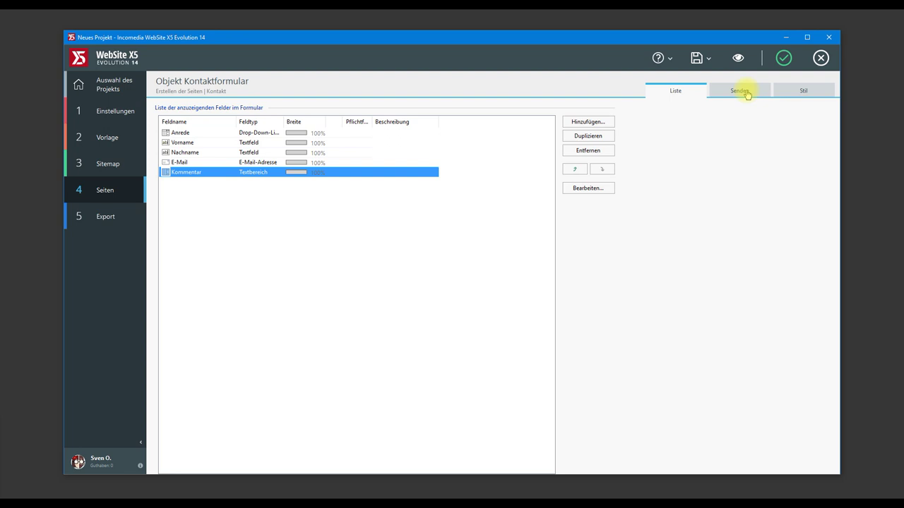
Step: In the contact form's sending settings, enable the sender's e-mail for the data dispatch and take it from the E-Mail field
click(746, 93)
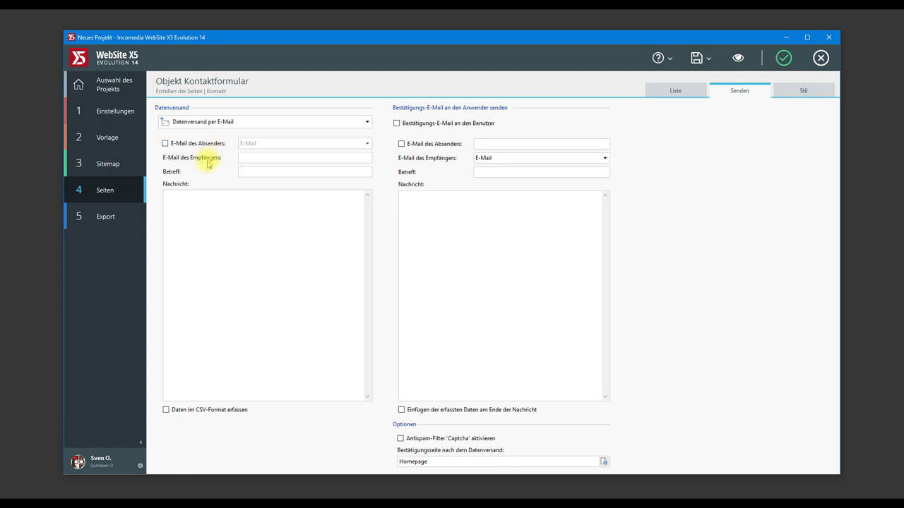
click(506, 145)
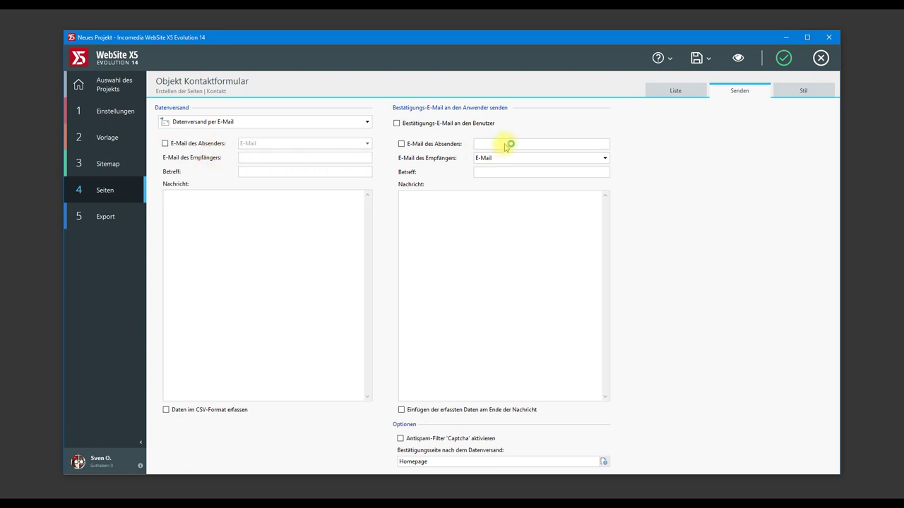
click(496, 113)
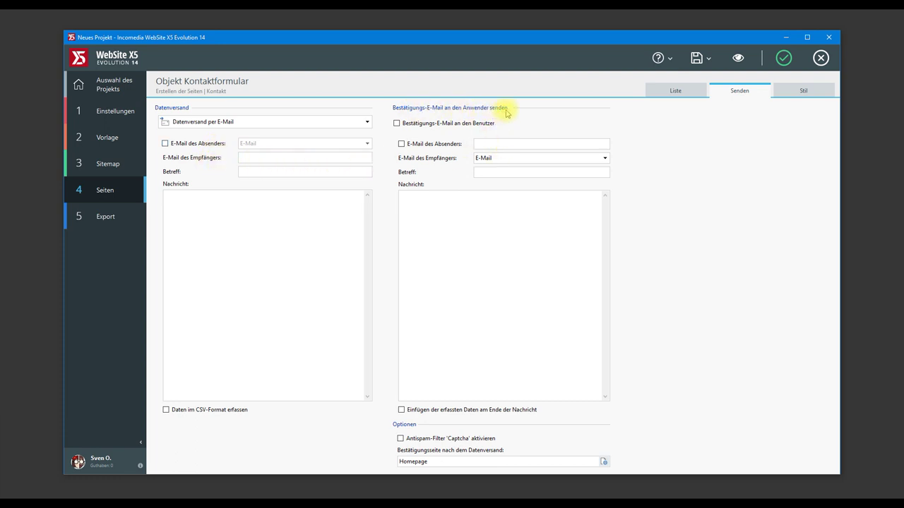
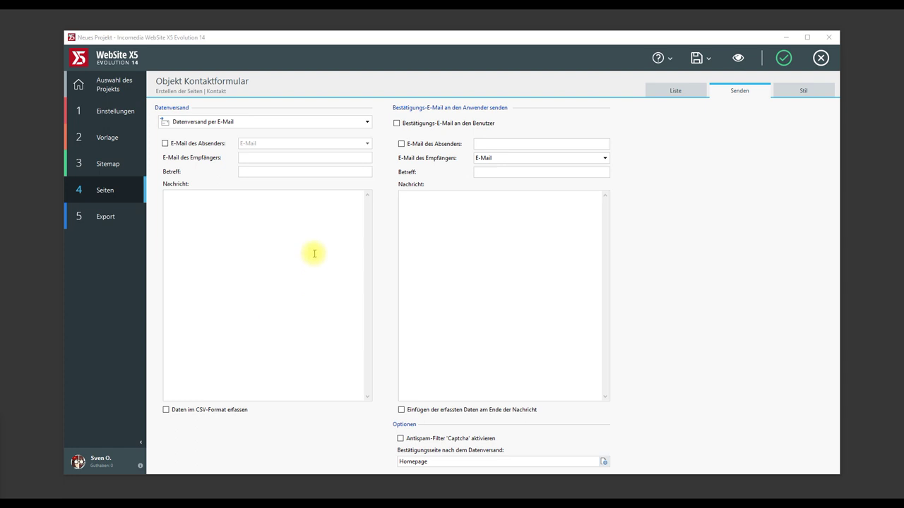
click(201, 144)
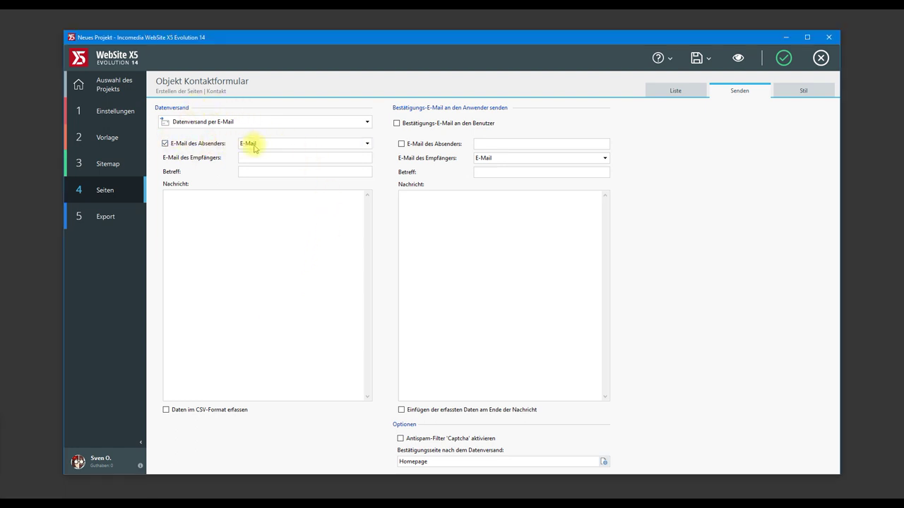
click(367, 144)
click(309, 155)
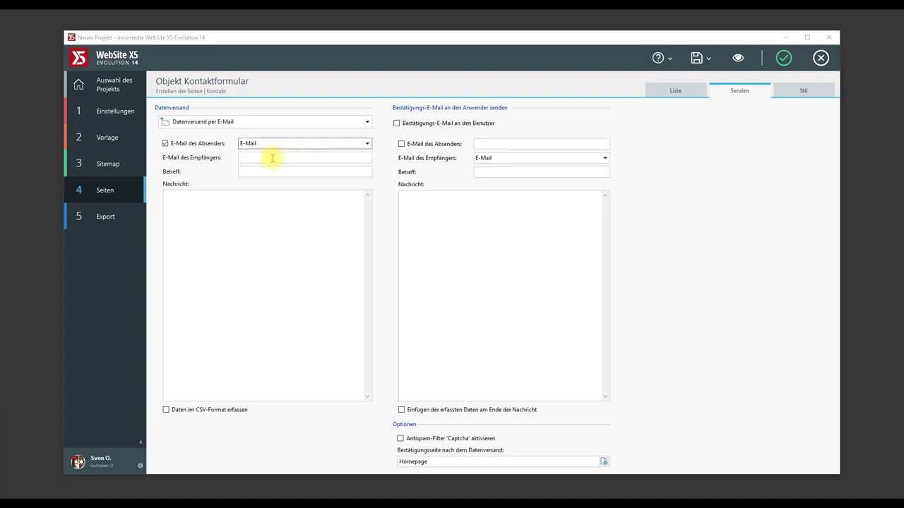
Step: Enter the recipient's e-mail address for the contact form's data dispatch, leaving the subject and message empty
click(299, 157)
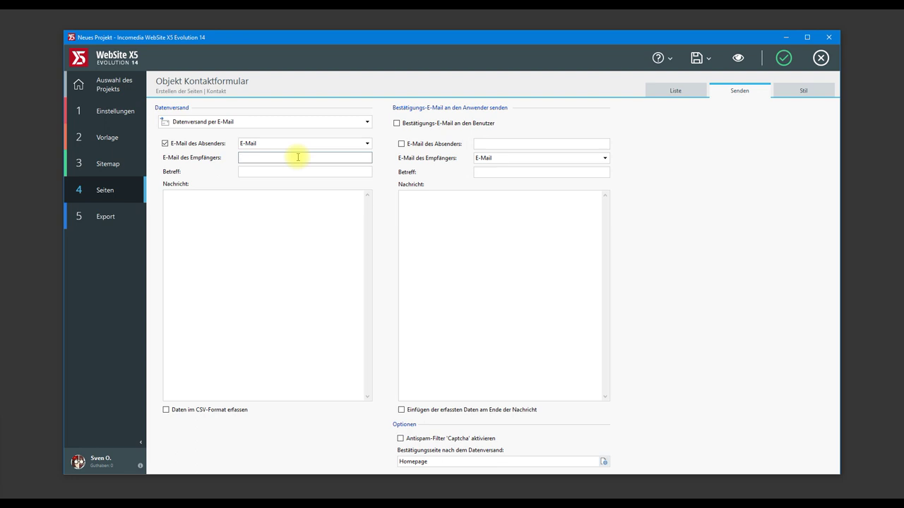
click(291, 170)
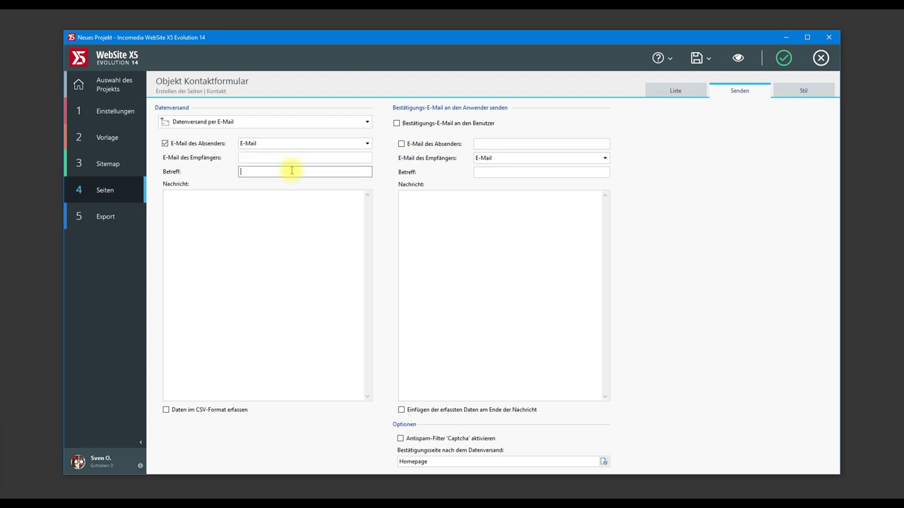
click(245, 222)
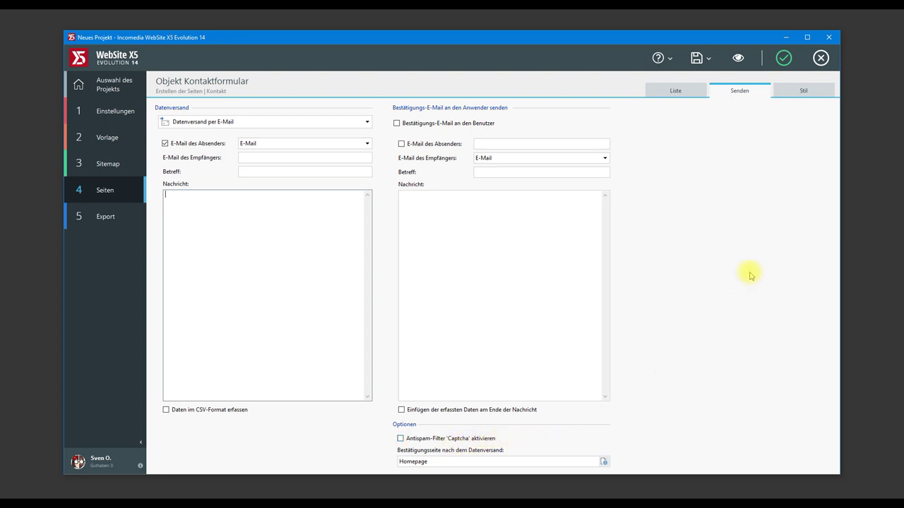
click(784, 60)
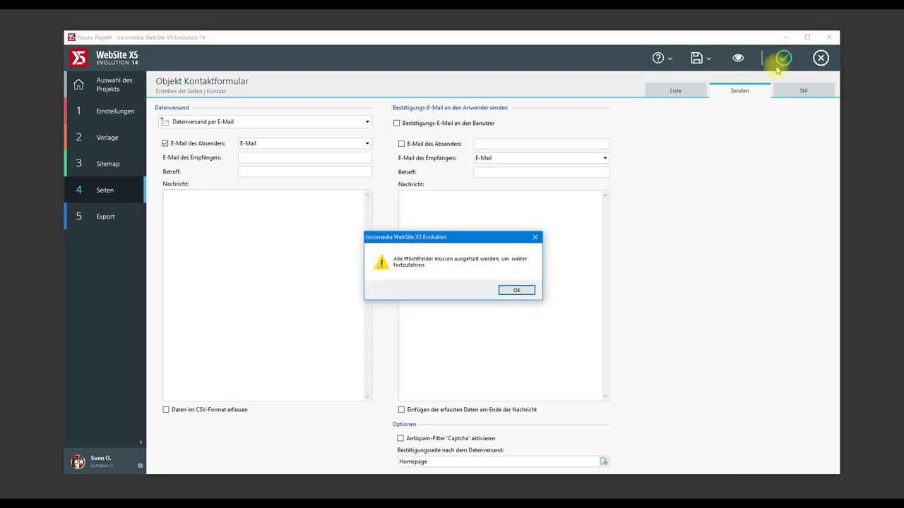
click(516, 289)
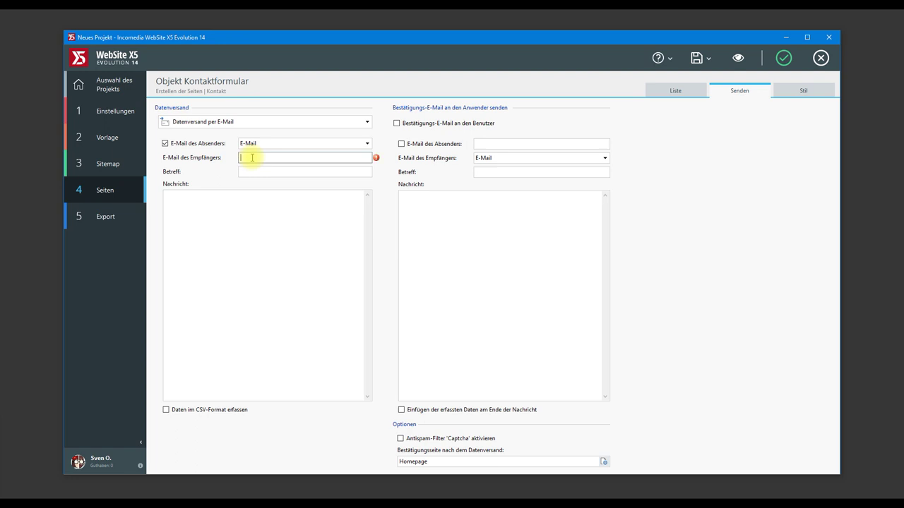
text(ma)
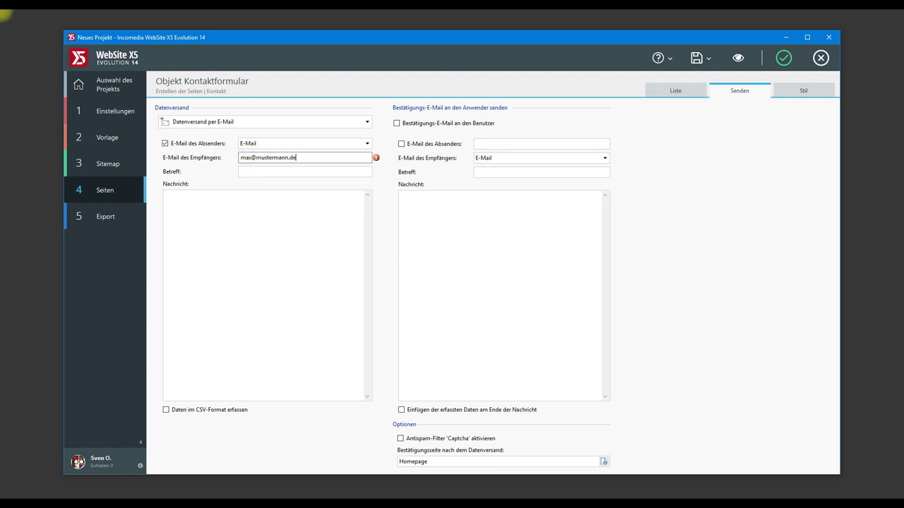
Step: Preview the Kontakt page and test the form's Anrede list by choosing Frau Dr., Frau and Herr in turn
click(747, 59)
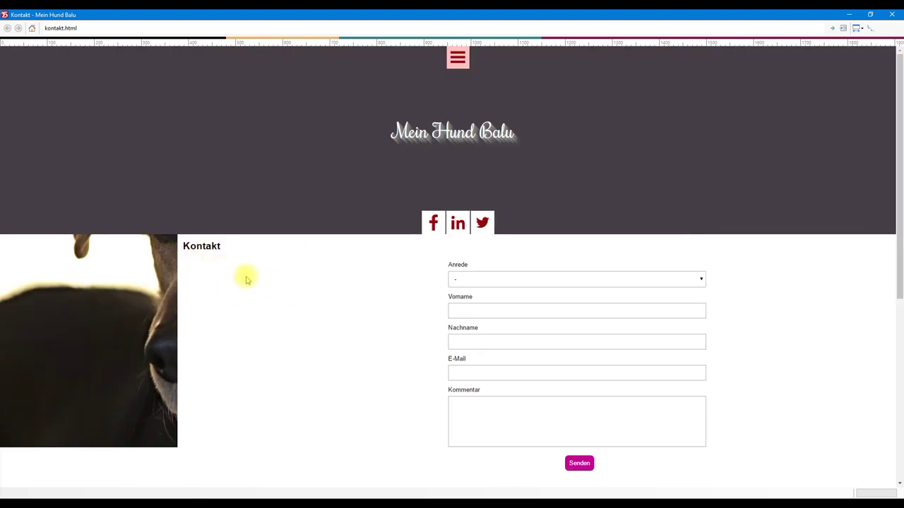
click(703, 280)
click(612, 312)
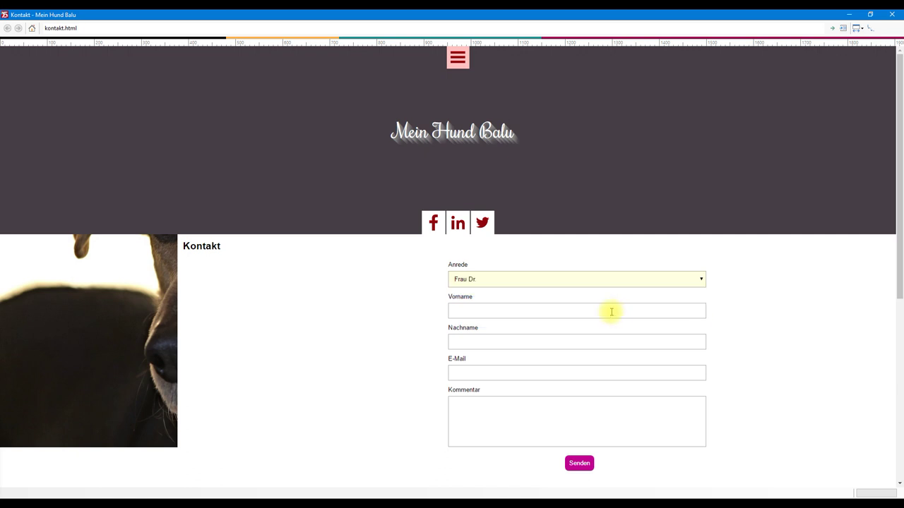
click(584, 280)
click(522, 299)
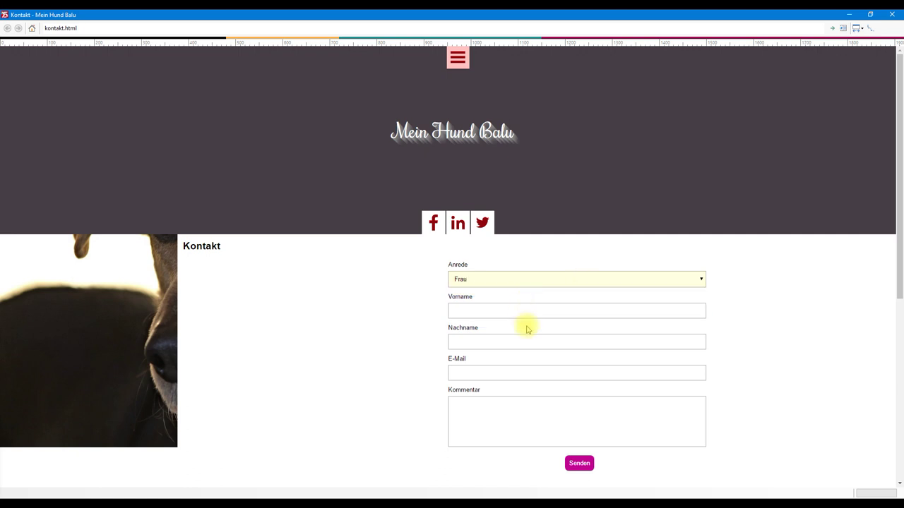
click(549, 280)
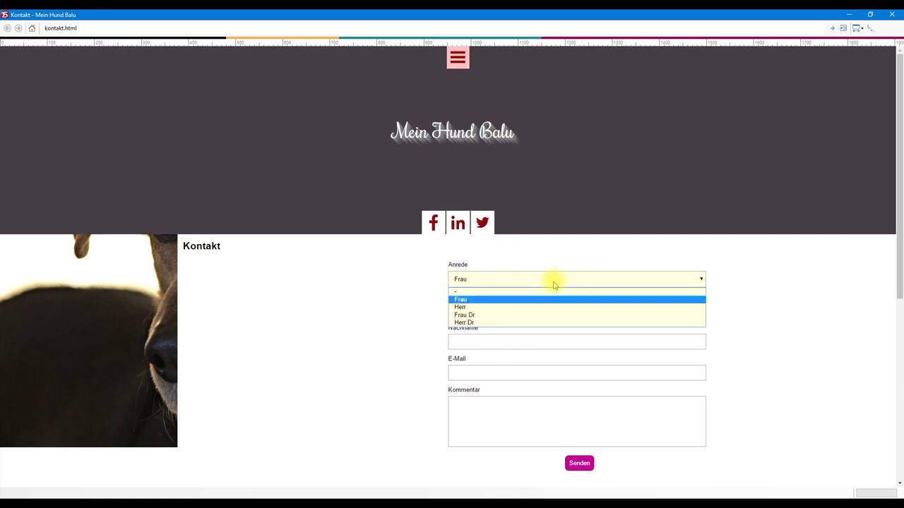
click(495, 307)
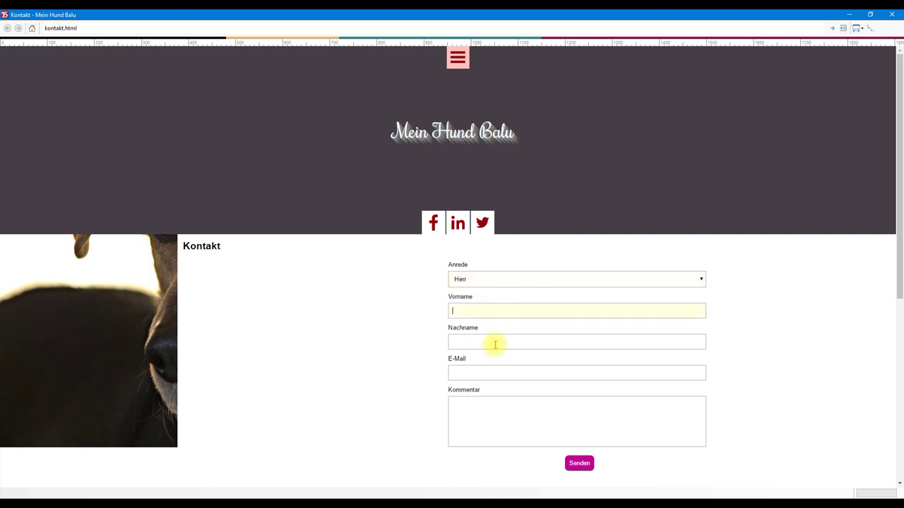
Step: Test sending the contact form in the preview, dismiss the notice and close the preview
click(497, 373)
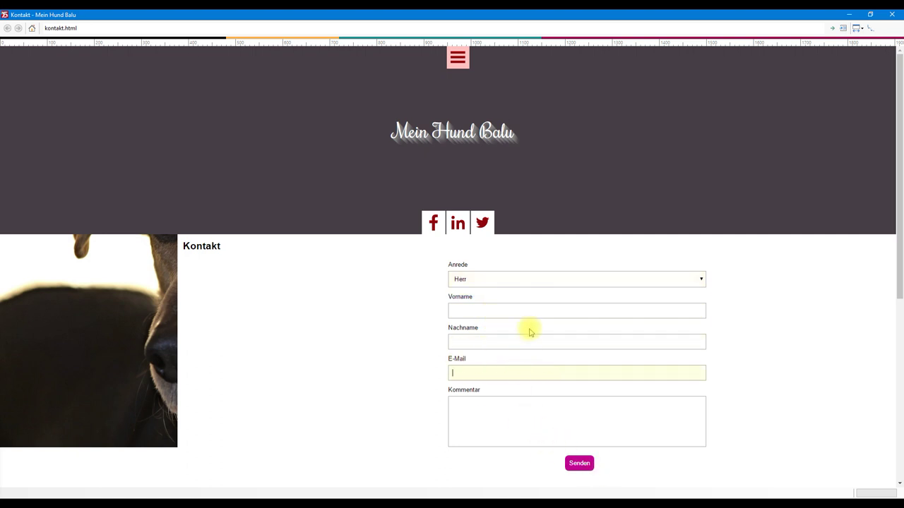
click(579, 463)
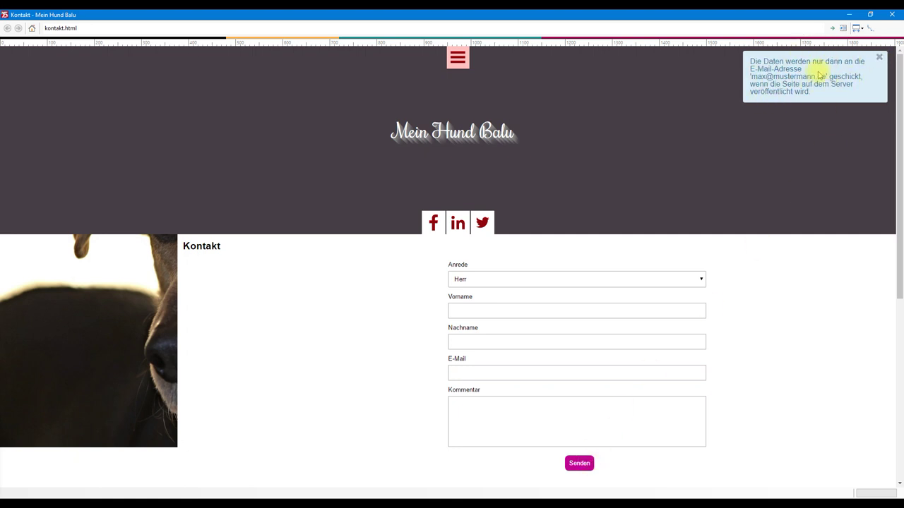
click(579, 464)
click(879, 58)
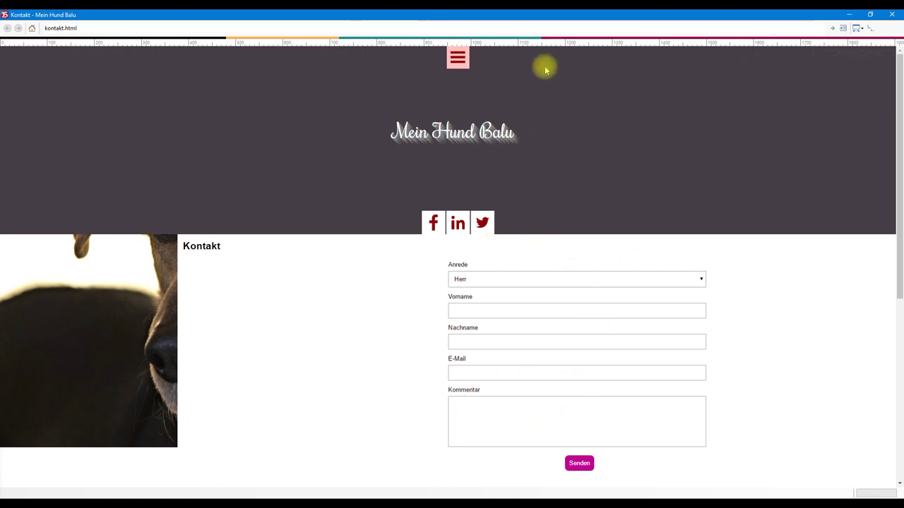
click(892, 14)
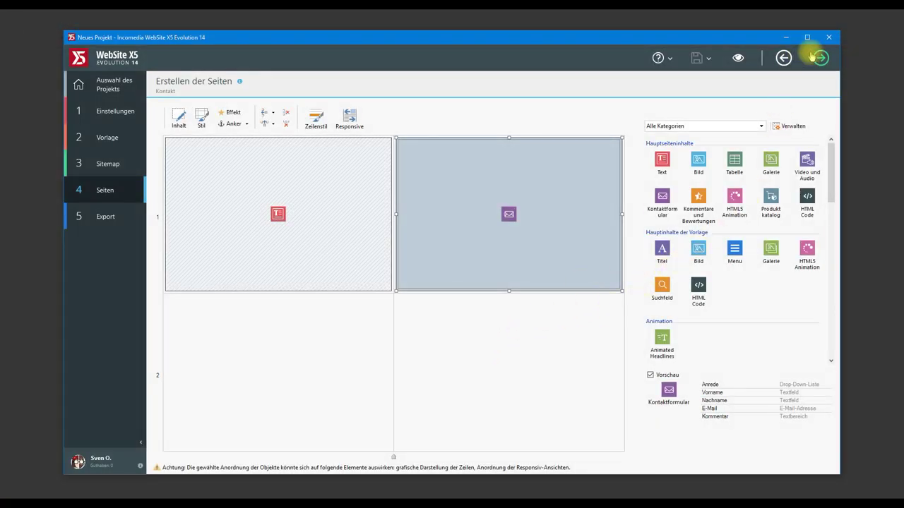
Step: Proceed to the Impressum page, place a Text object spanning all four cells of the grid, and save the project
click(821, 58)
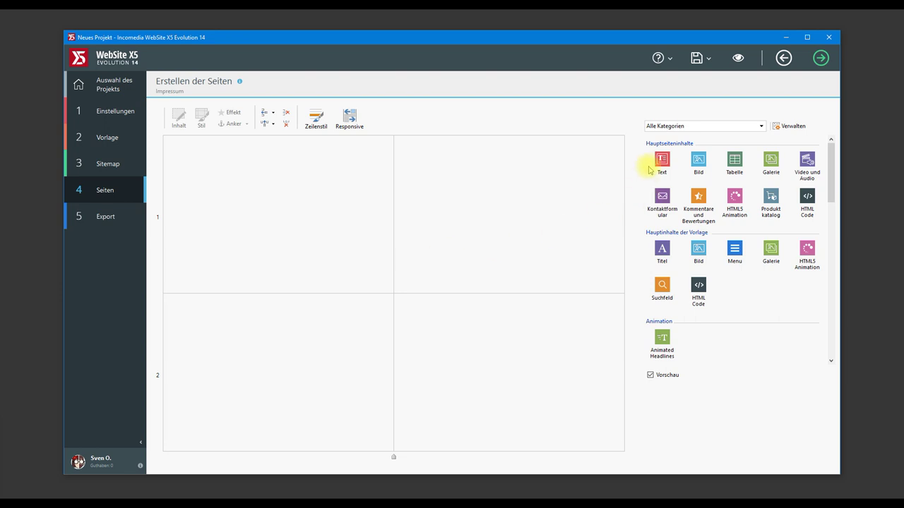
drag(663, 161, 385, 297)
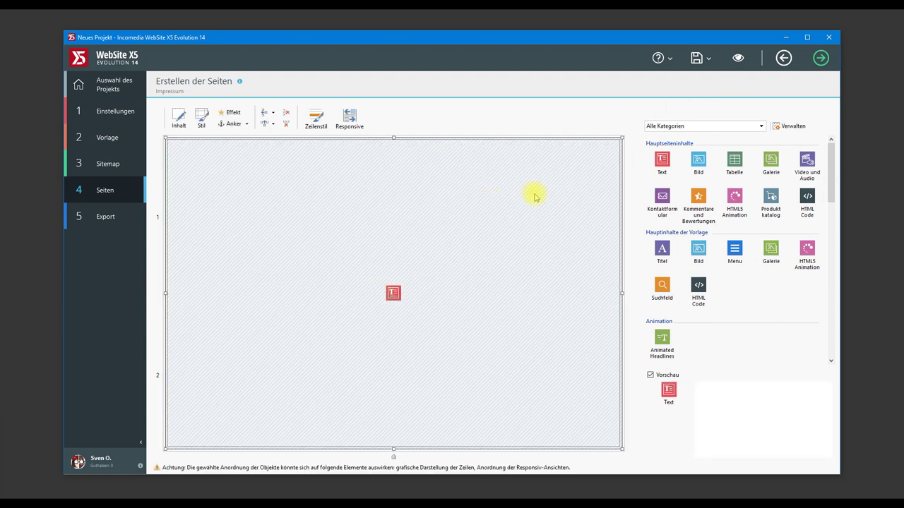
click(697, 58)
click(821, 59)
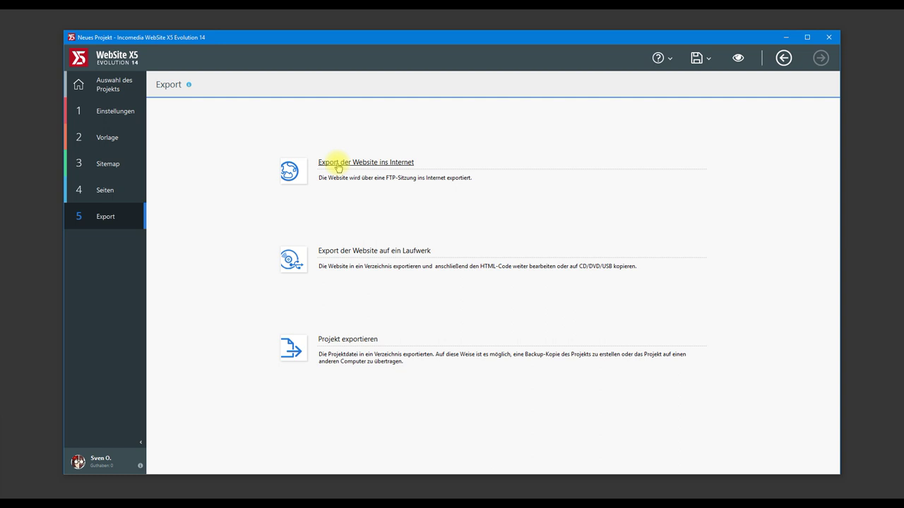
click(386, 162)
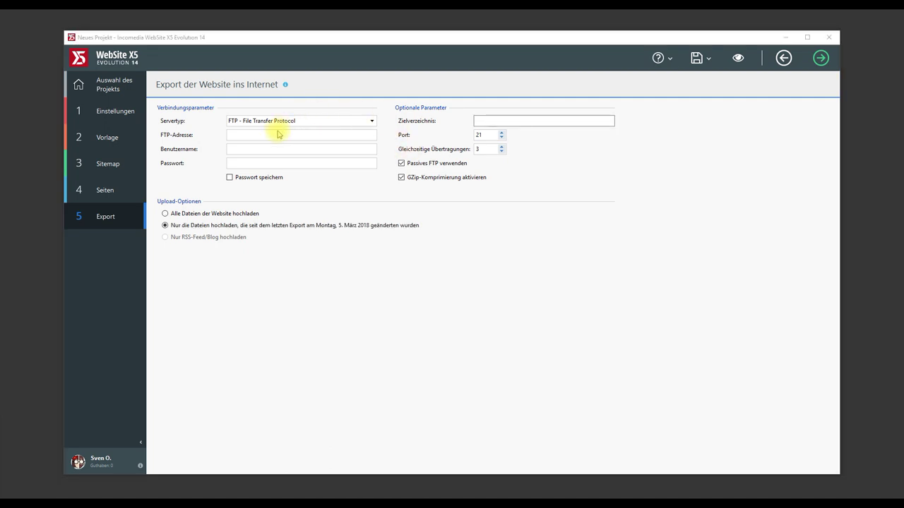
click(274, 136)
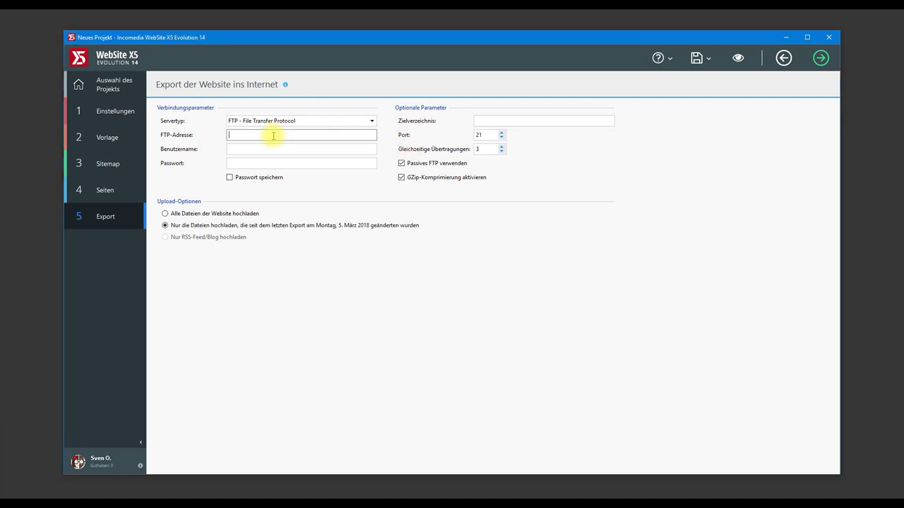
text(www.svohosting.de)
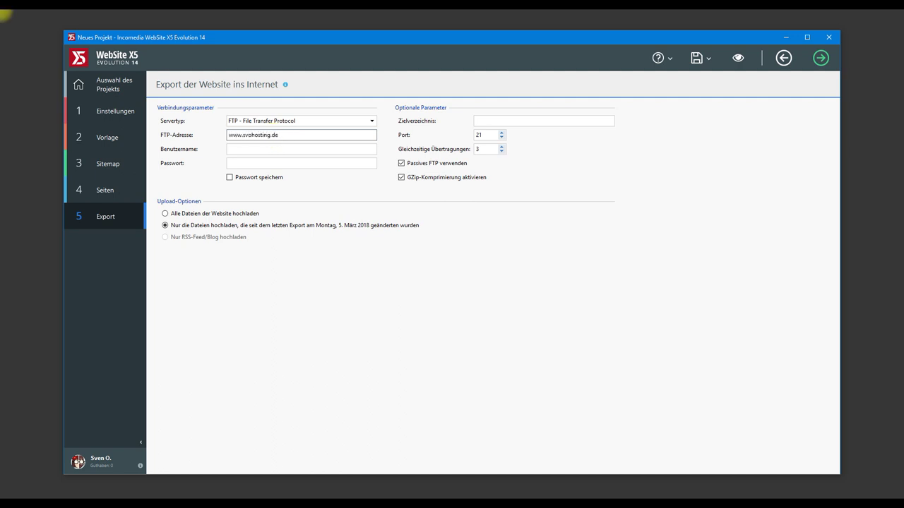
key(Tab)
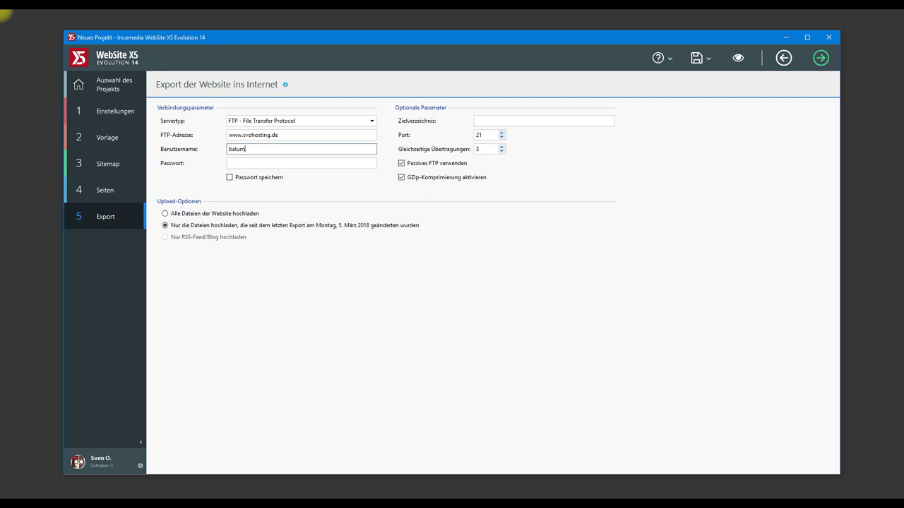
key(Tab)
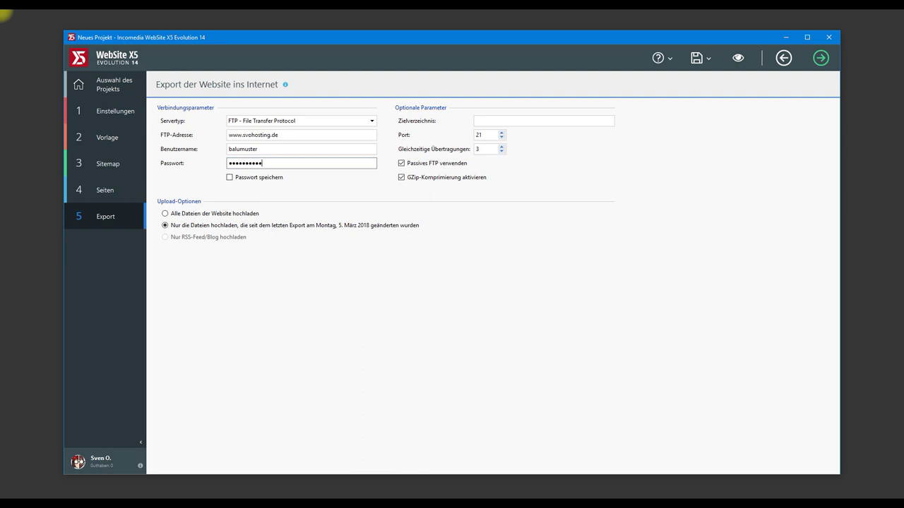
click(250, 177)
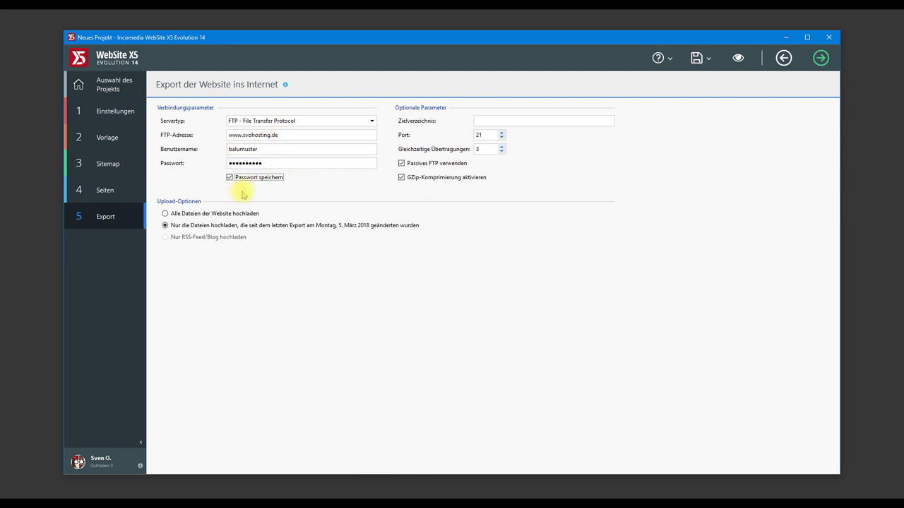
Step: Export all website files to the target directory / on the server and confirm the publishing folder
click(498, 121)
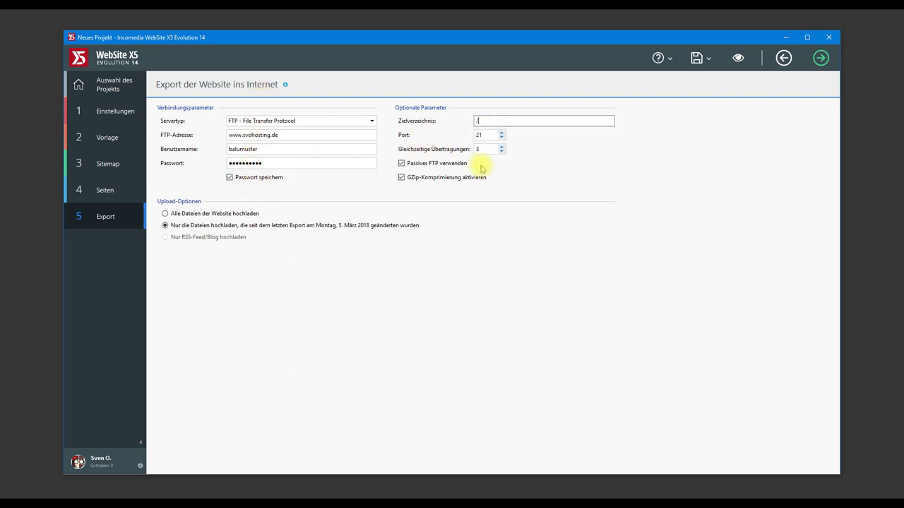
click(241, 215)
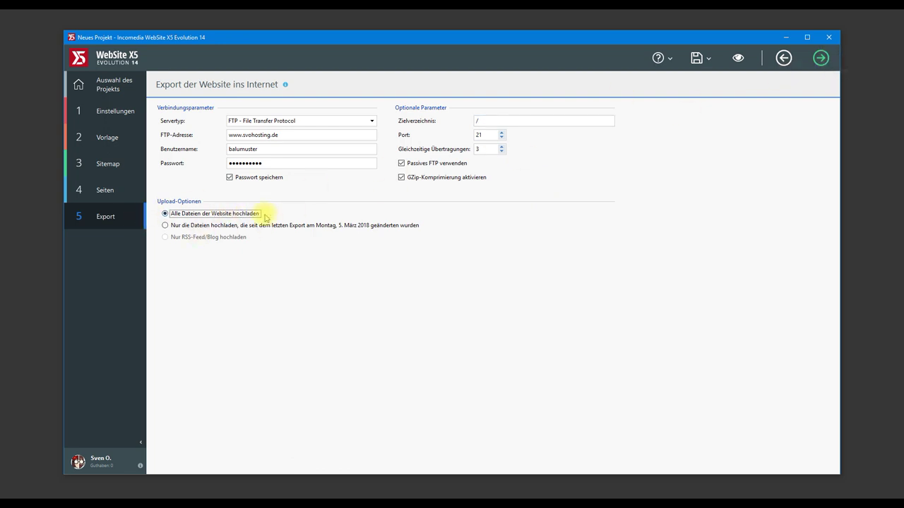
click(821, 59)
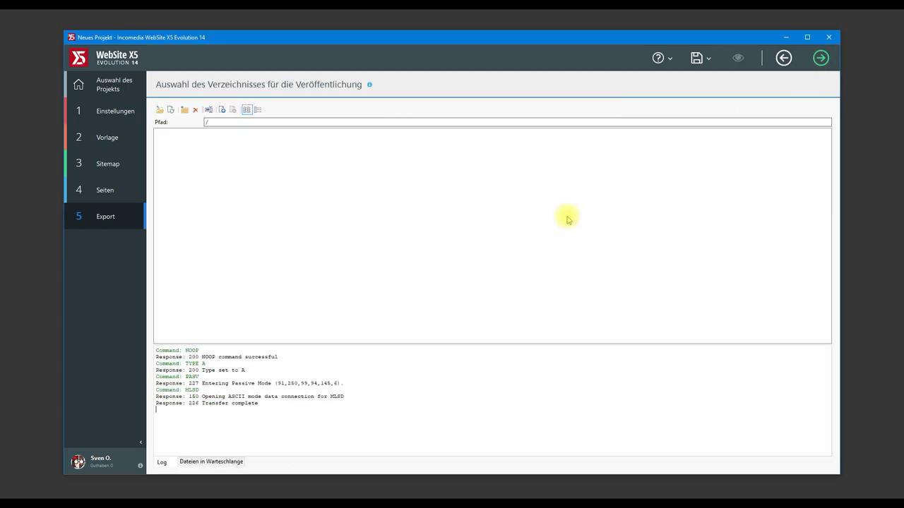
click(158, 112)
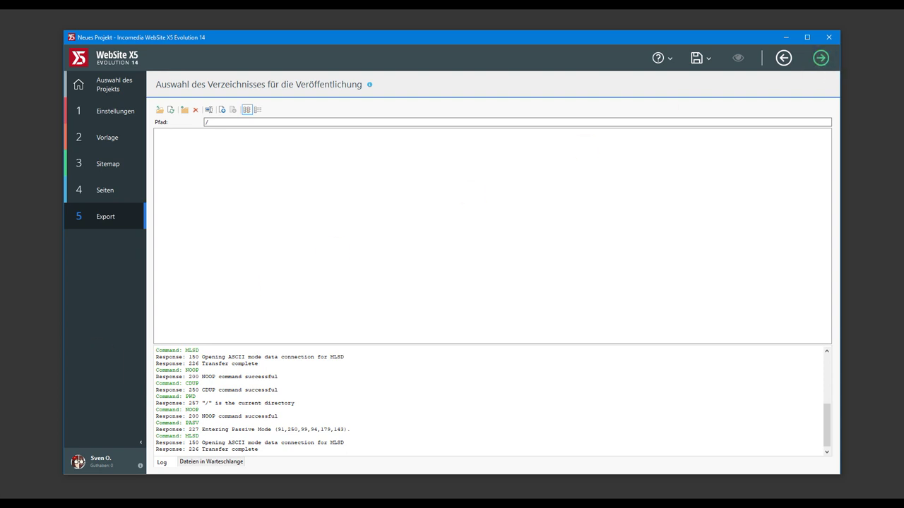
click(821, 58)
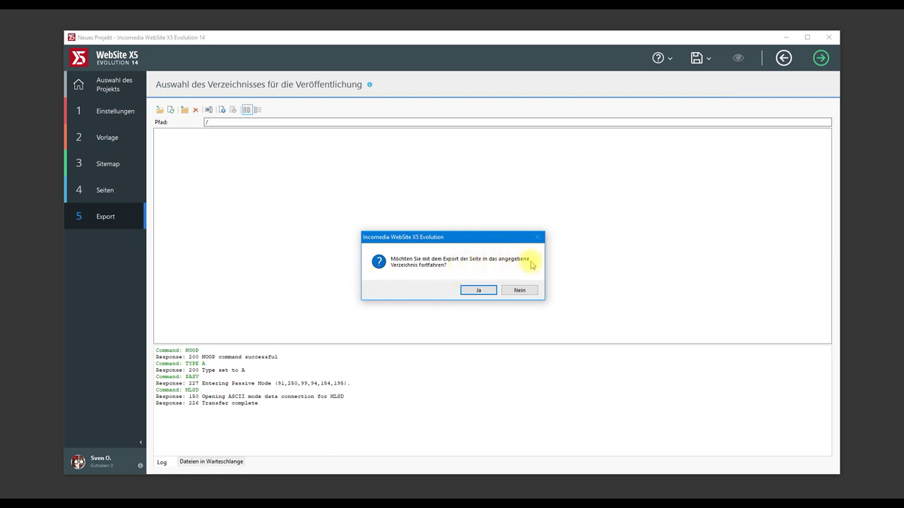
click(481, 290)
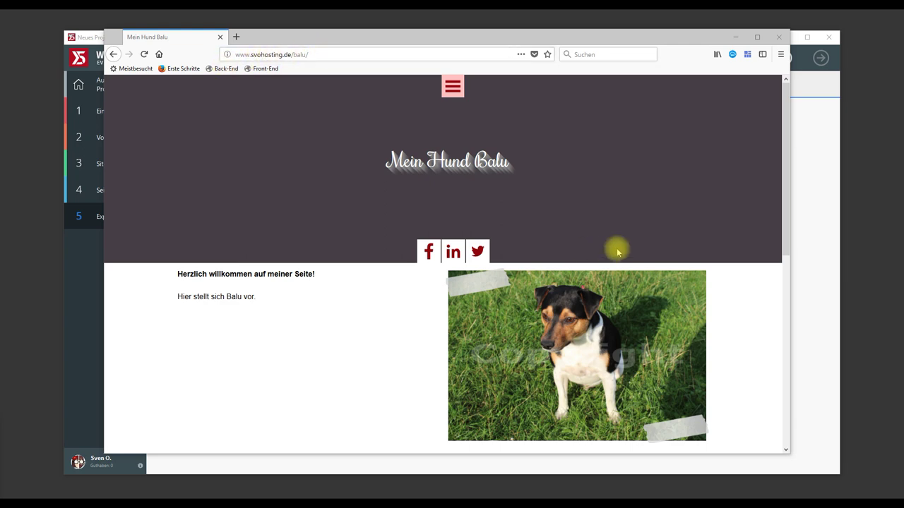
Step: Examine the published home page in the browser from the welcome text down to the footer
scroll(621, 238, down, 3)
scroll(259, 188, up, 1)
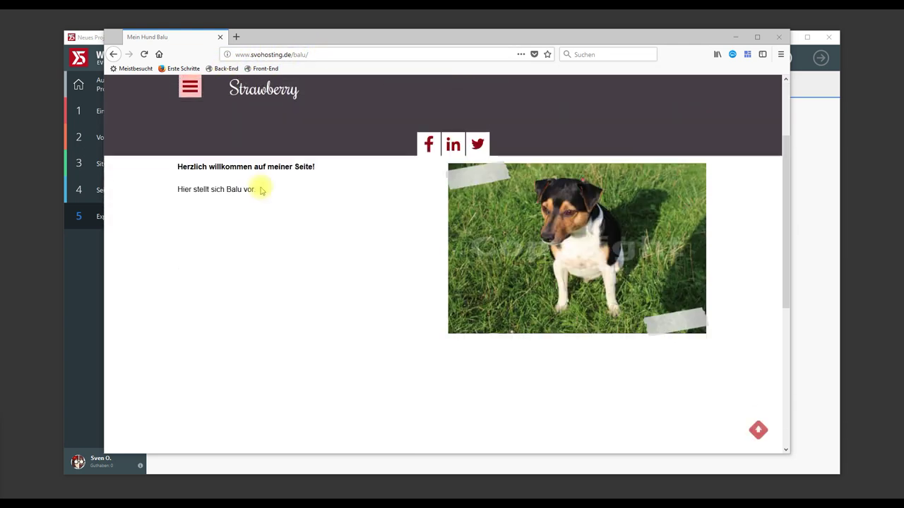
scroll(543, 282, down, 5)
scroll(542, 283, down, 3)
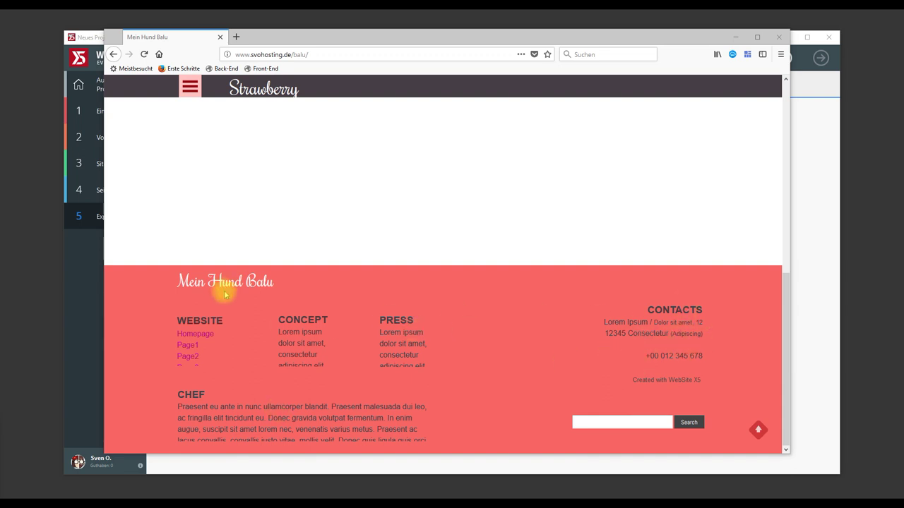
Step: Return to WebSite X5 and open the Fußzeile in the template content, comparing it with the published footer
click(821, 143)
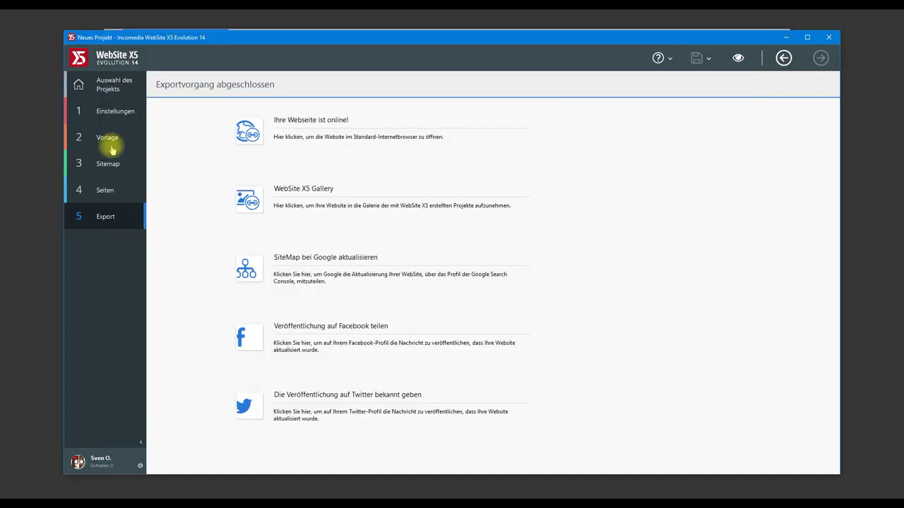
click(106, 141)
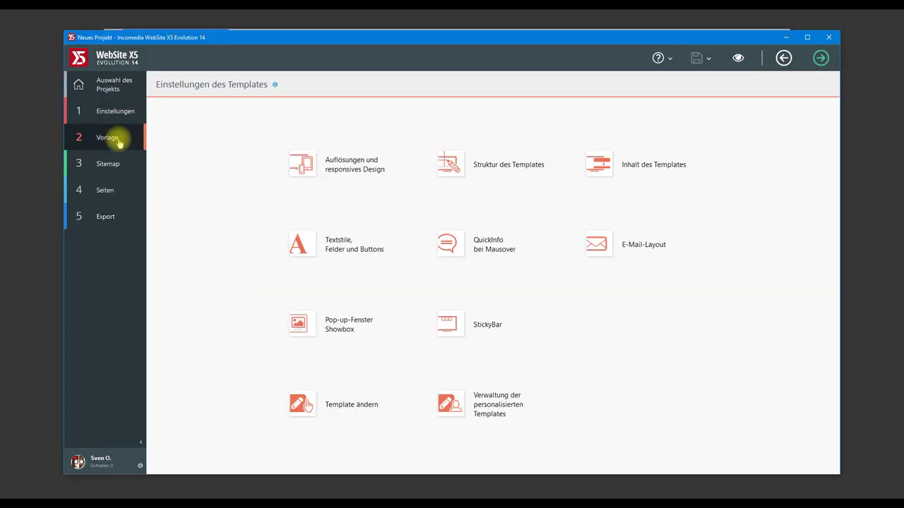
click(504, 166)
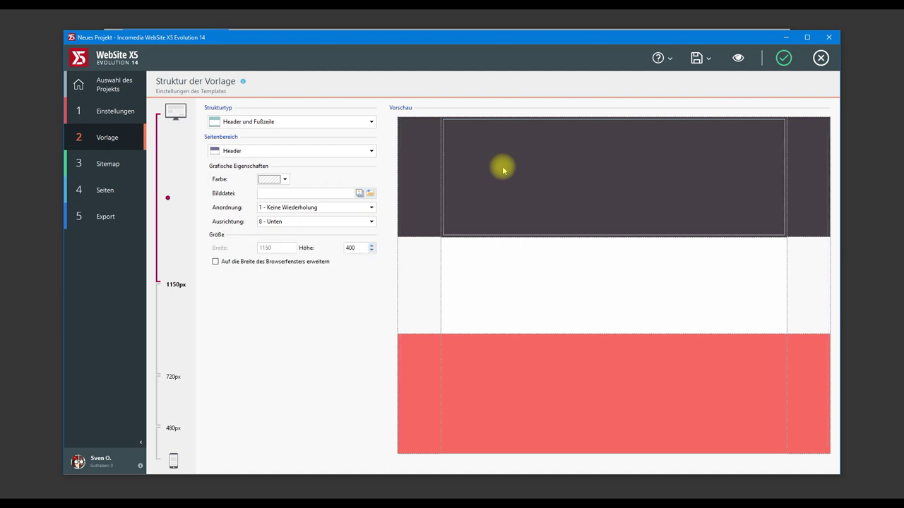
click(113, 141)
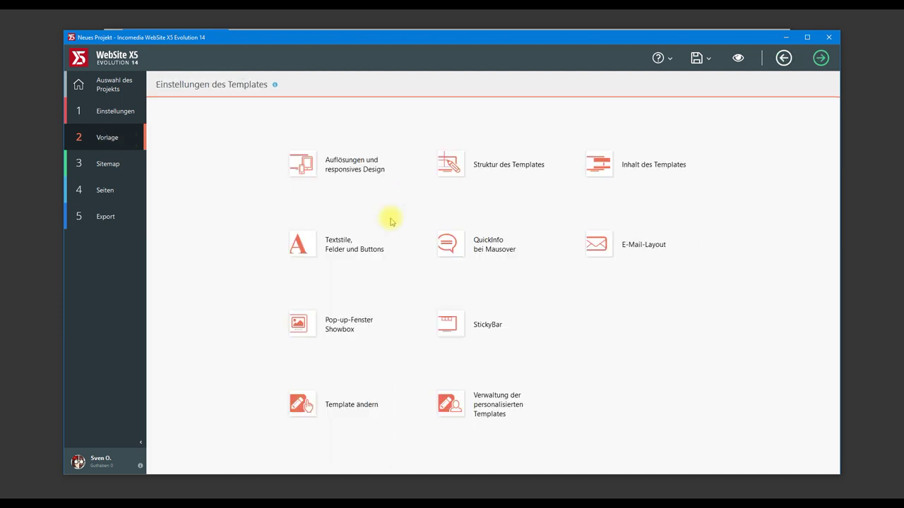
click(652, 168)
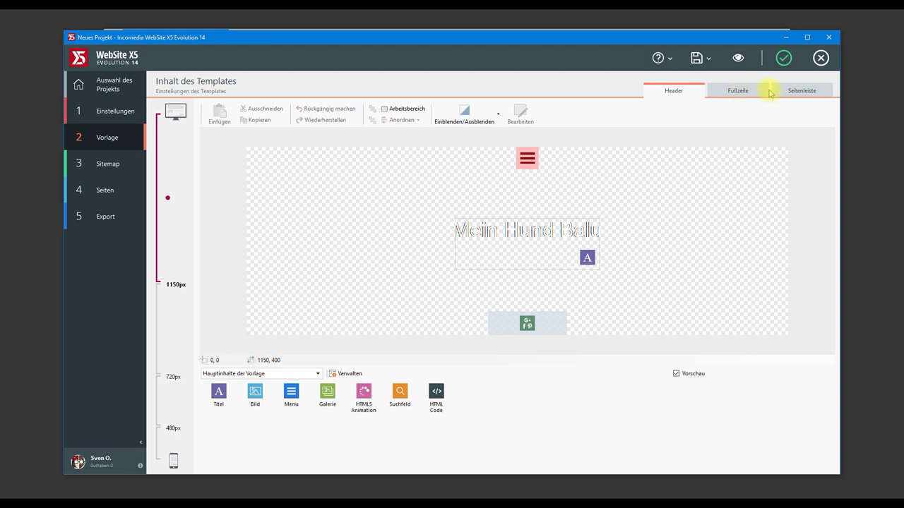
click(738, 93)
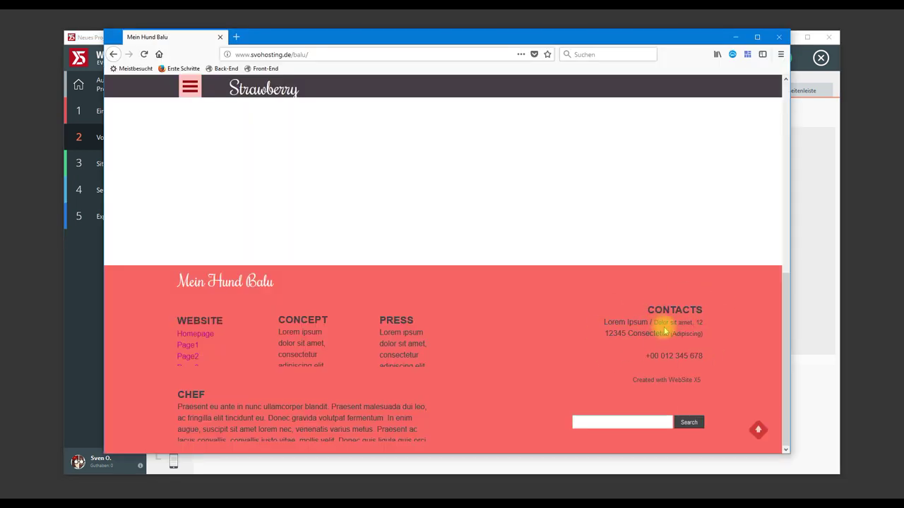
click(813, 218)
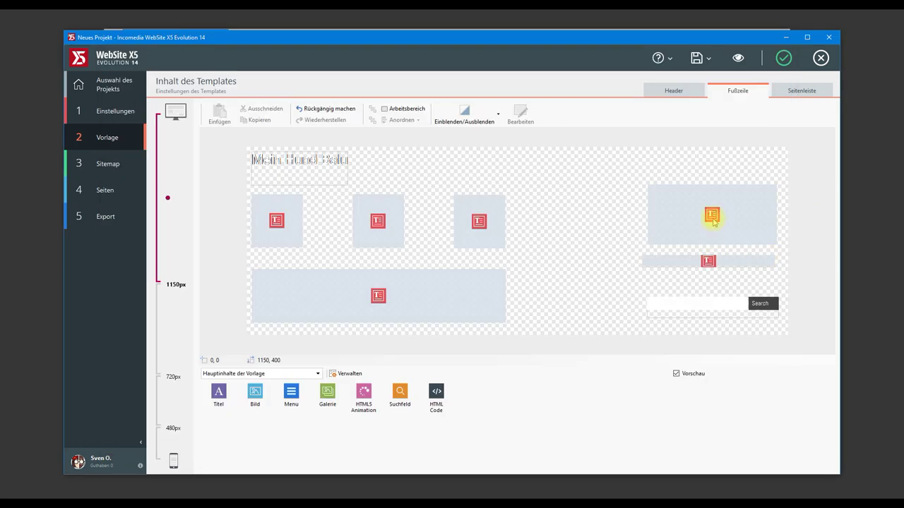
Step: Change the footer contact text's heading to Kontakt, replace the name and address placeholder lines with the contact's details, and apply the template changes
double_click(712, 216)
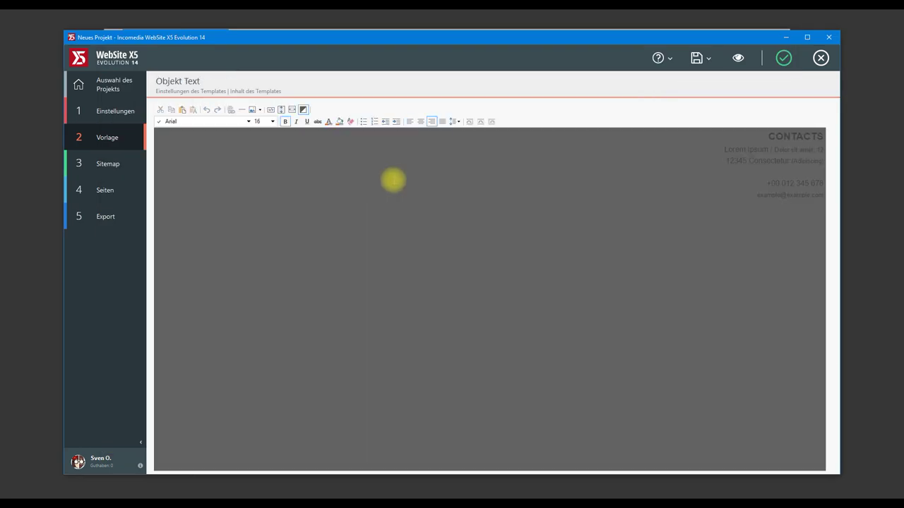
drag(756, 138, 823, 129)
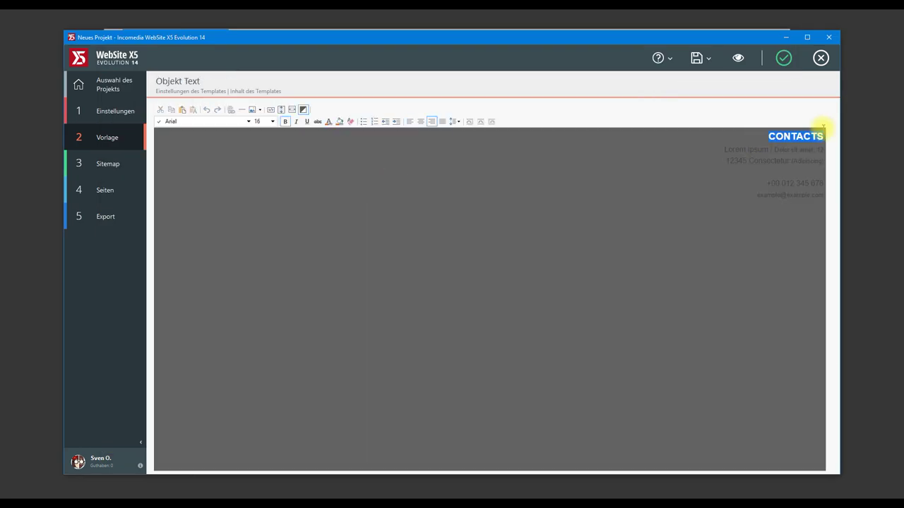
text(Kontakt)
key(shift+Down)
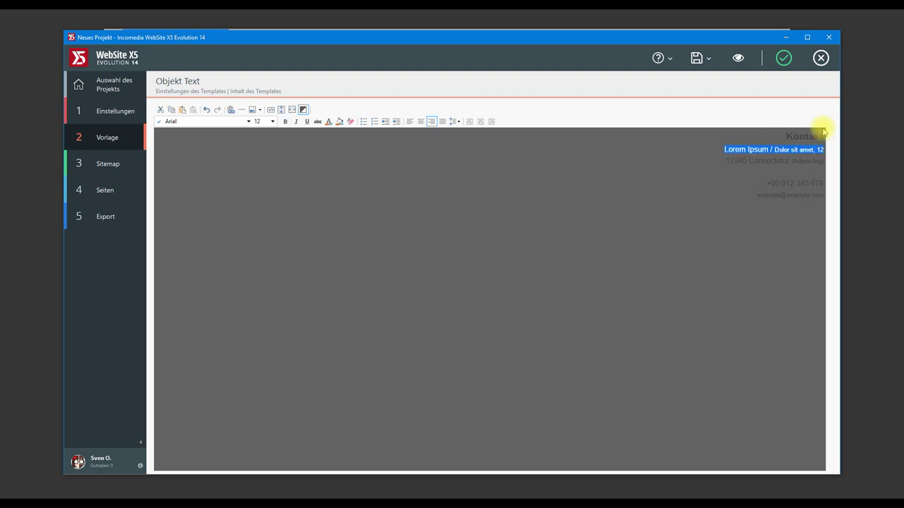
text(Balu, Musterstr. 11)
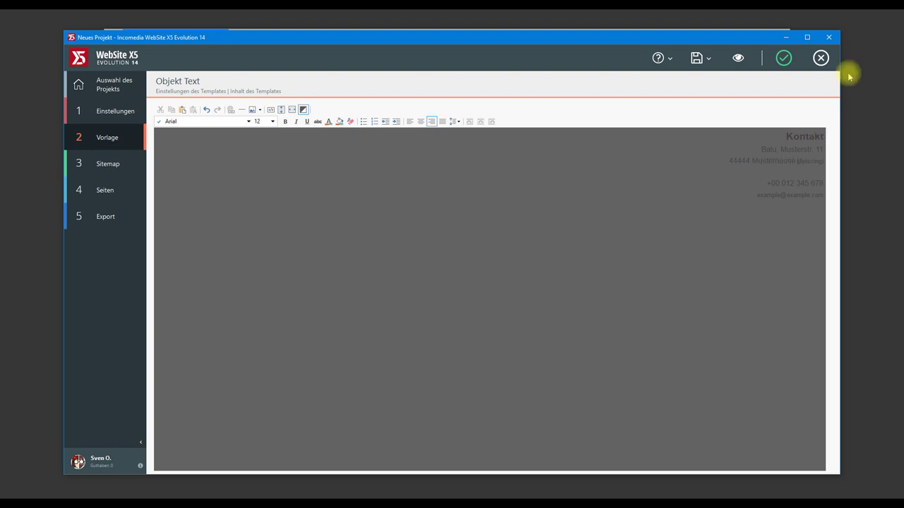
key(Delete)
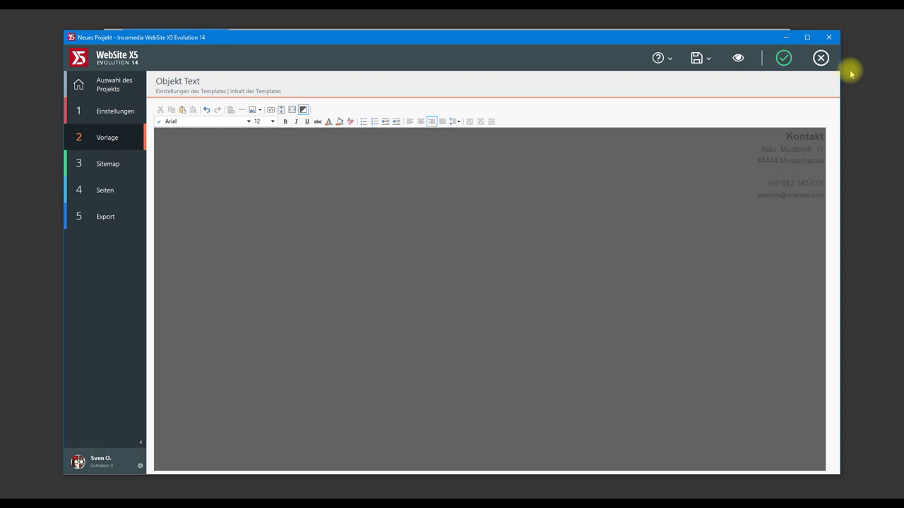
click(786, 61)
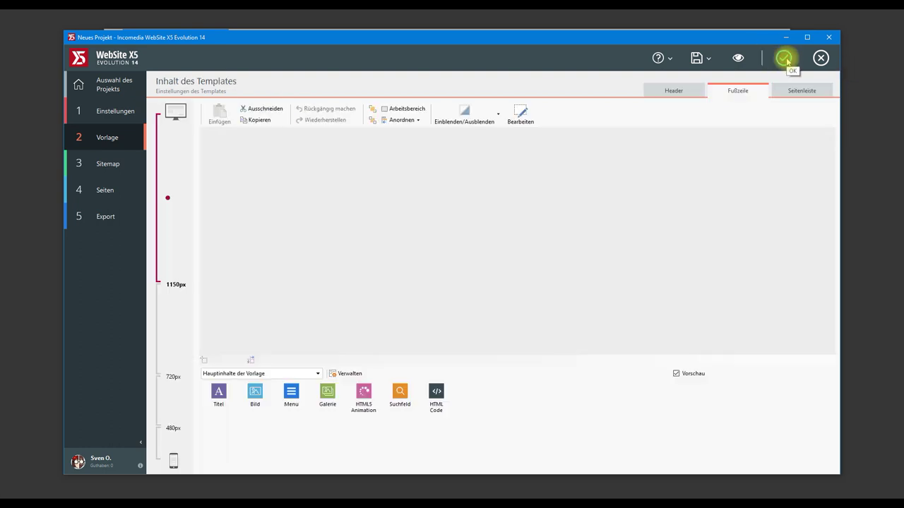
click(781, 57)
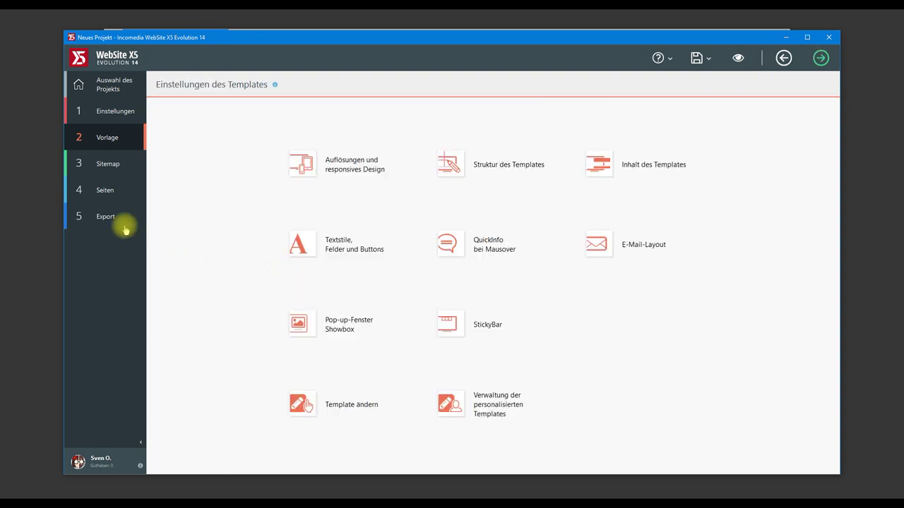
Step: Export the website to the internet again, uploading only the files changed since the last export
click(123, 227)
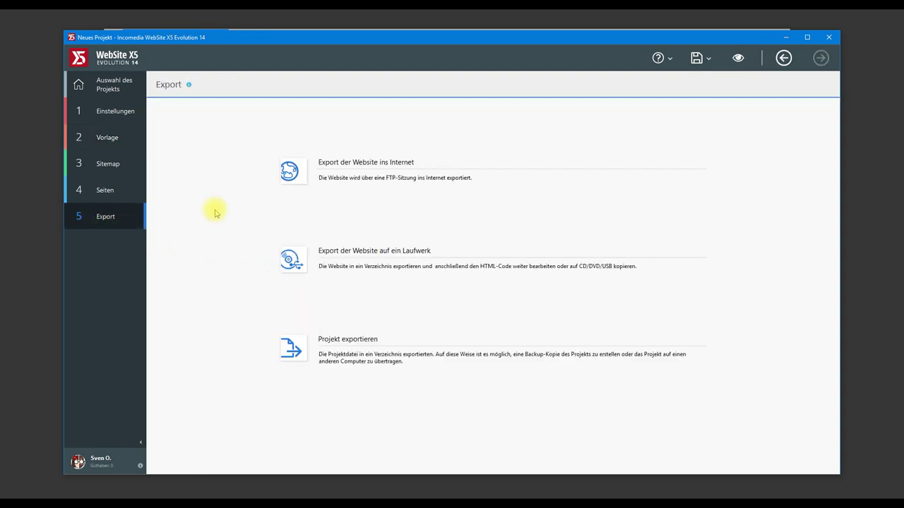
click(346, 161)
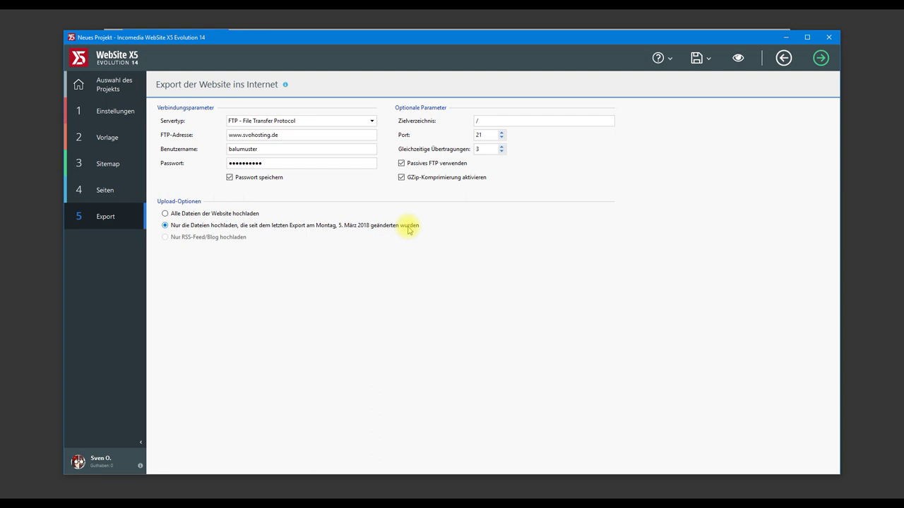
click(818, 56)
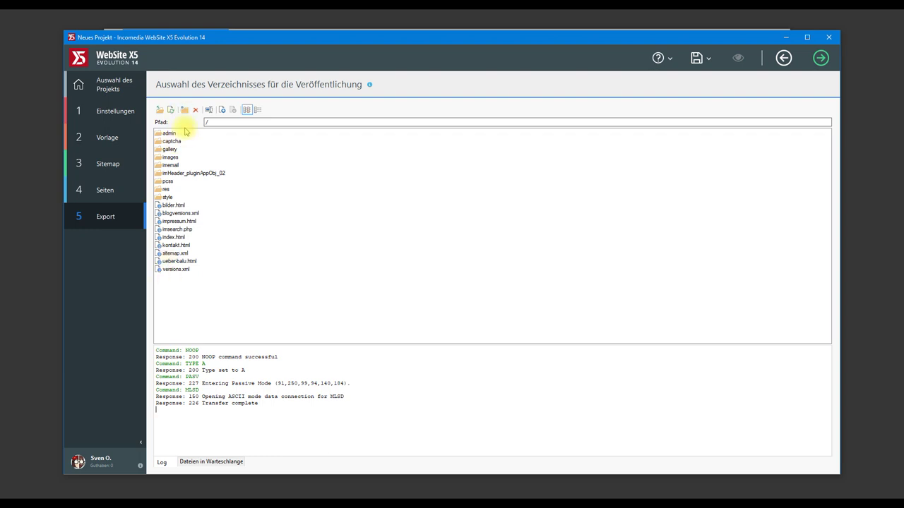
click(822, 58)
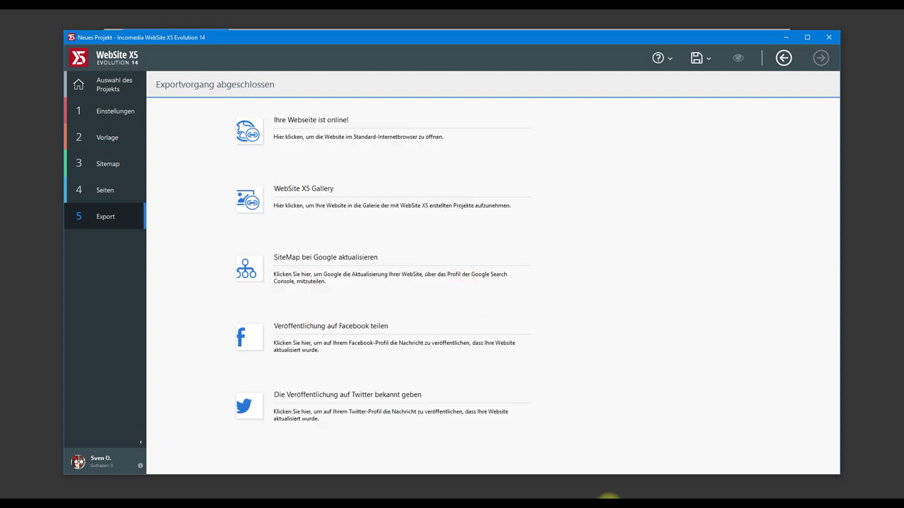
Step: Switch to the browser, reload the published page without cache and check the contact details in the footer
click(608, 497)
key(ctrl+F5)
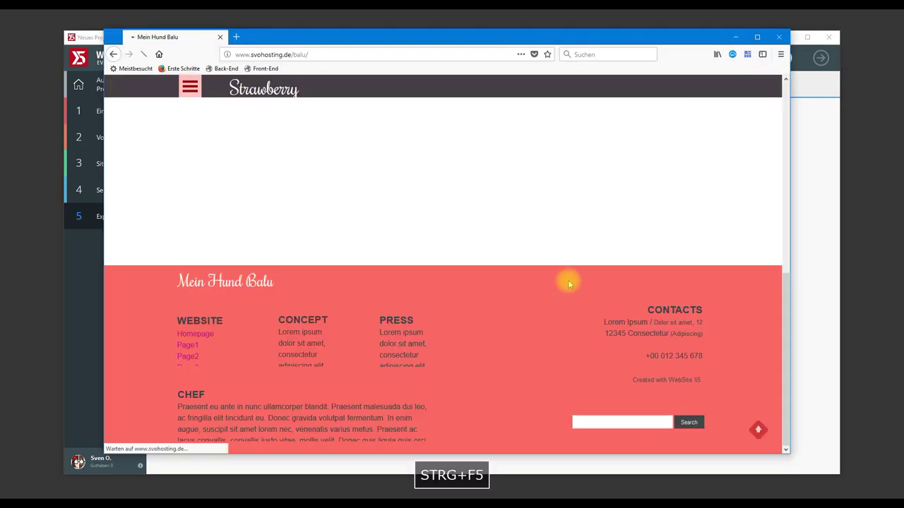
scroll(612, 292, down, 10)
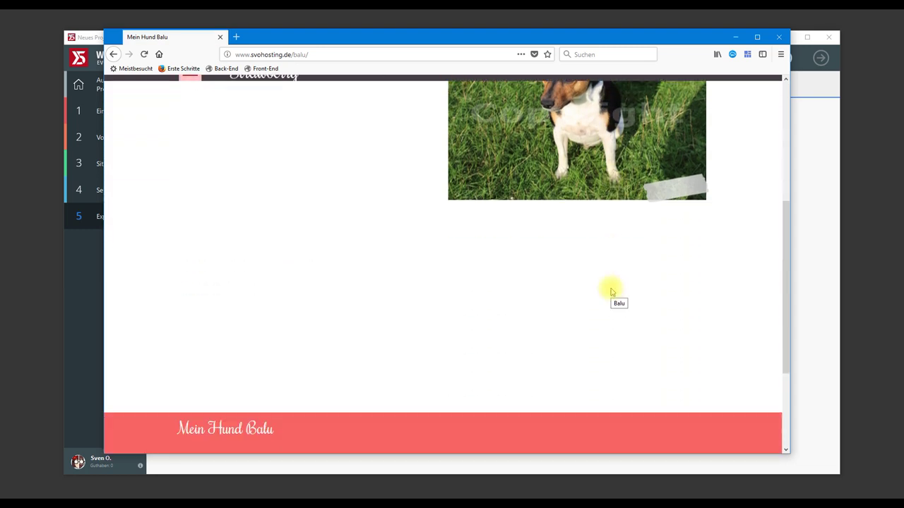